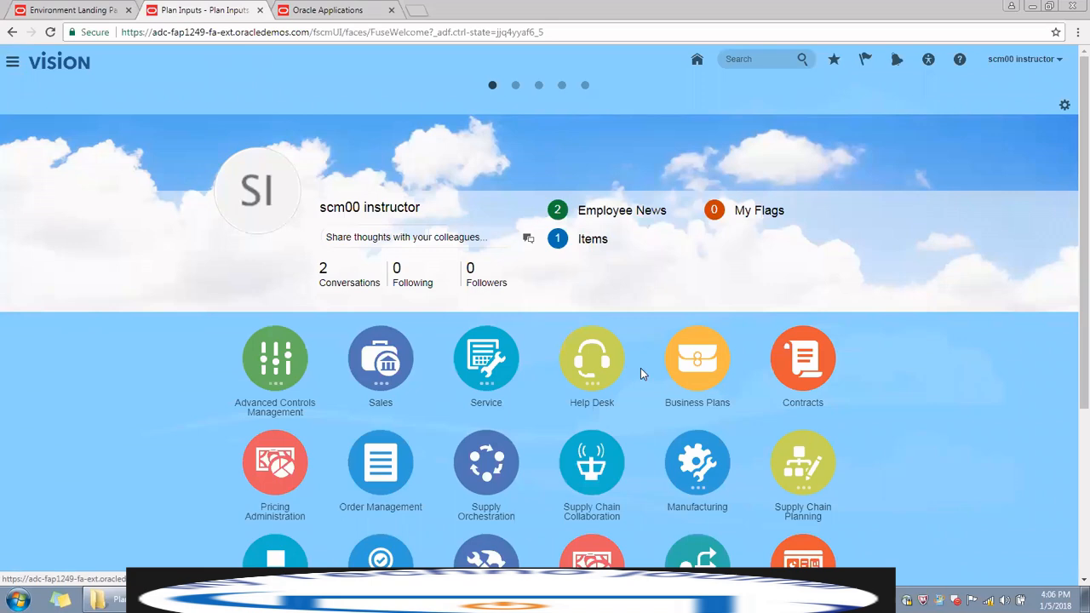
Open Maintain Supply Network Model from the Plan Inputs area of Supply Chain Planning.
left_click(789, 465)
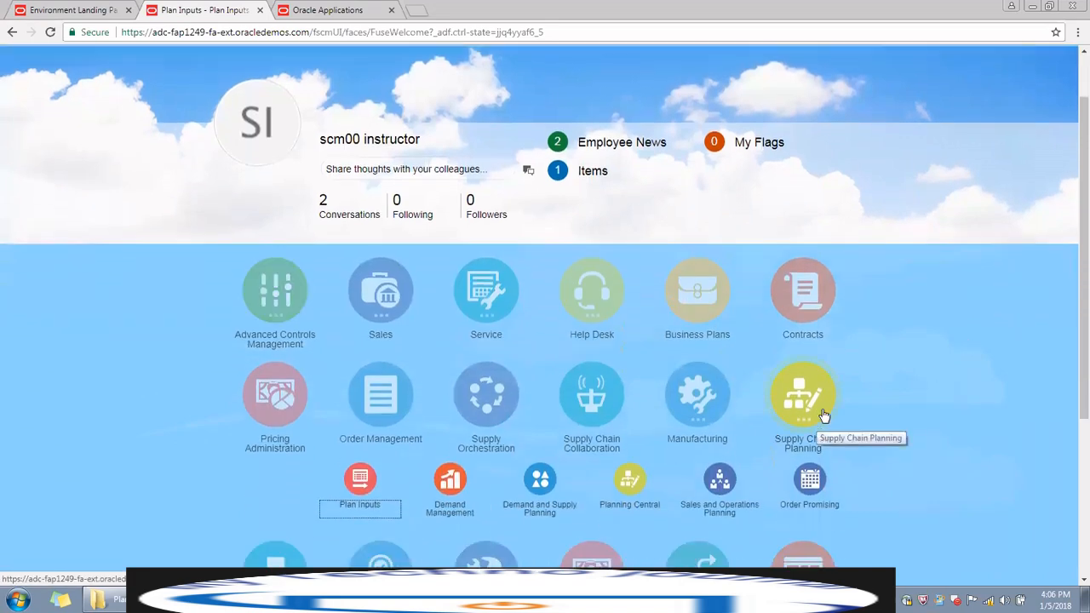
scroll(824, 415, "down", 2)
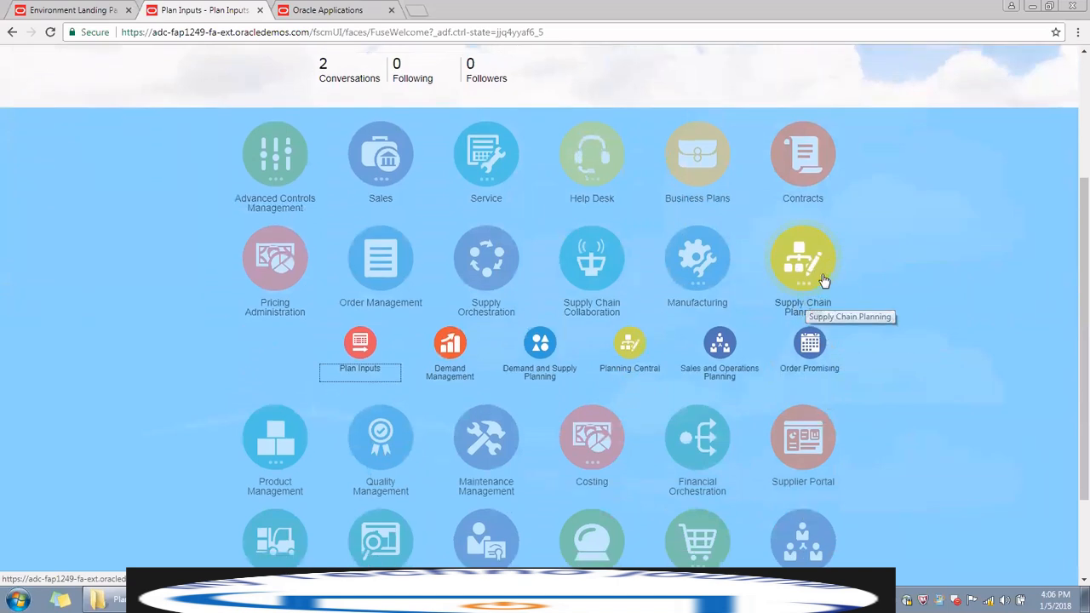
left_click(361, 348)
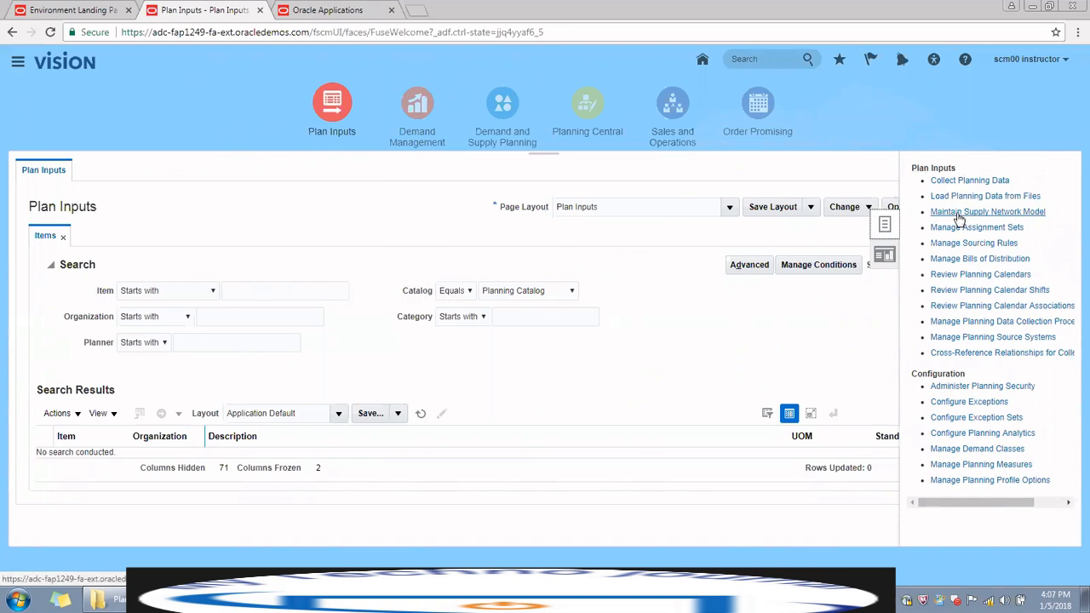
left_click(958, 217)
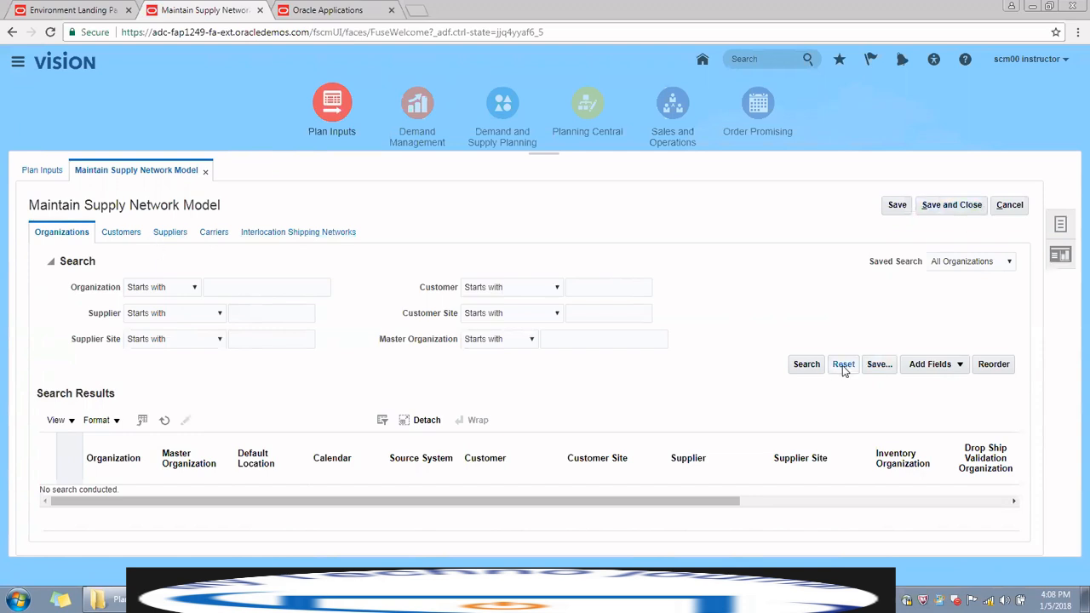
Search for all organizations in the supply network model without any filter and look through the list.
left_click(814, 363)
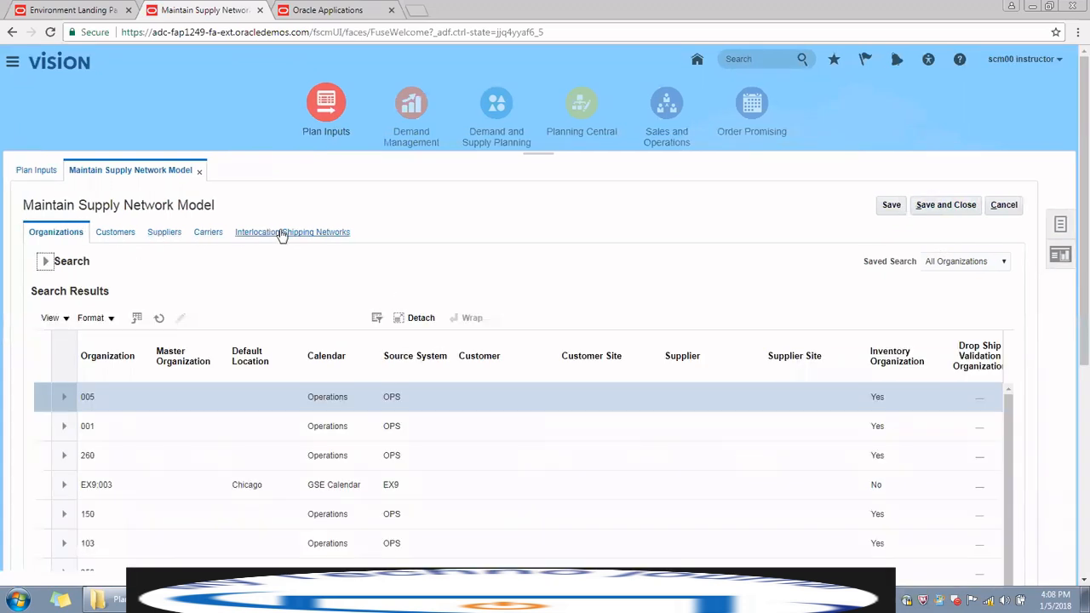
scroll(489, 253, "down", 2)
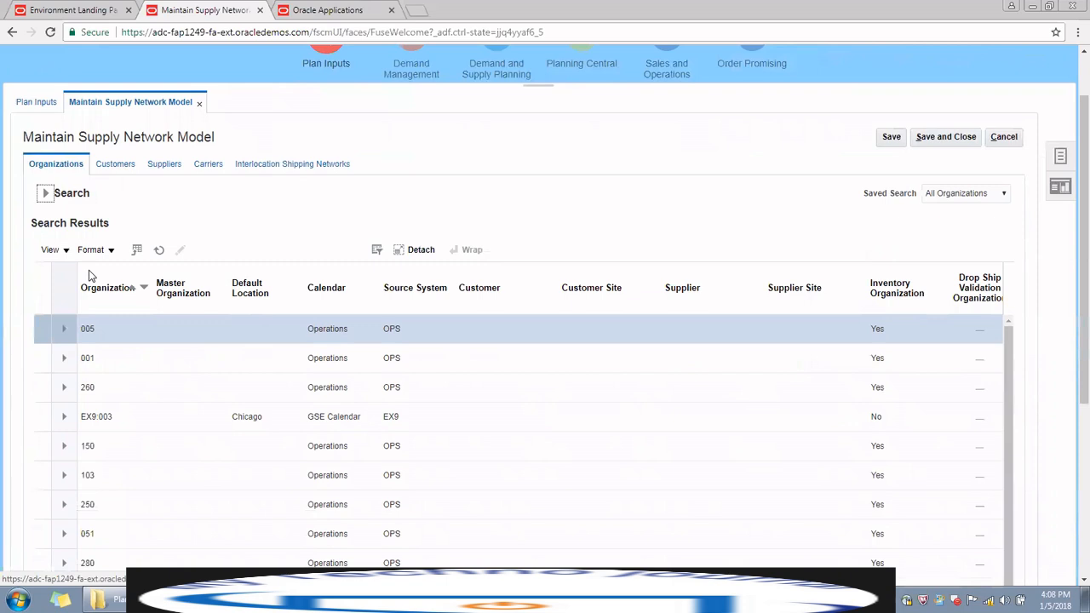
scroll(90, 276, "down", 6)
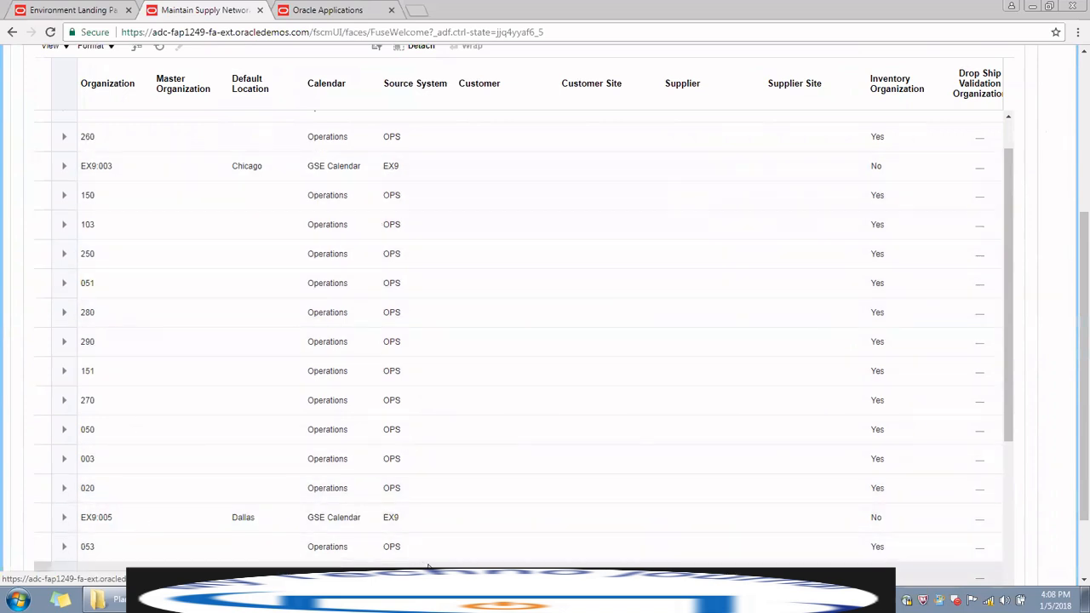
scroll(428, 566, "down", 2)
scroll(428, 566, "up", 6)
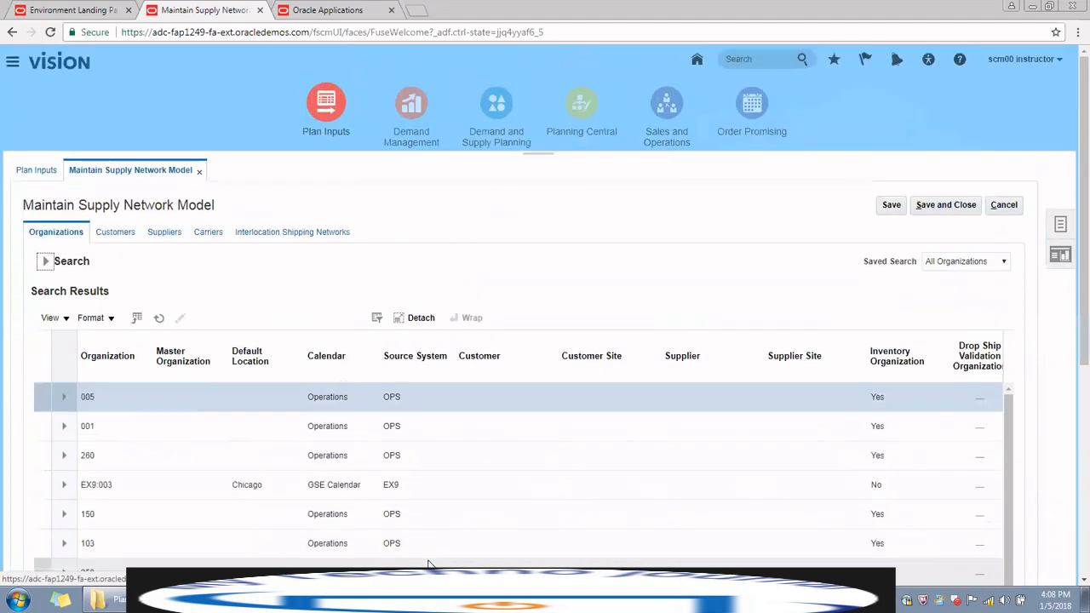
Search for all customers in the supply network model, and look through the list of suppliers and their sites.
left_click(122, 234)
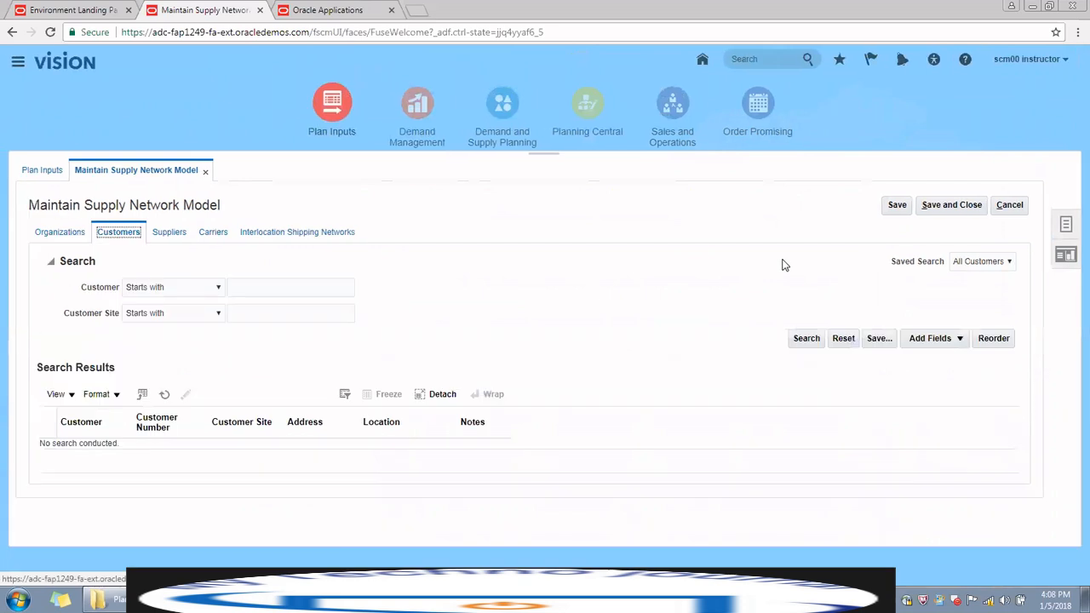
left_click(802, 340)
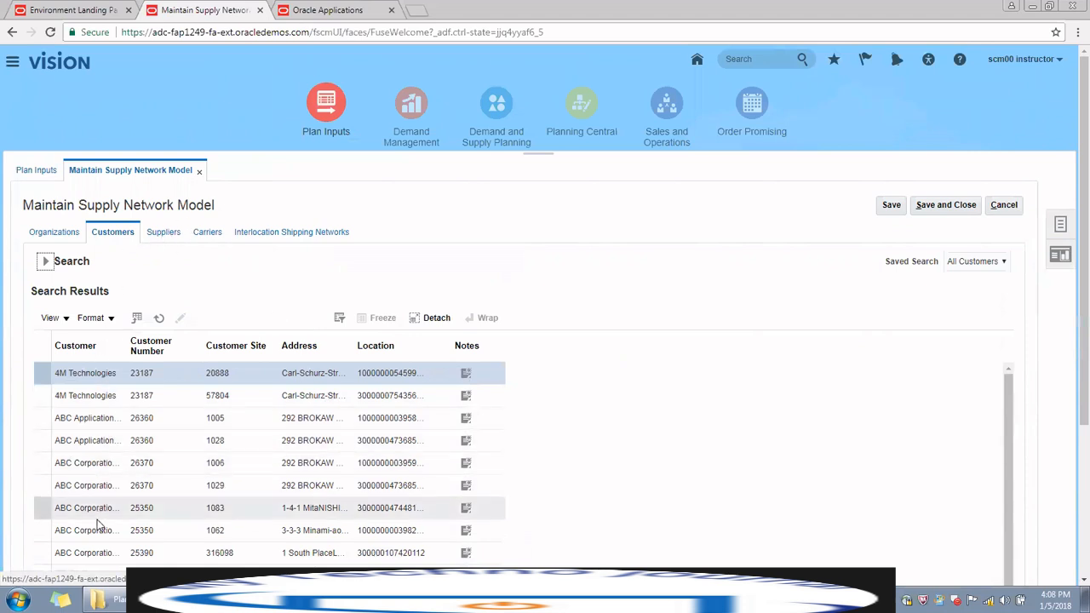
left_click(173, 239)
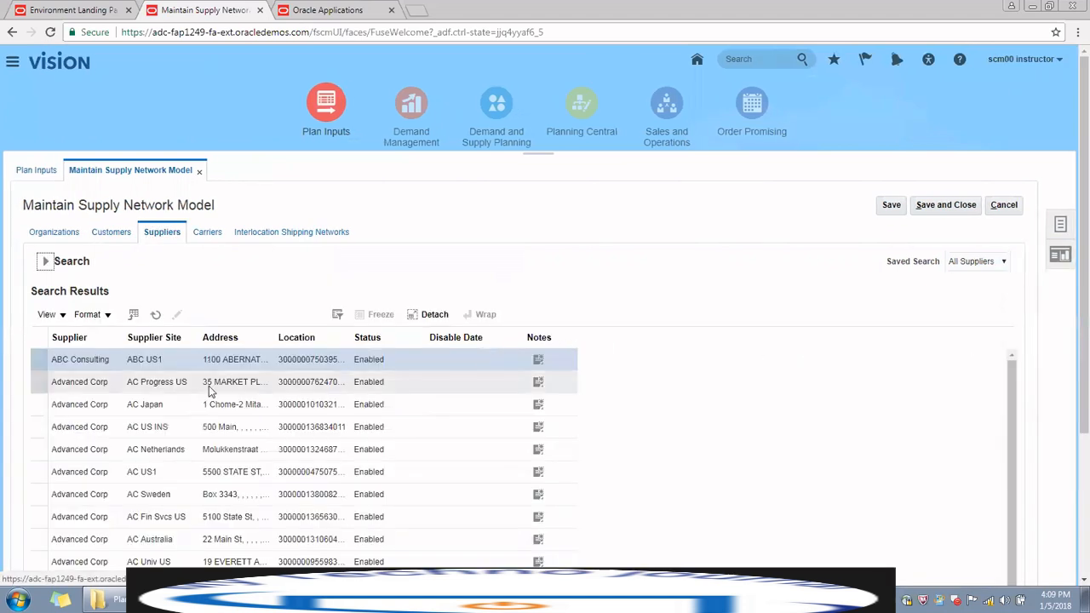
scroll(208, 385, "down", 3)
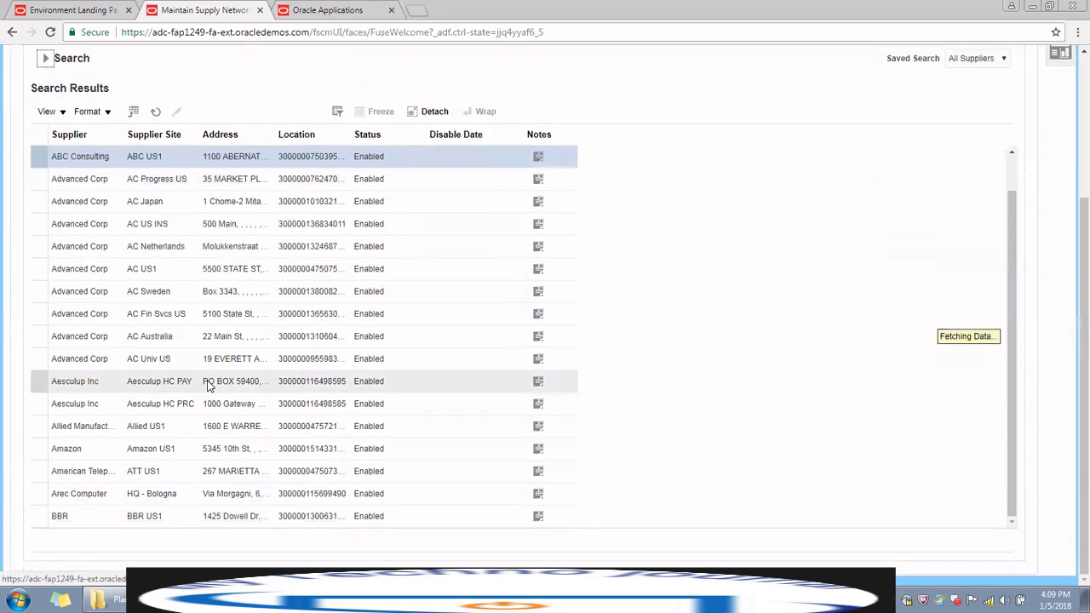
scroll(208, 386, "up", 3)
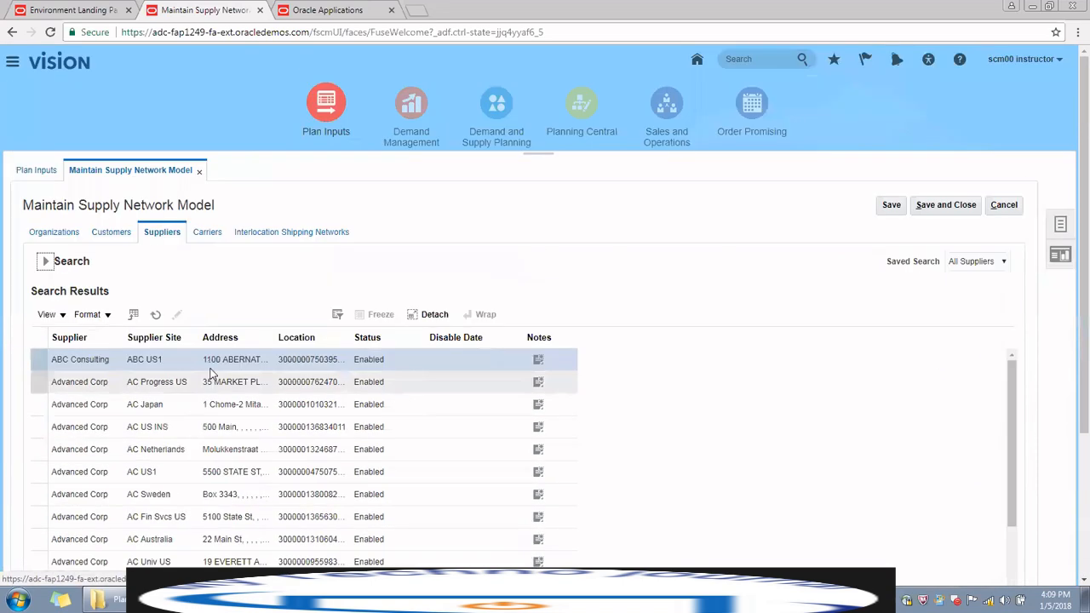
View the carriers of the supply network model and search for all interlocation shipping networks.
left_click(208, 233)
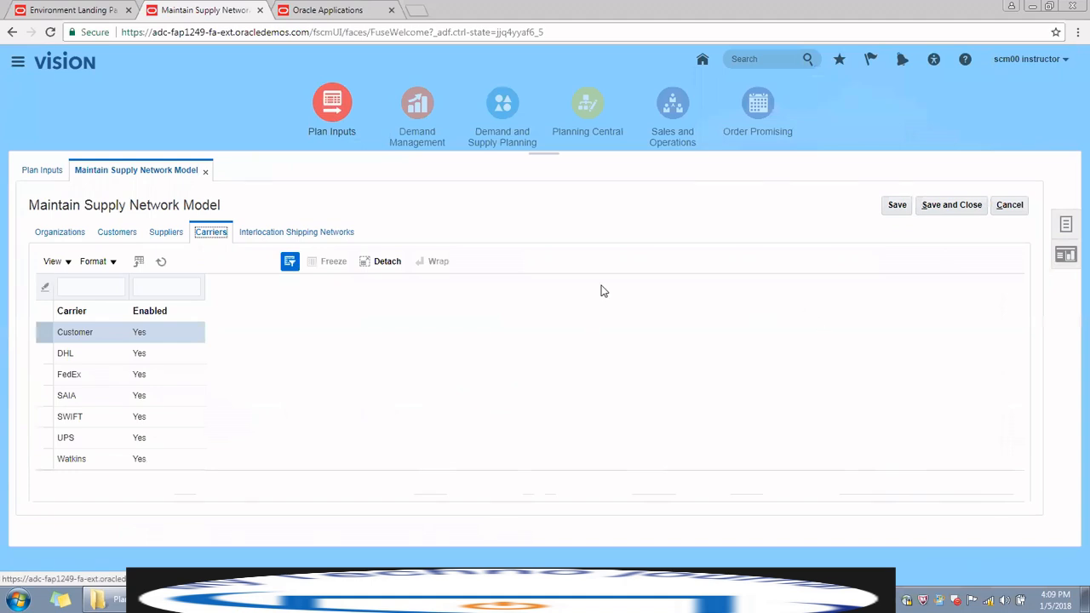
left_click(303, 234)
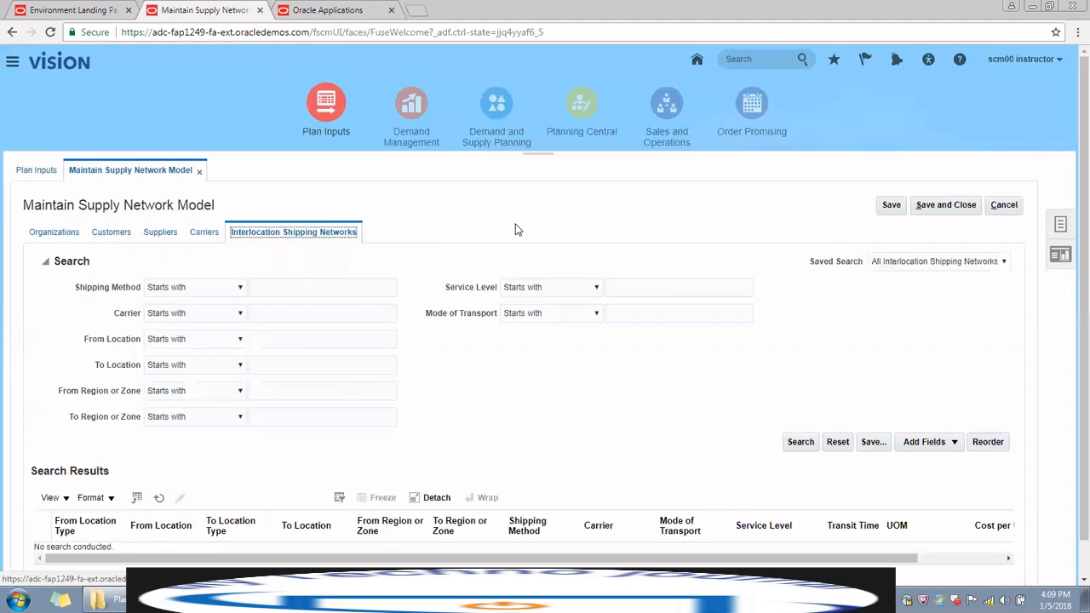
left_click(800, 441)
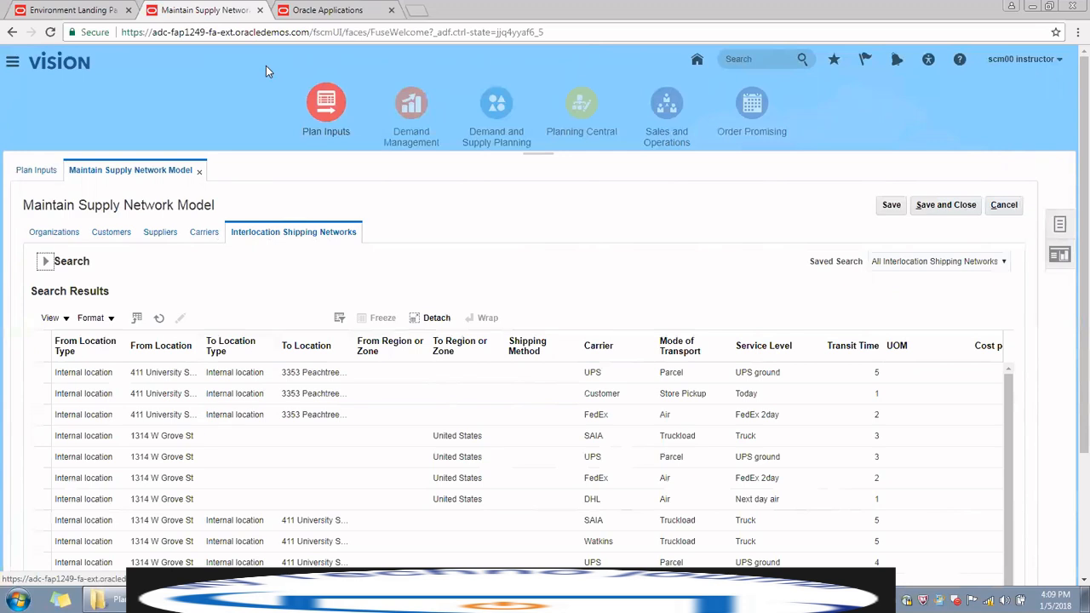
Open Setup and Maintenance in the Oracle Applications browser tab and switch to the Manufacturing and Supply Chain Materials Management offering.
left_click(300, 12)
scroll(161, 324, "down", 2)
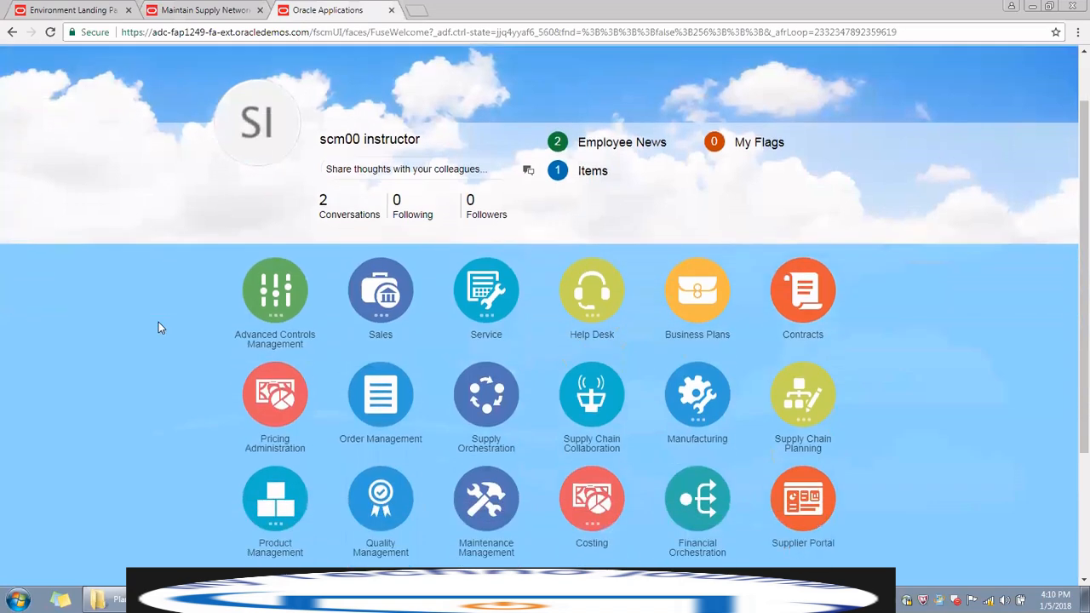
scroll(157, 318, "up", 2)
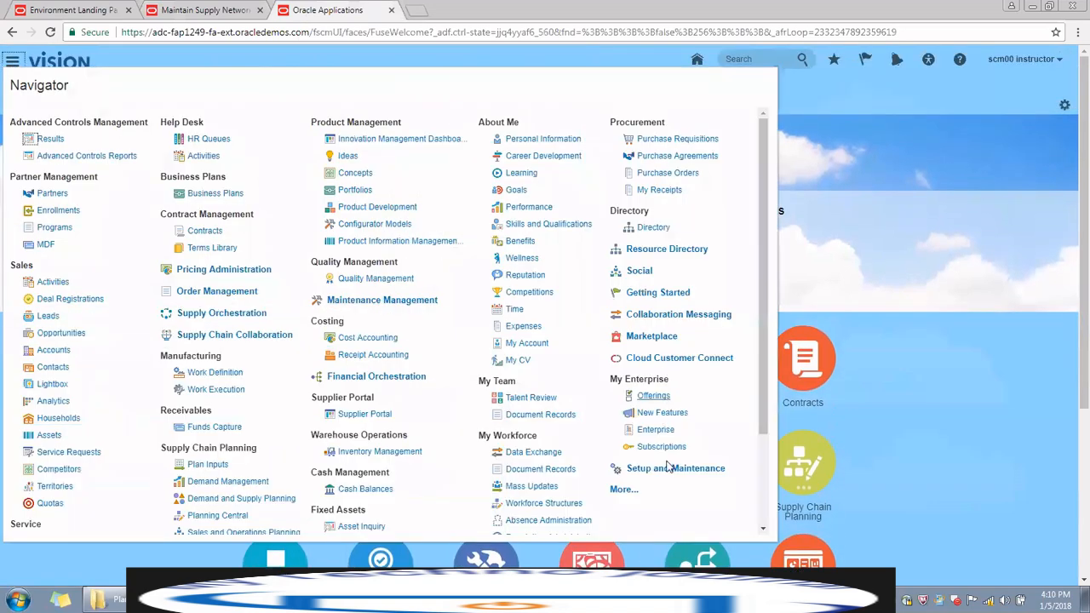
left_click(667, 471)
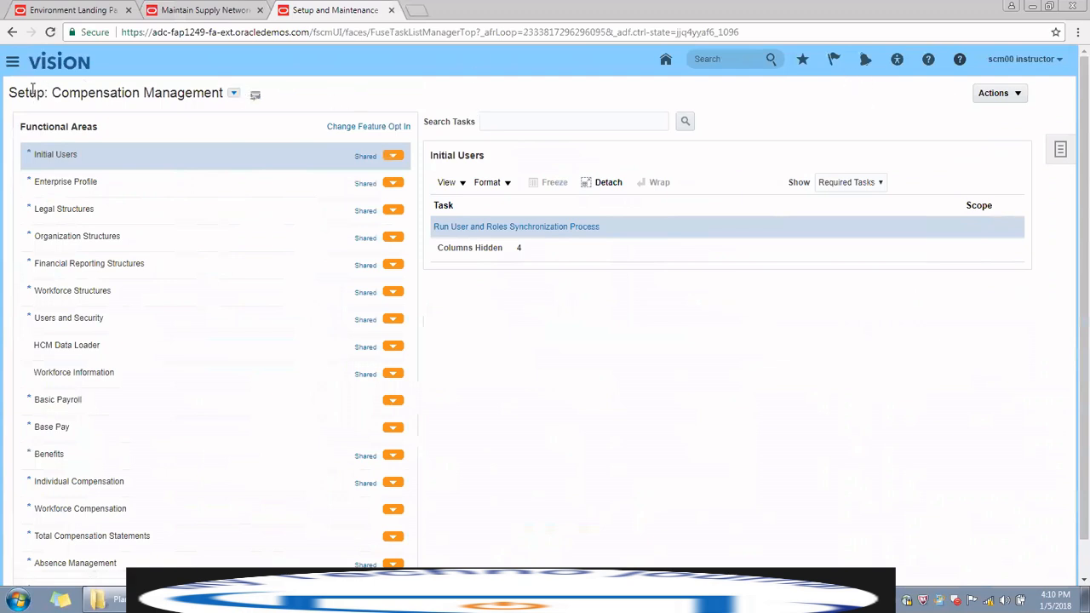
left_click(13, 64)
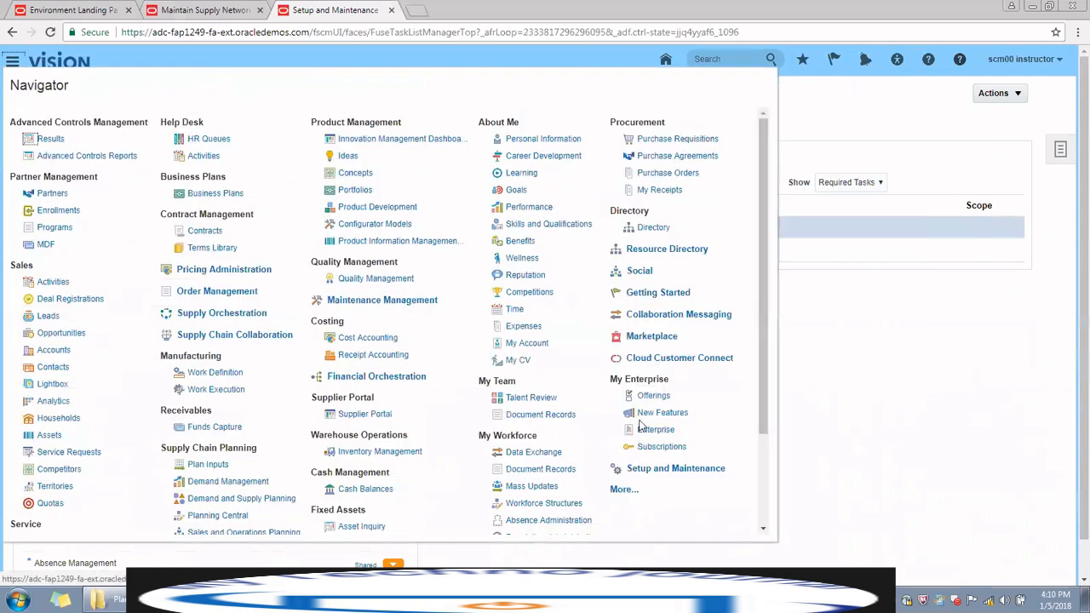
left_click(711, 469)
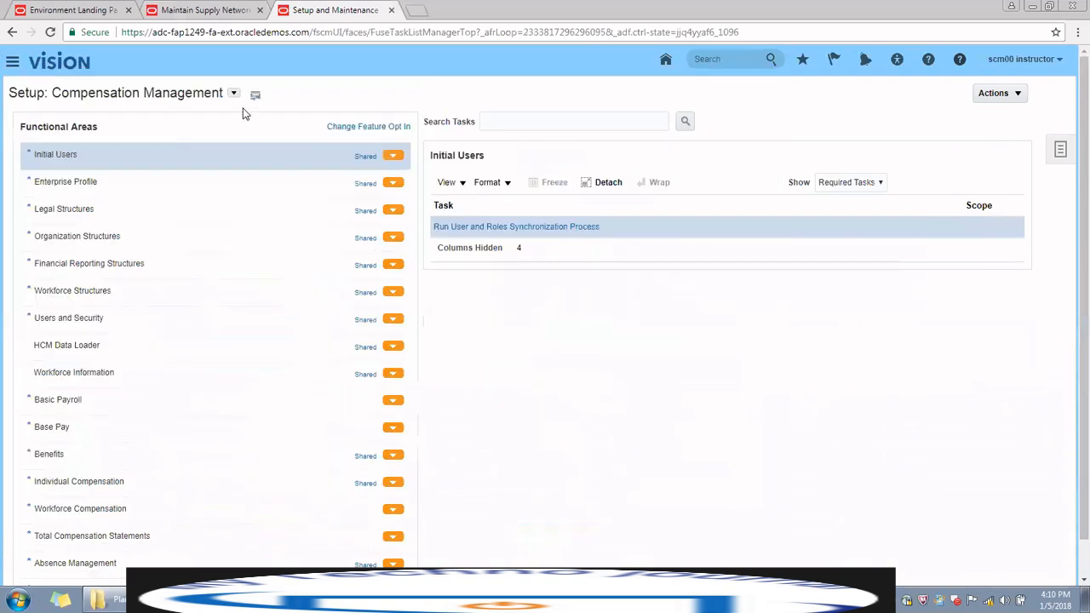
left_click(233, 93)
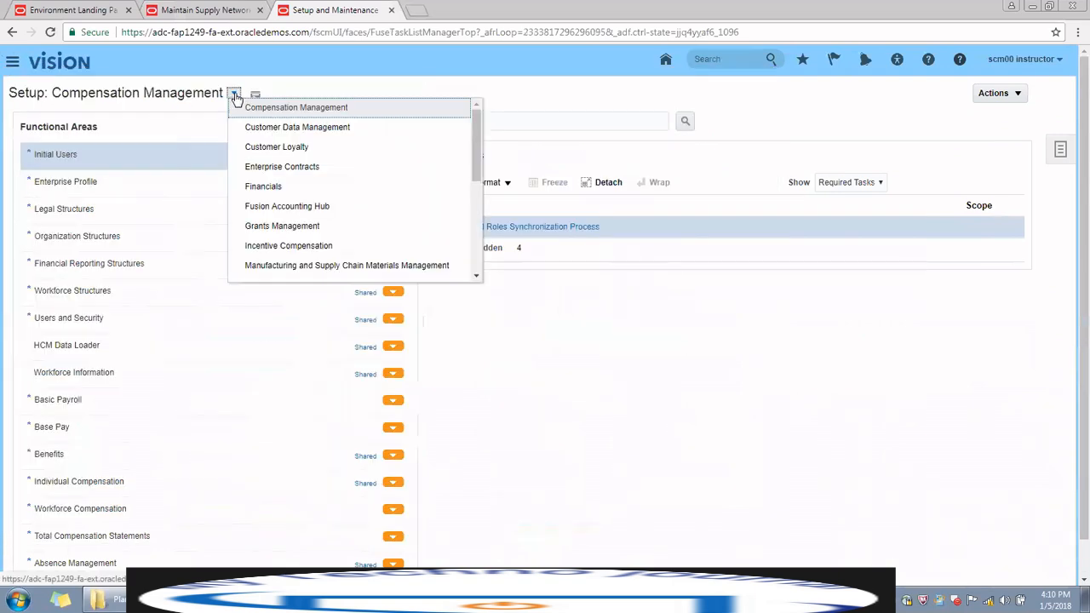
left_click(291, 266)
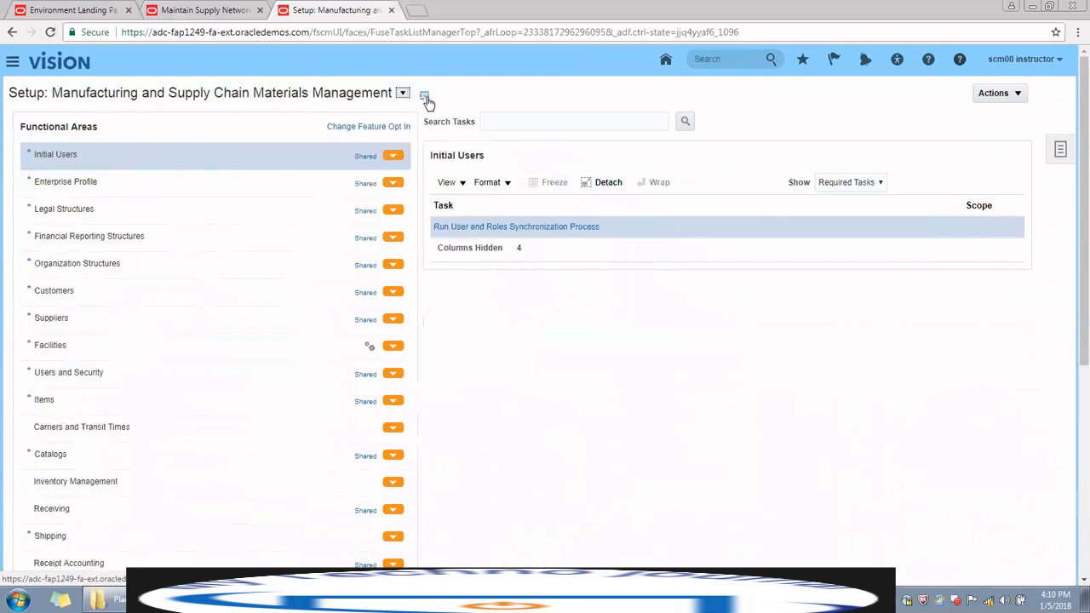
Search the setup tasks for Manage%Carriers% and open the Manage Carriers task.
left_click(534, 120)
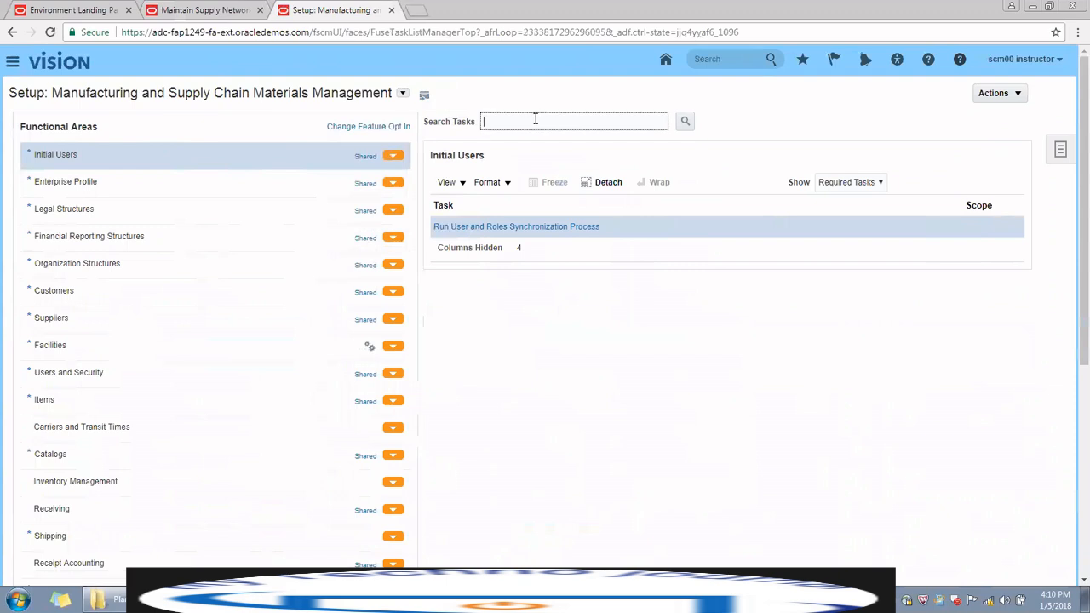
type("Manage%Carriesr")
key("BackSpace")
key("Return")
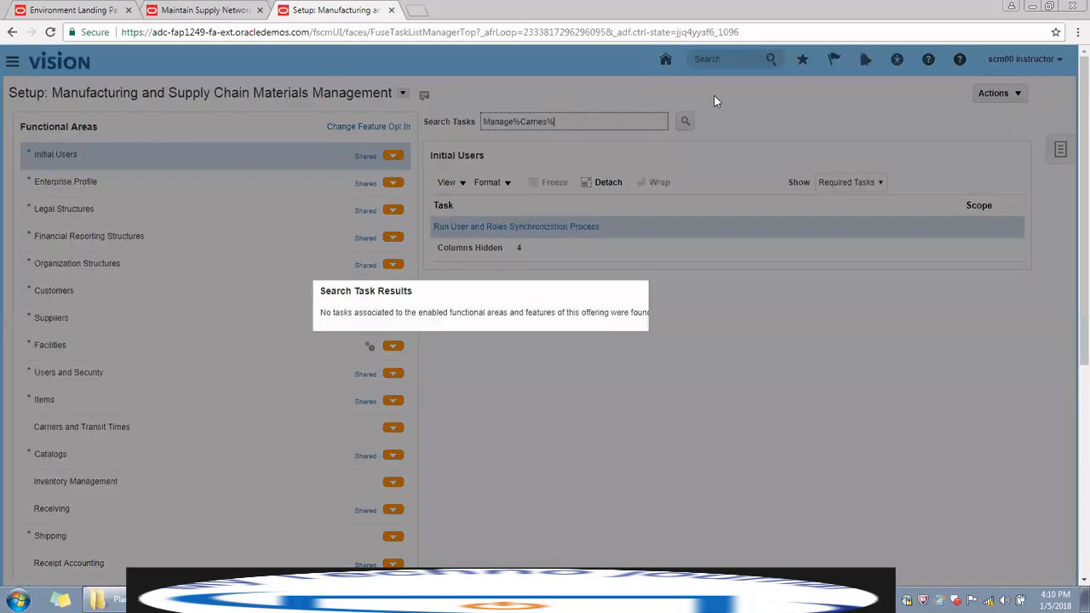
key("Return")
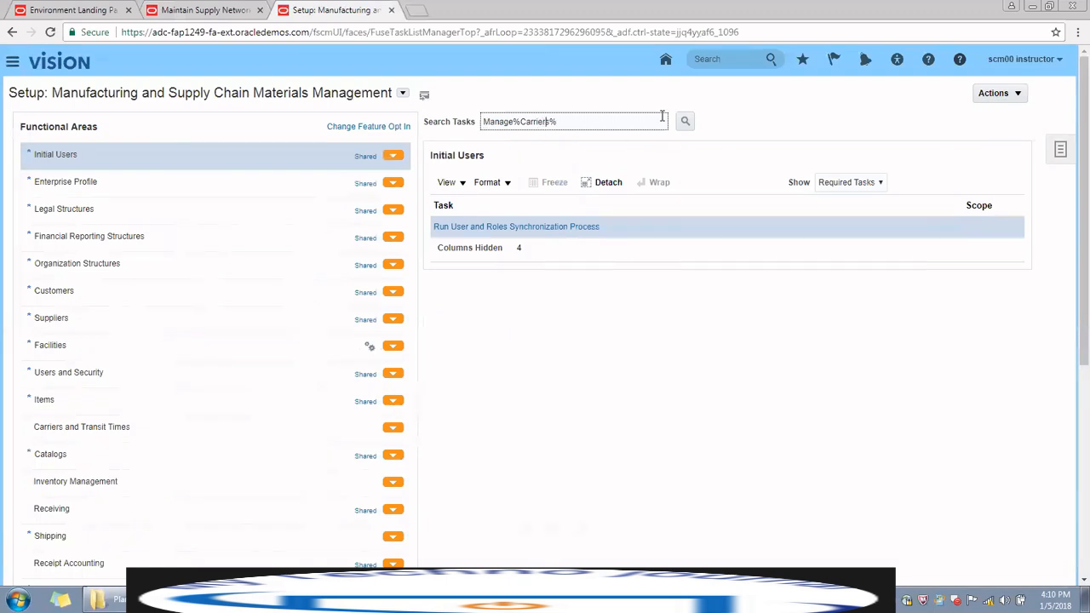
key("Return")
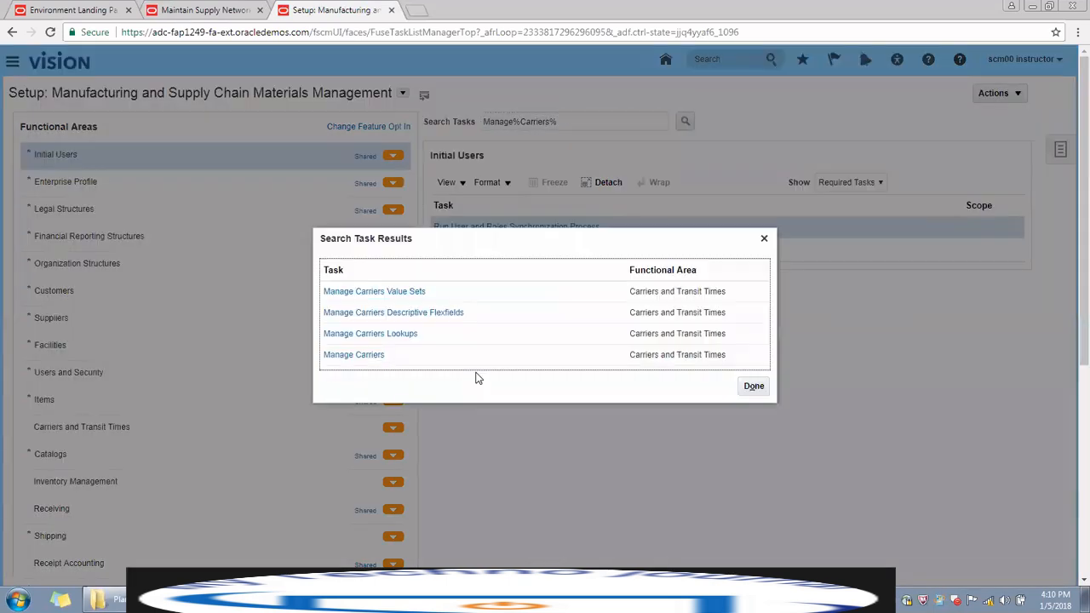
left_click(352, 356)
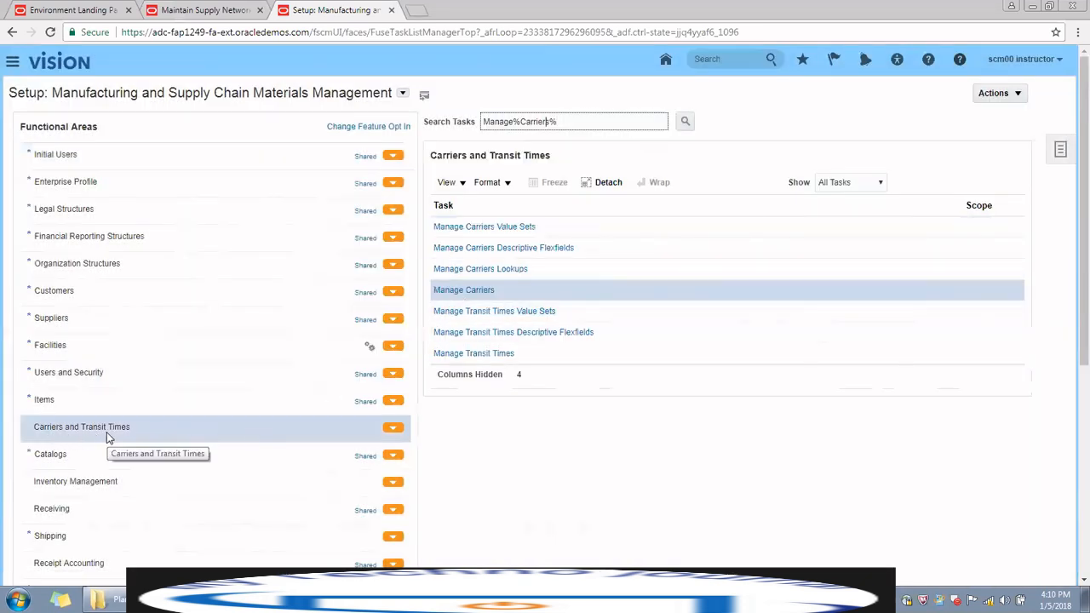
left_click(469, 291)
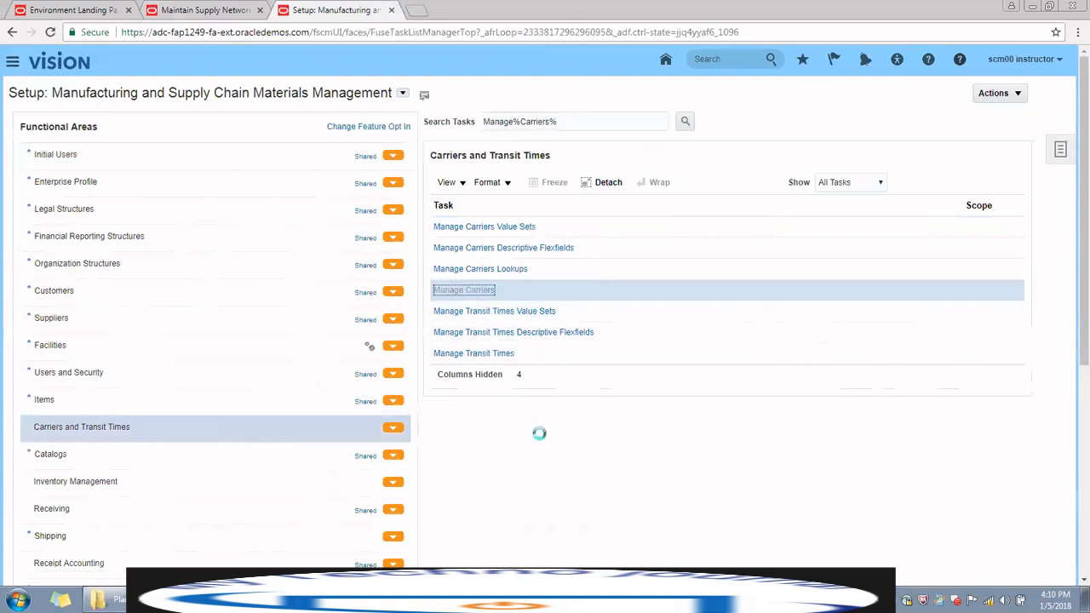
Open a blank form for a new carrier and cancel it.
left_click(167, 235)
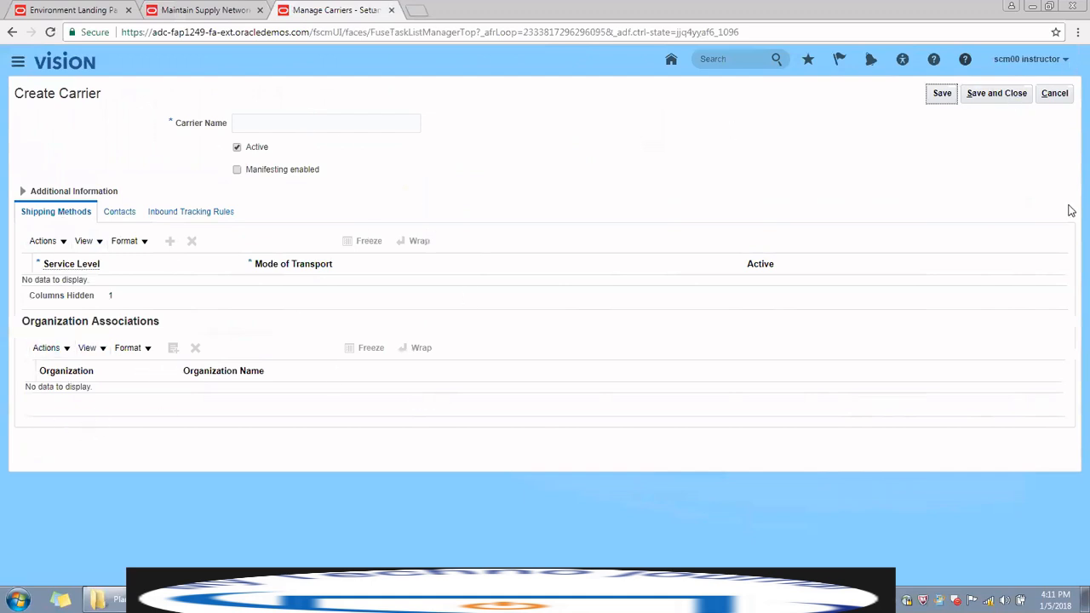
left_click(1046, 99)
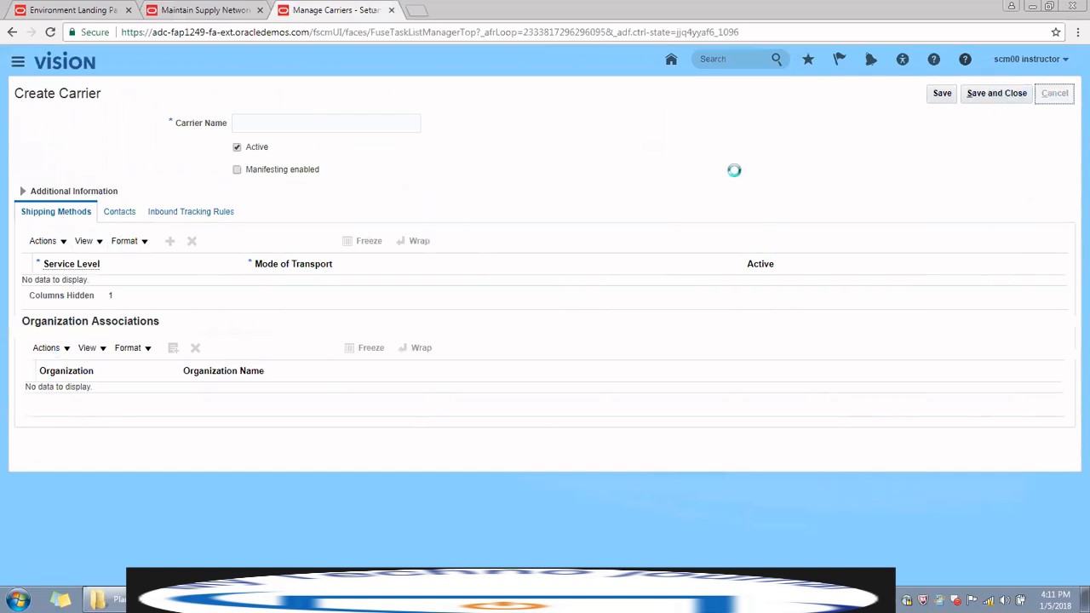
Search for carriers with a name matching D% and open the DHL carrier for editing to review its shipping methods.
left_click(202, 158)
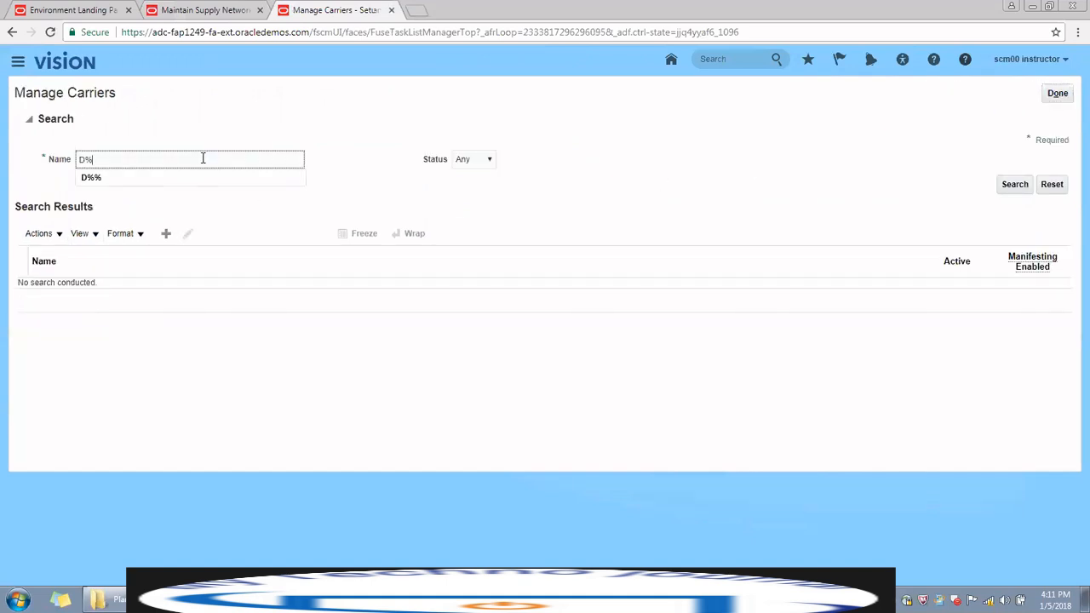
key("Return")
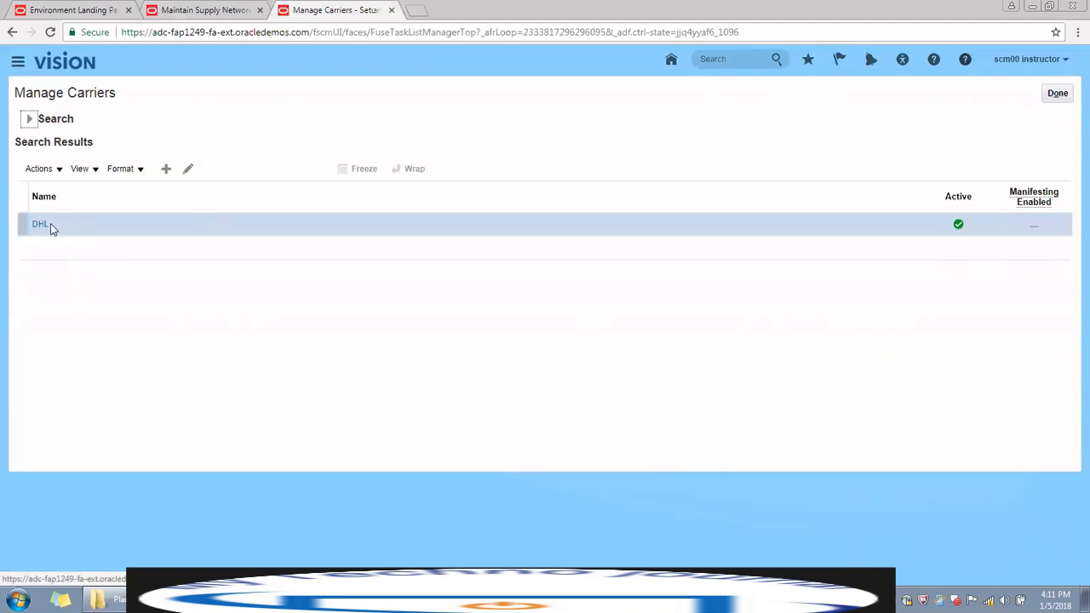
left_click(187, 169)
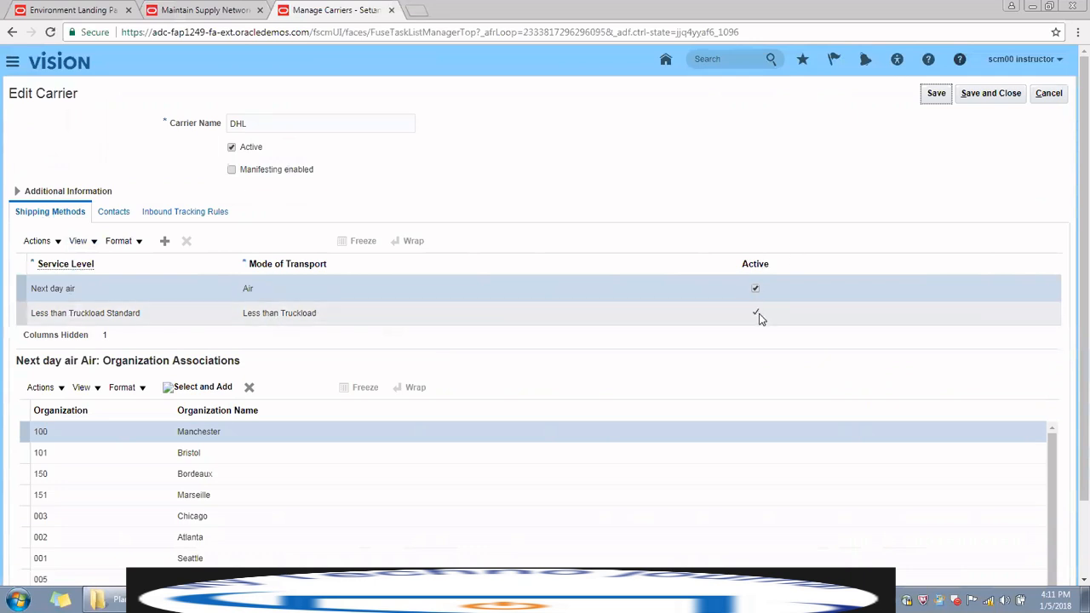
scroll(324, 388, "down", 1)
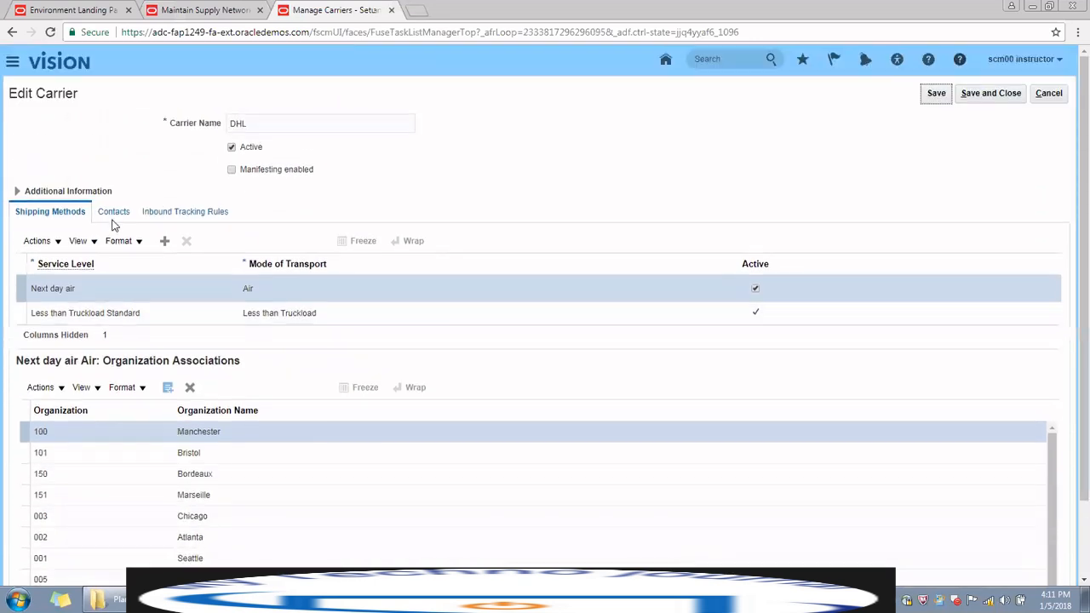
Close the DHL carrier without saving, leave Manage Carriers, and open the Manage Transit Times task.
scroll(113, 220, "up", 1)
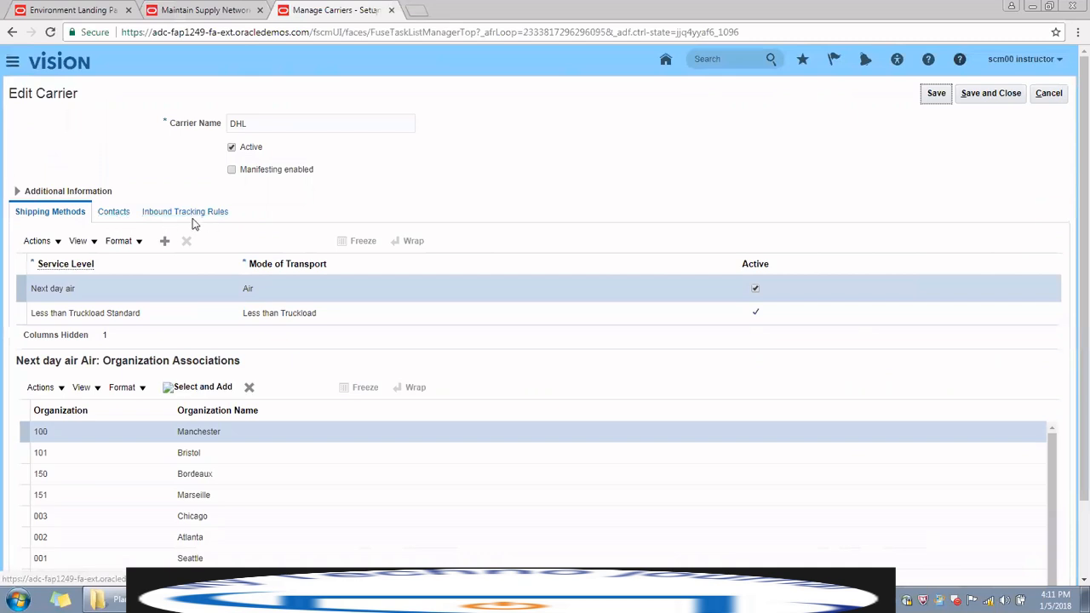
left_click(1060, 95)
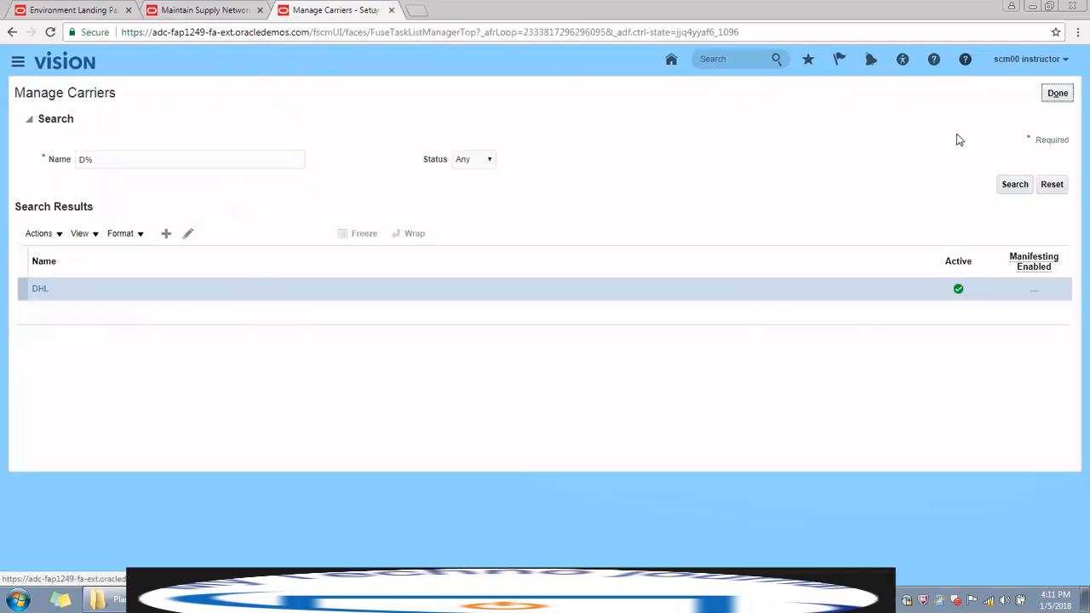
left_click(1058, 94)
left_click(503, 356)
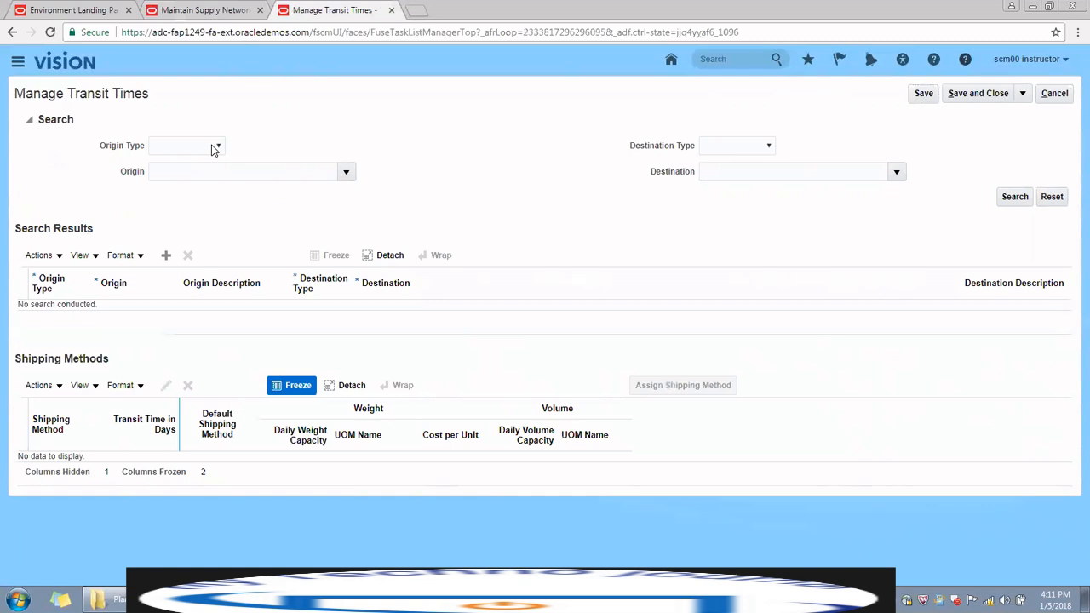
Search transit times with both the origin type and the destination type set to Internal location.
left_click(214, 148)
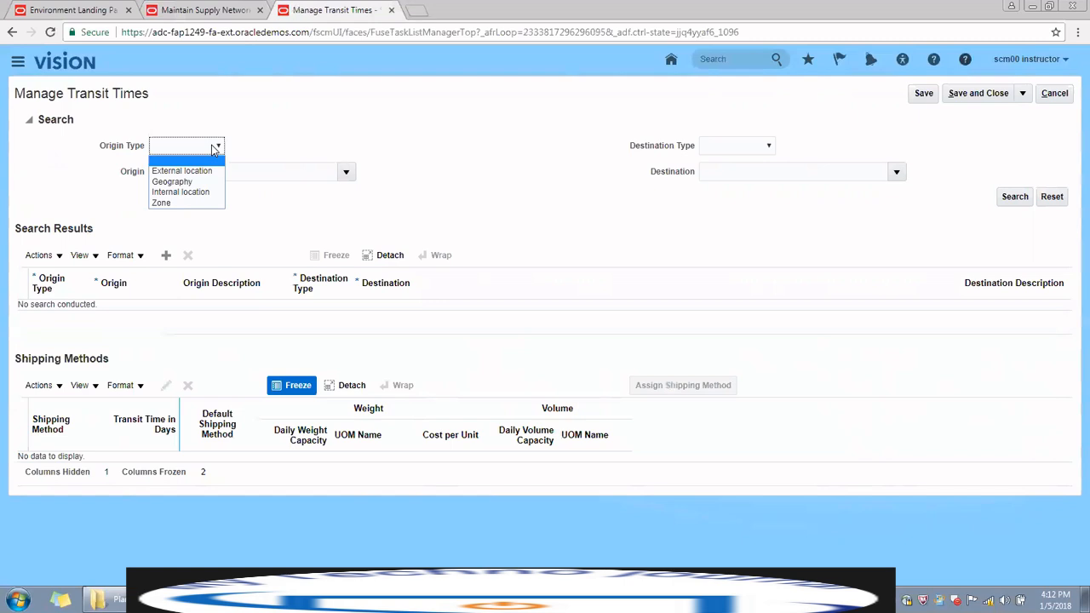
left_click(207, 194)
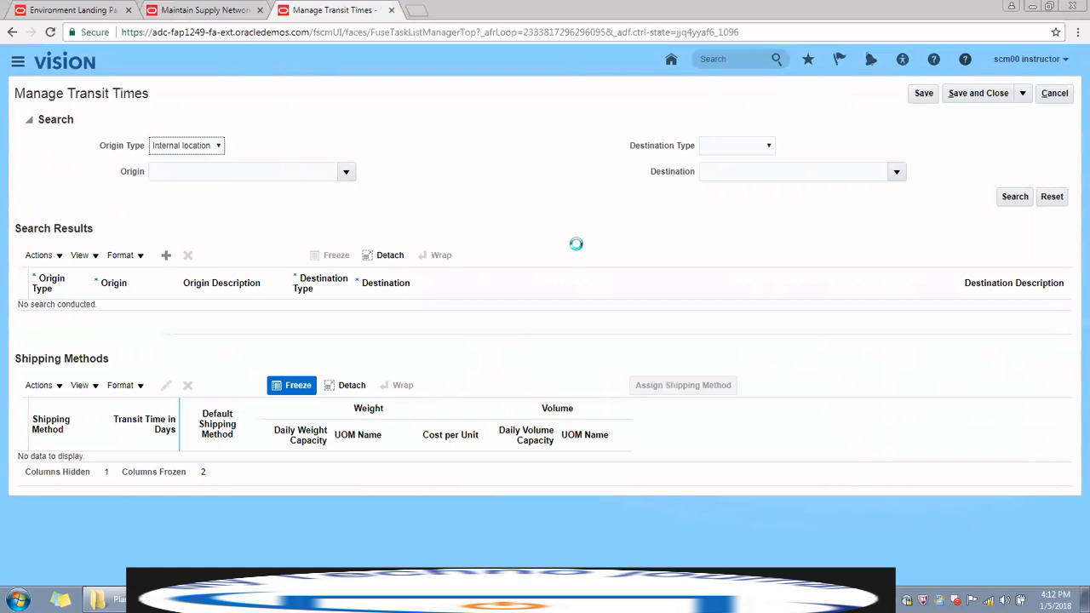
left_click(763, 149)
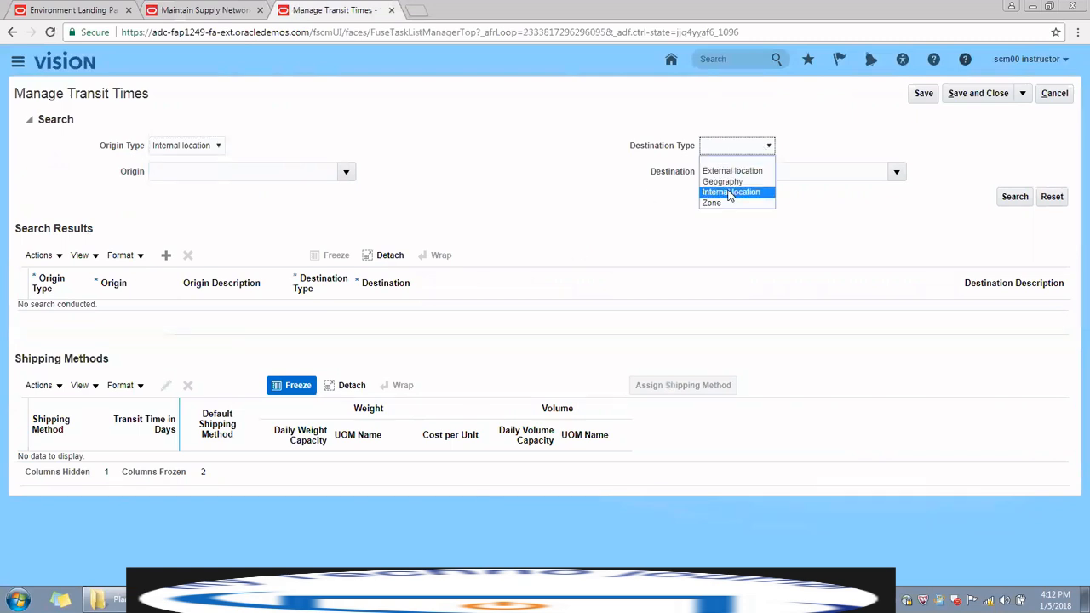
left_click(730, 190)
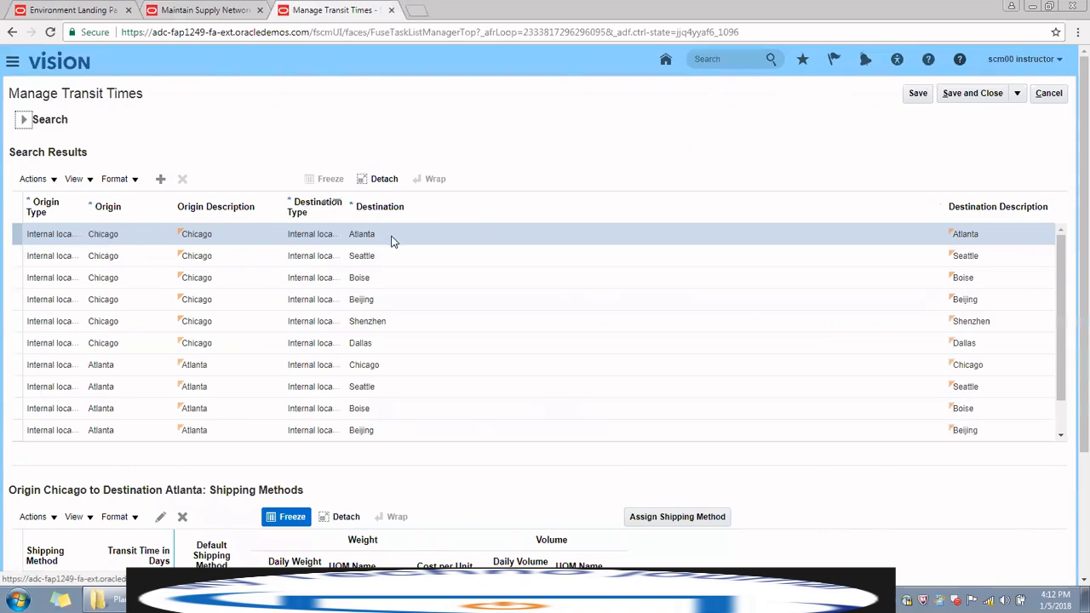
Review the Chicago to Atlanta shipping methods, inspect the DHL-Air-Next day air assignment's details, and cancel its editing.
scroll(392, 240, "down", 1)
scroll(392, 241, "down", 2)
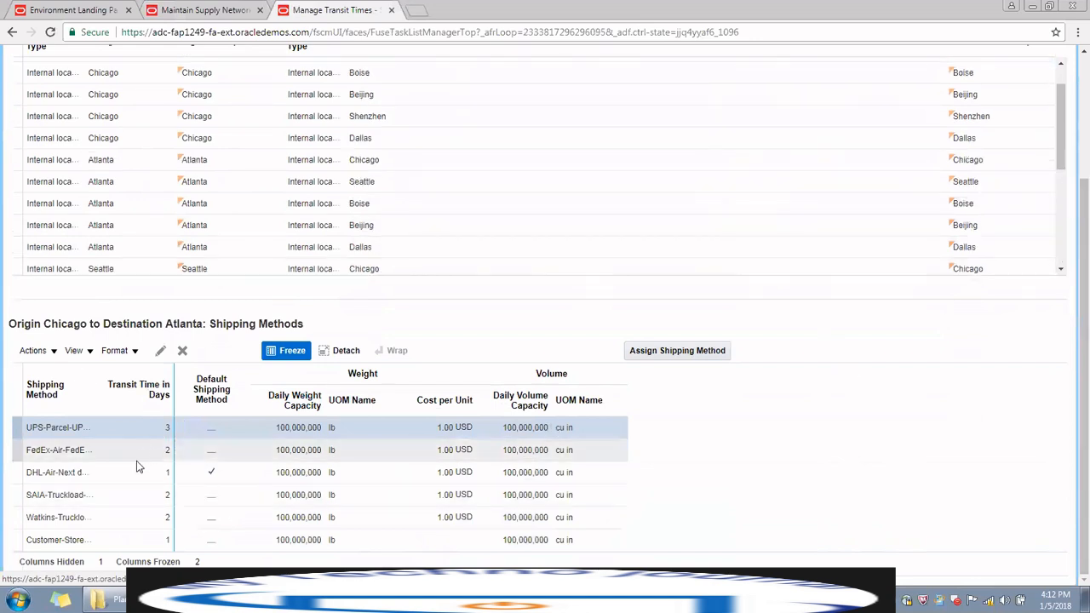
left_click(109, 471)
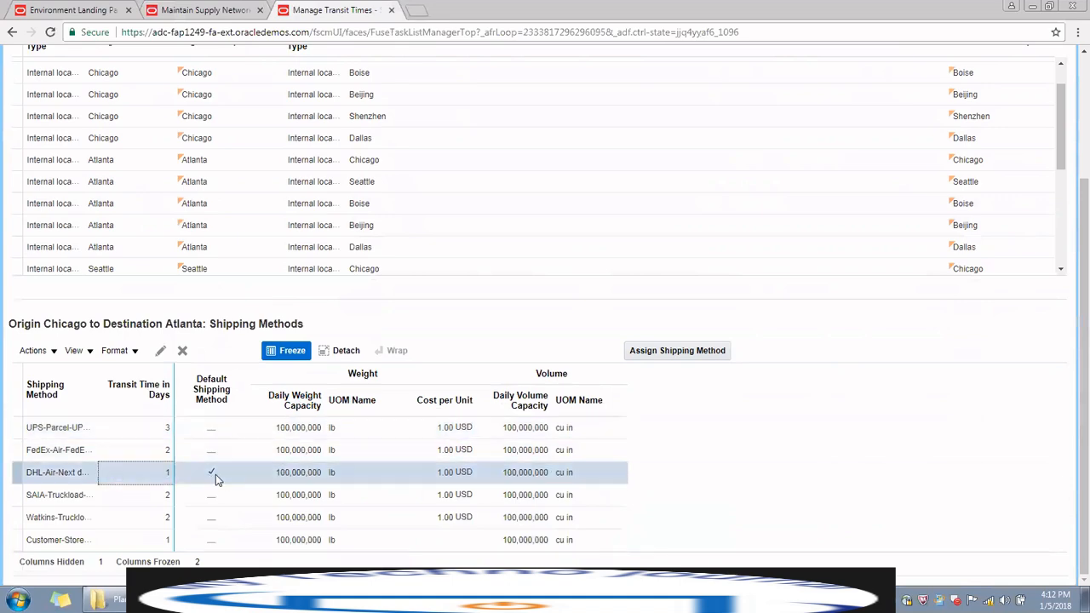
left_click(160, 350)
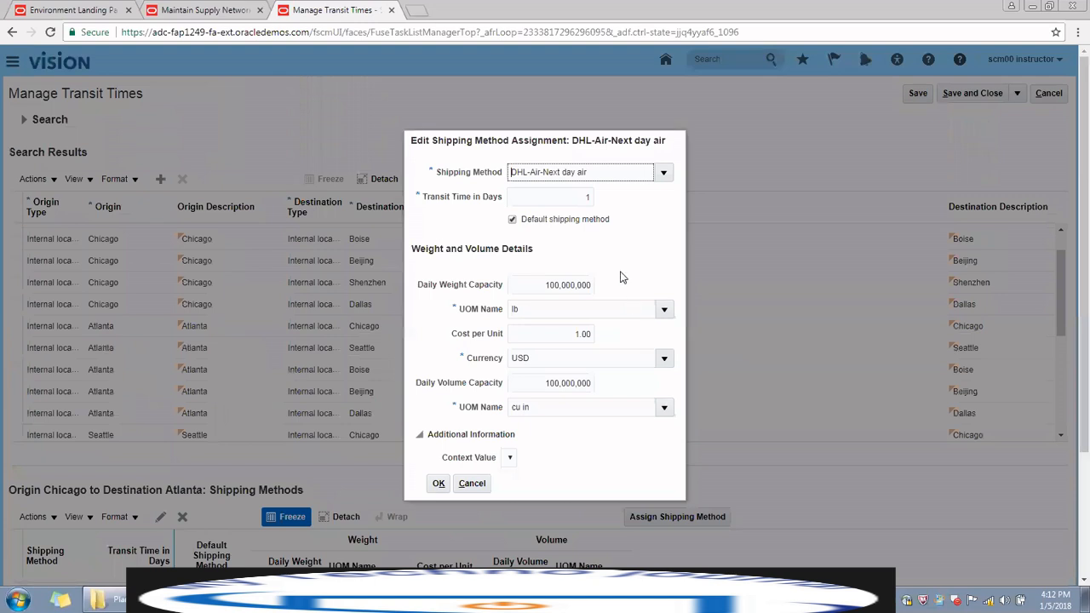
key("Tab")
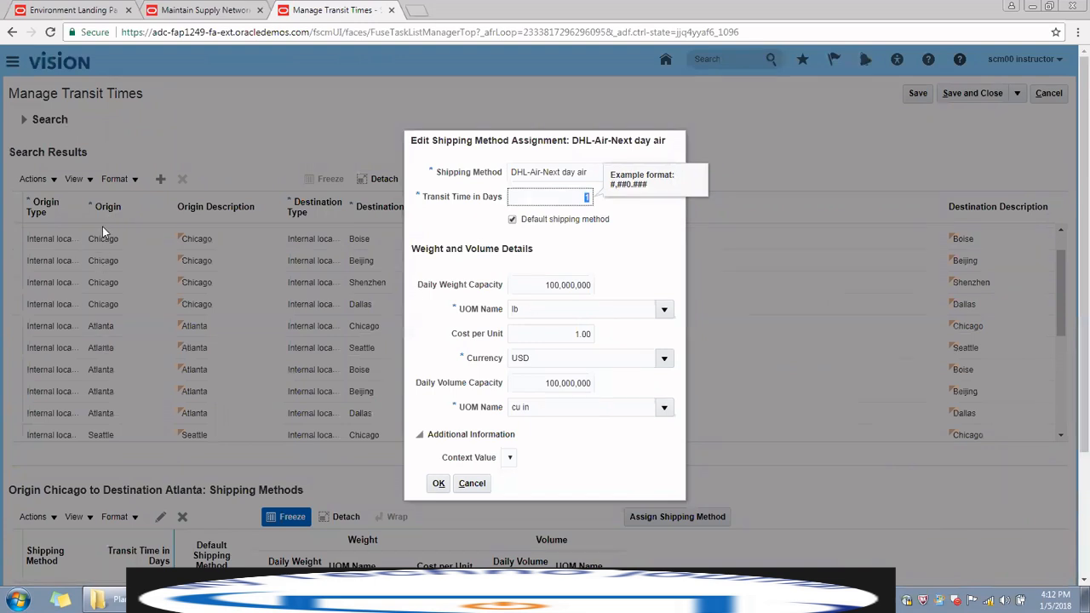
left_click_drag(487, 160, 673, 186)
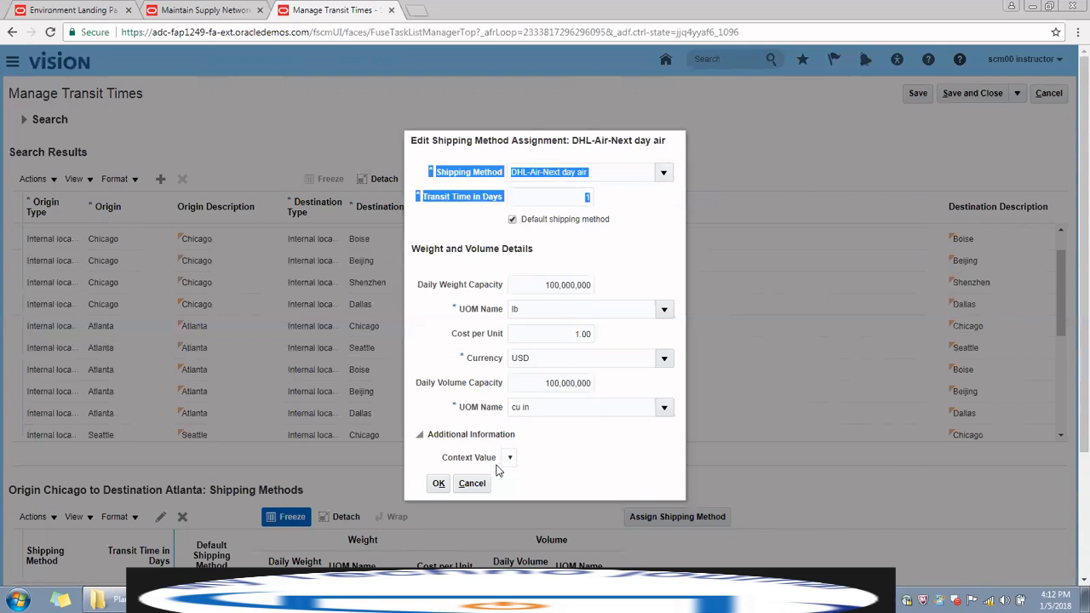
left_click(473, 484)
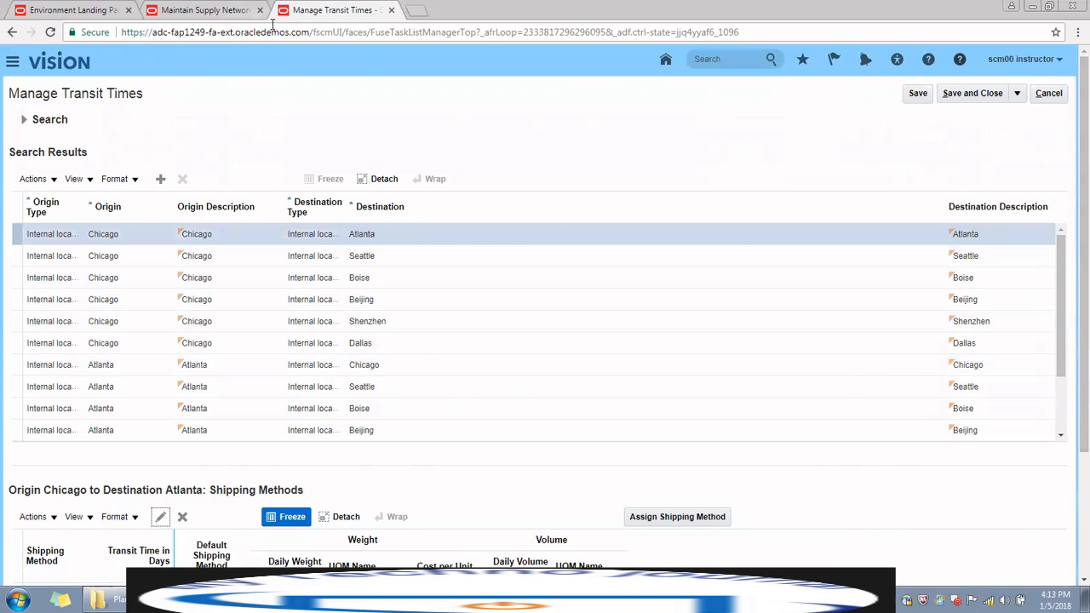
Switch to the Maintain Supply Network Model browser tab and review its carriers and interlocation shipping networks.
left_click(228, 10)
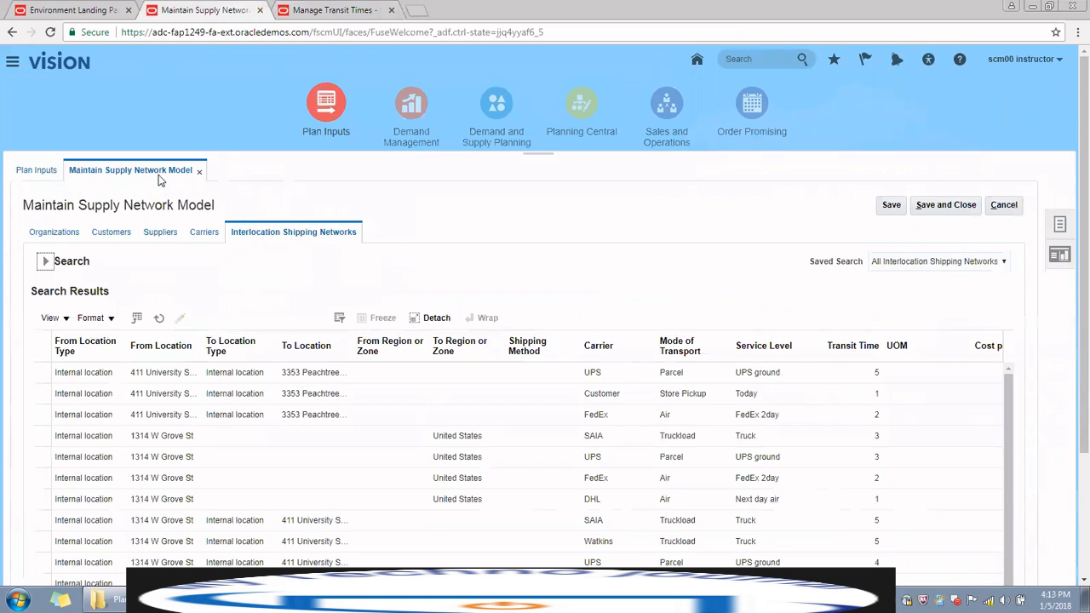
left_click(203, 235)
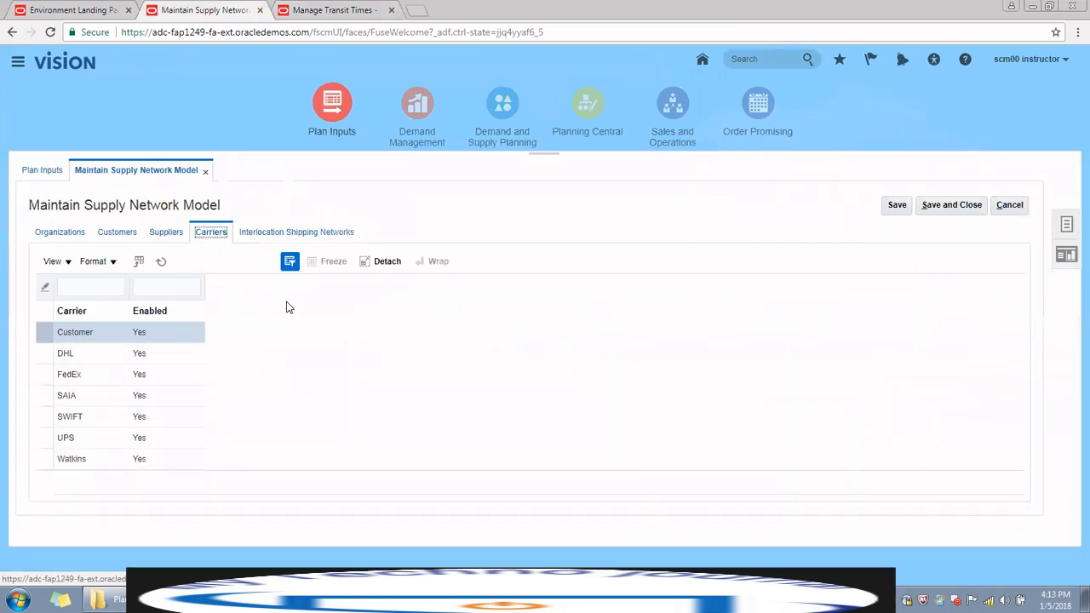
left_click(294, 236)
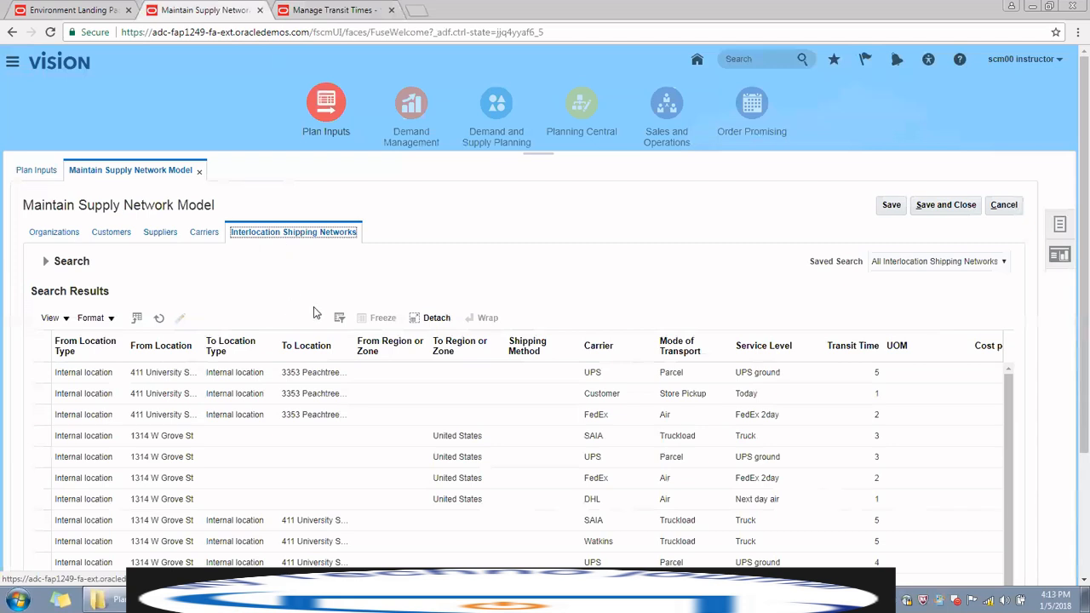
scroll(314, 312, "down", 1)
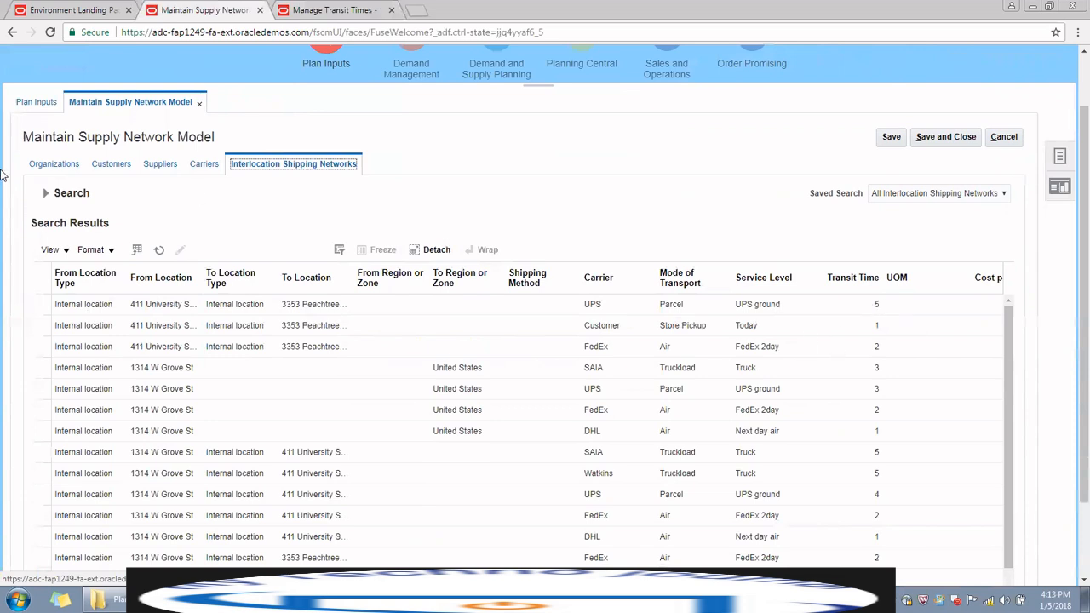
left_click_drag(23, 141, 275, 143)
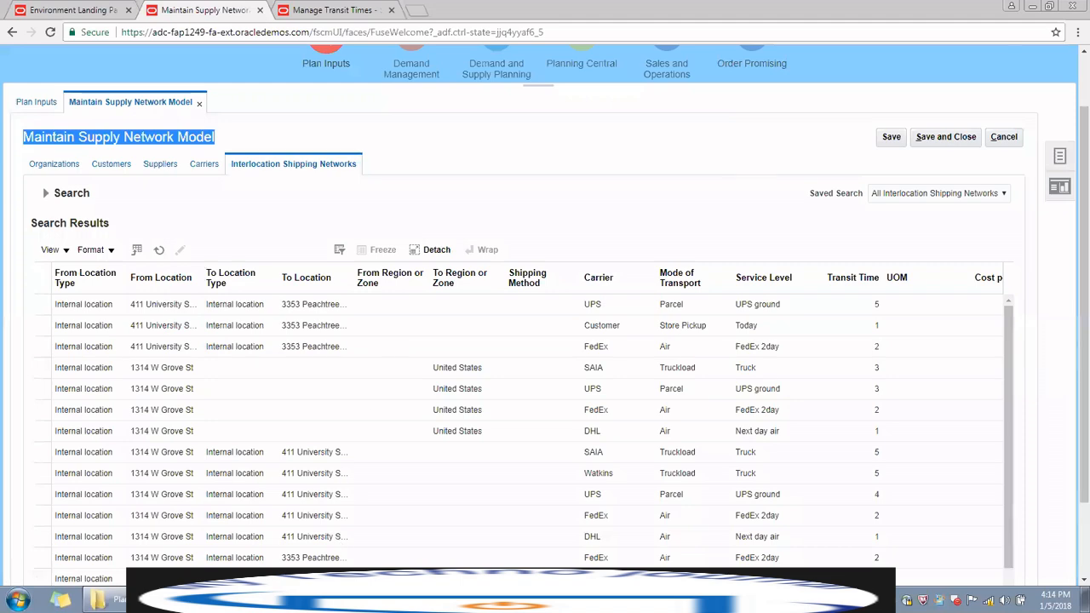
Switch to the Lesson 05 PowerPoint presentation, start the slide show at the Supply Network Model slide, and advance to Modeling Organizations.
mouse_move(468, 600)
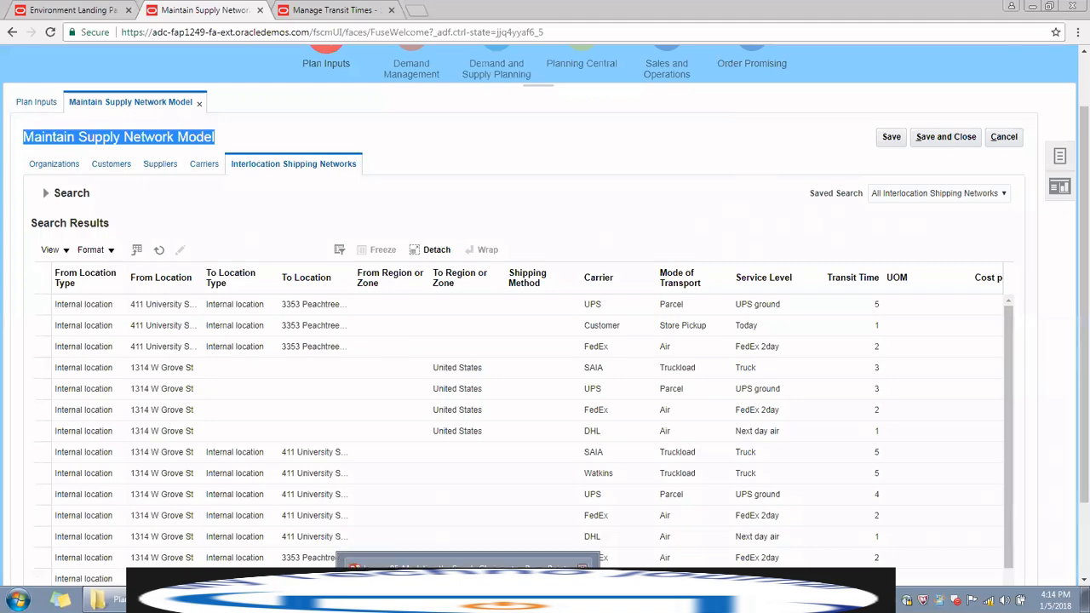
left_click(468, 576)
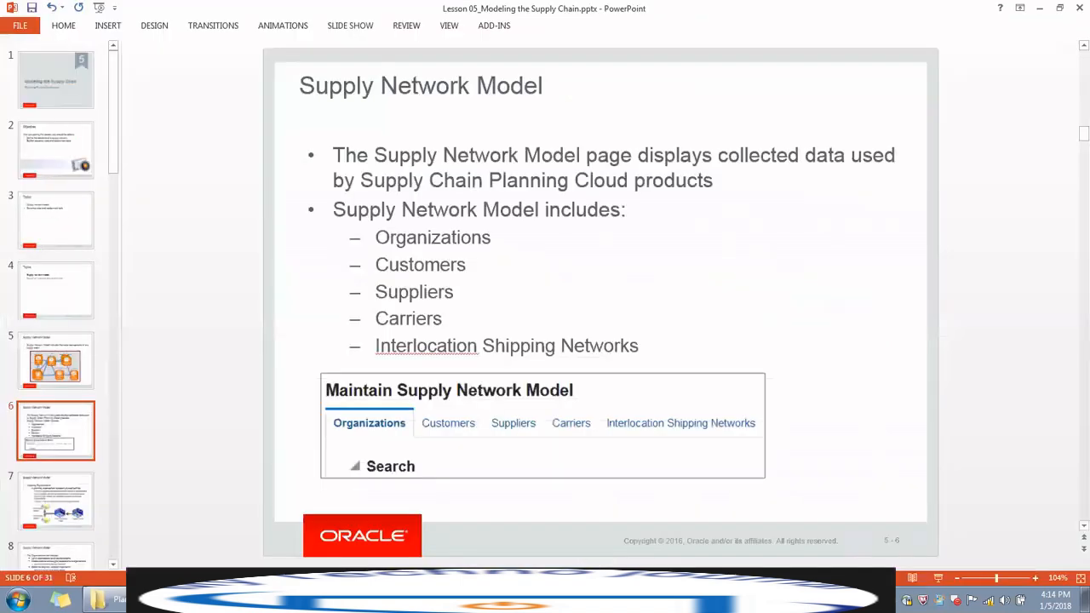
left_click(936, 580)
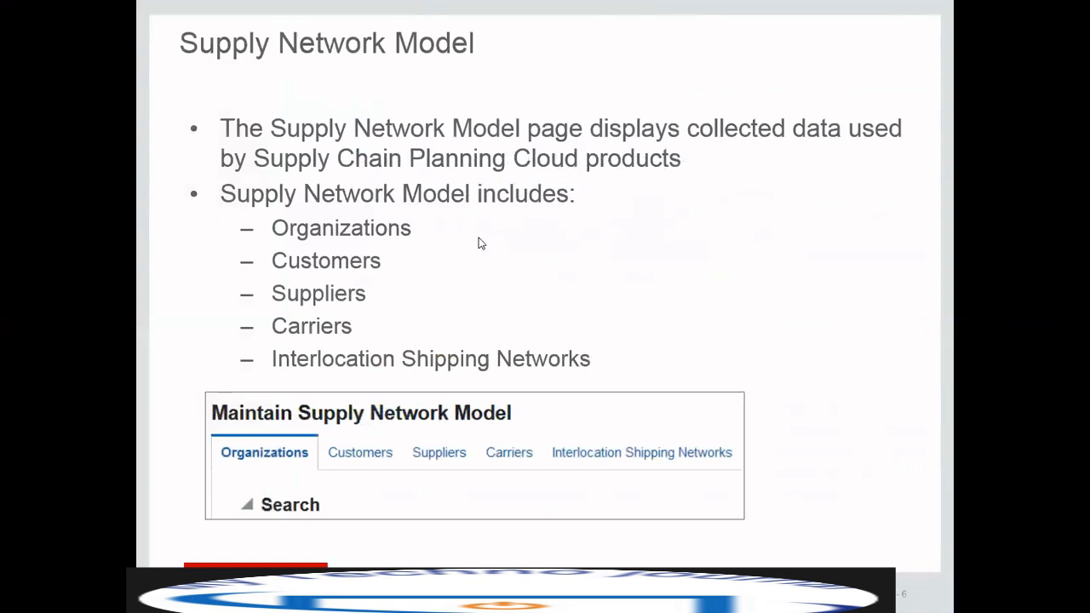
left_click(307, 240)
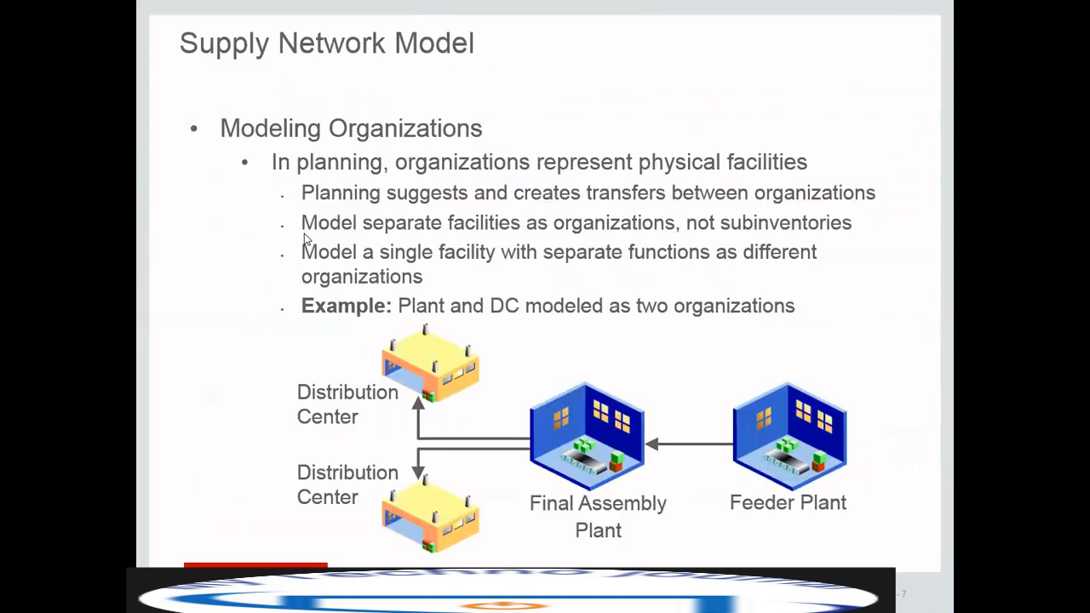
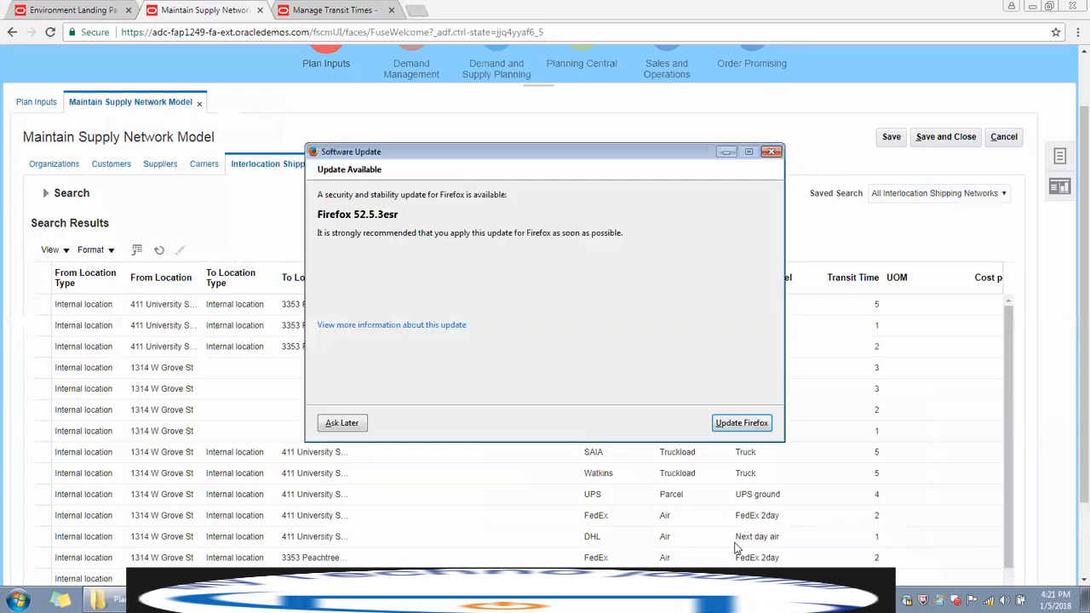
Postpone the Firefox update, cancel out of Maintain Supply Network Model, and open the Manage Sourcing Rules task from Plan Inputs.
left_click(350, 425)
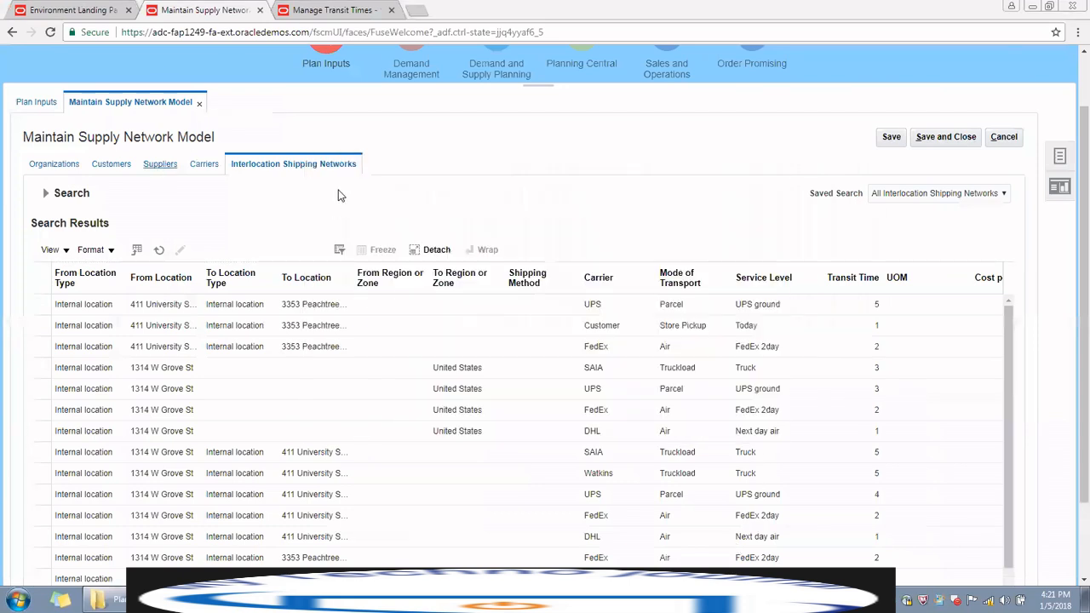
left_click(1004, 139)
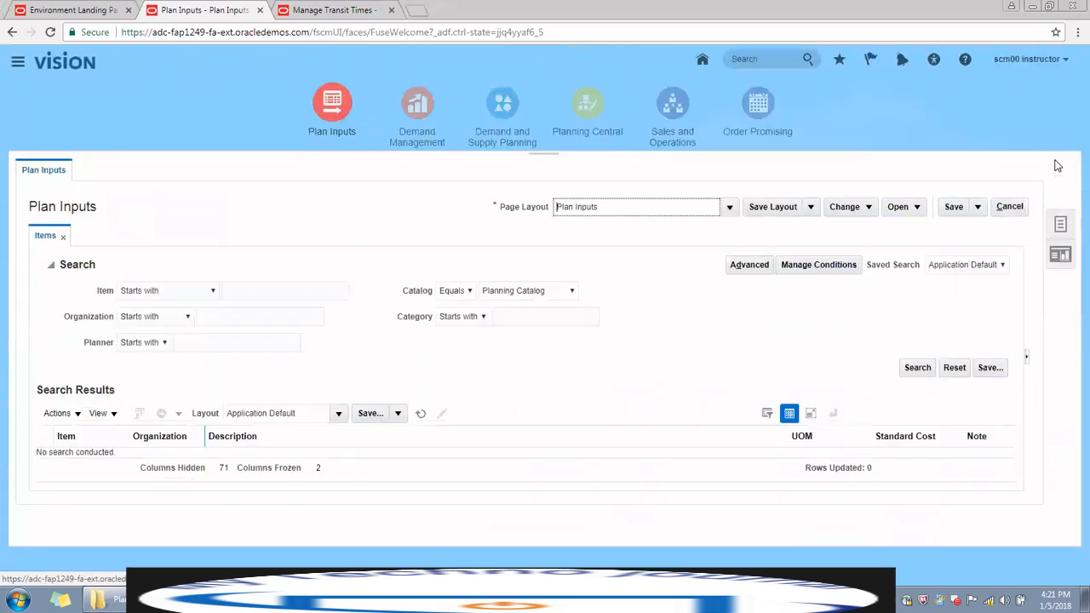
left_click(1060, 225)
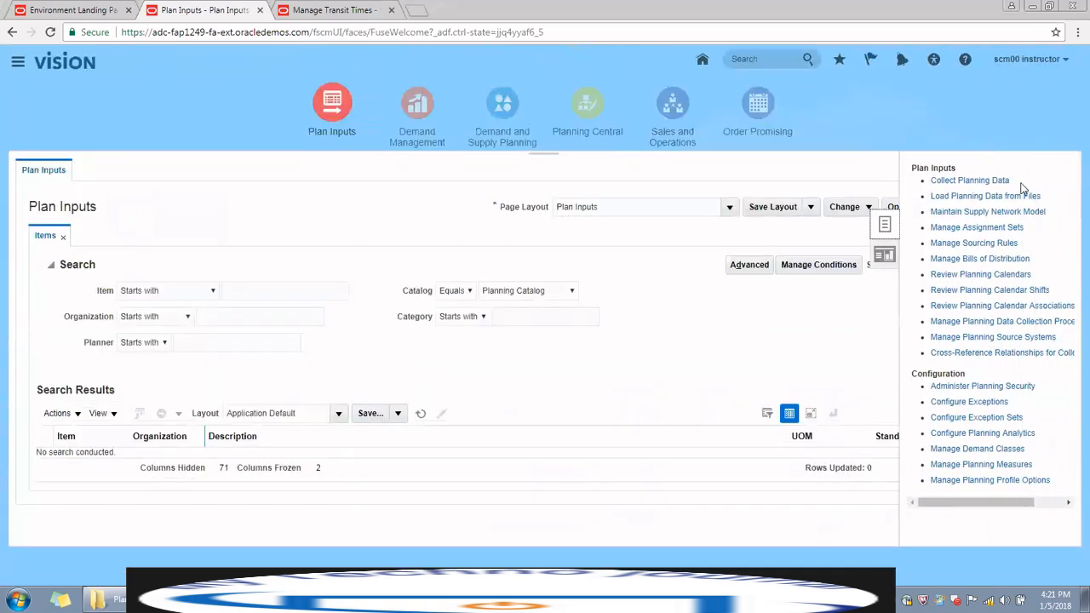
left_click(968, 244)
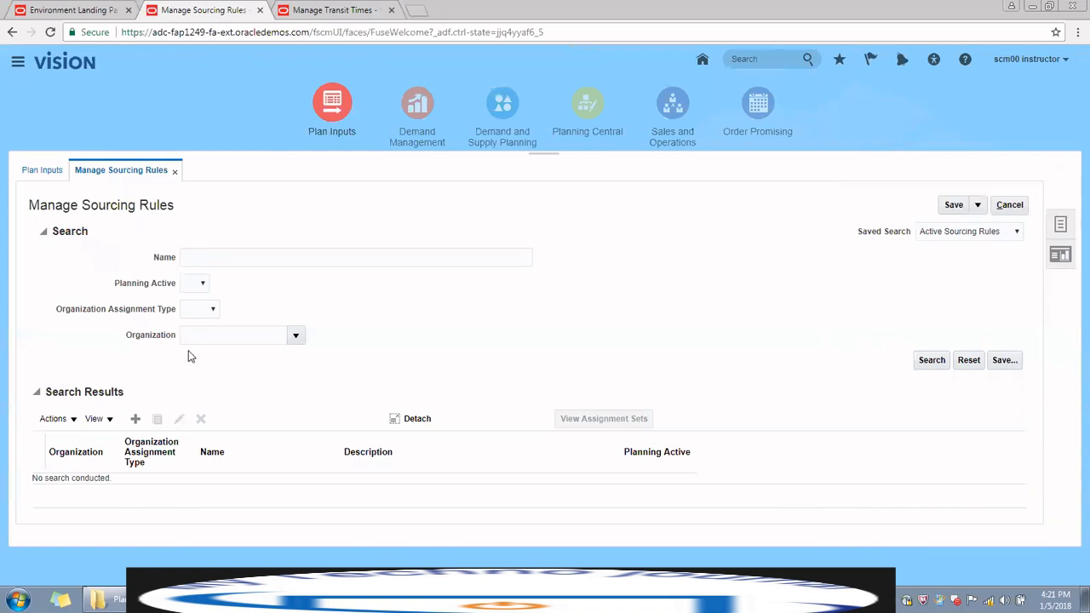
Start a new global sourcing rule with Test Global Sourcing Rule as both its name and description.
left_click(135, 418)
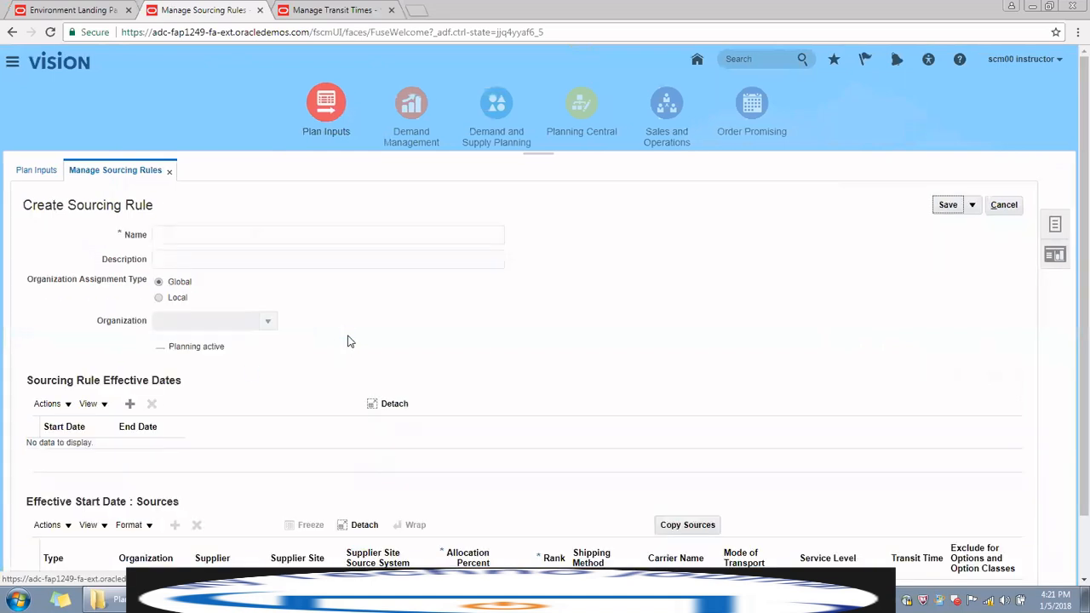
scroll(348, 341, "down", 2)
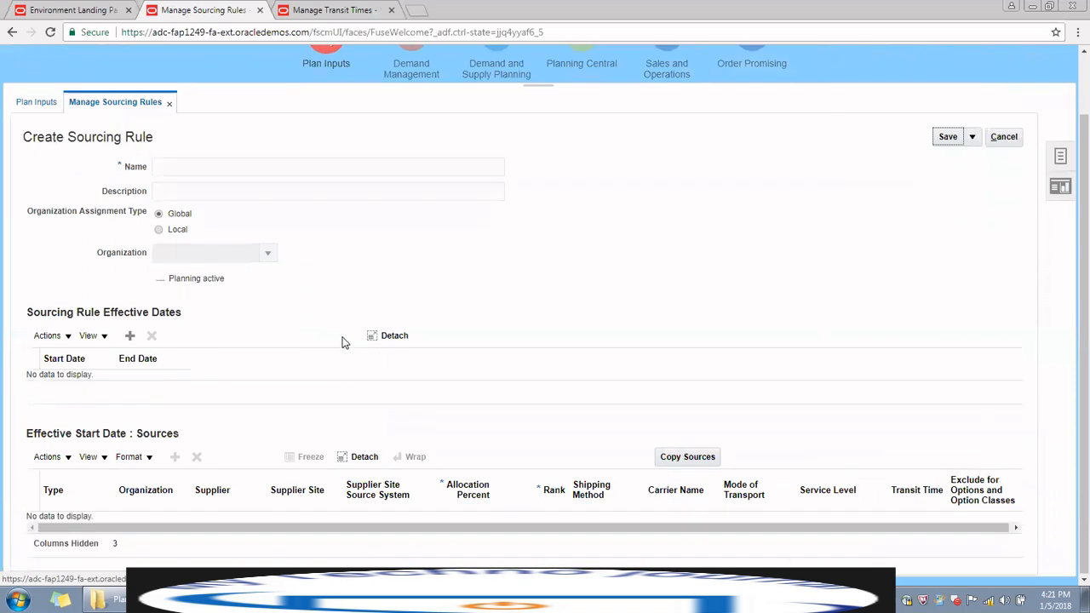
left_click(176, 168)
type("T")
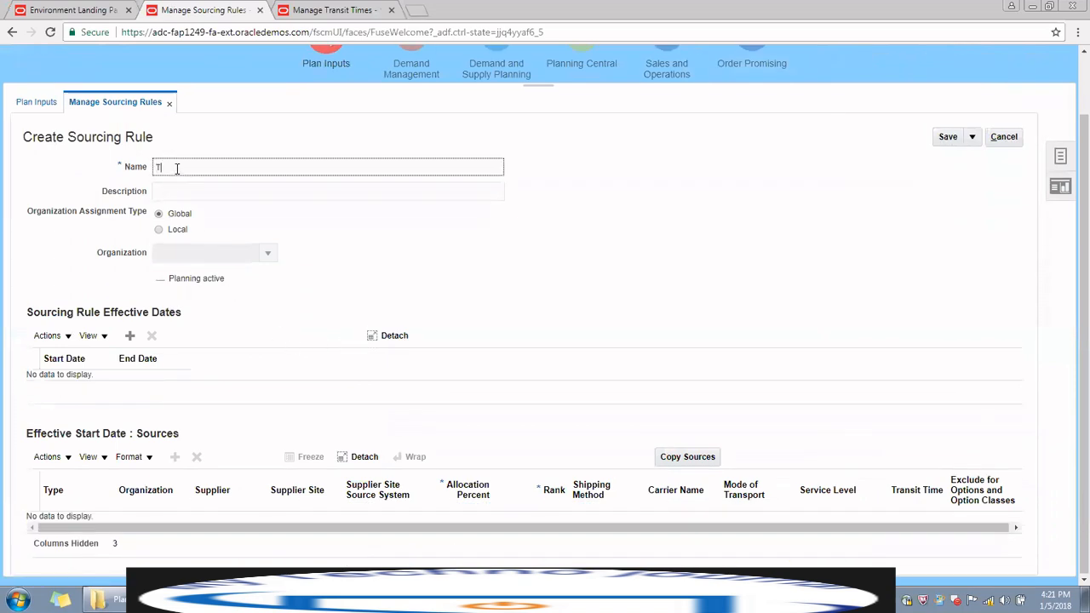
type("est C")
type("lobal Sourcing Rule")
left_click_drag(257, 173, 102, 170)
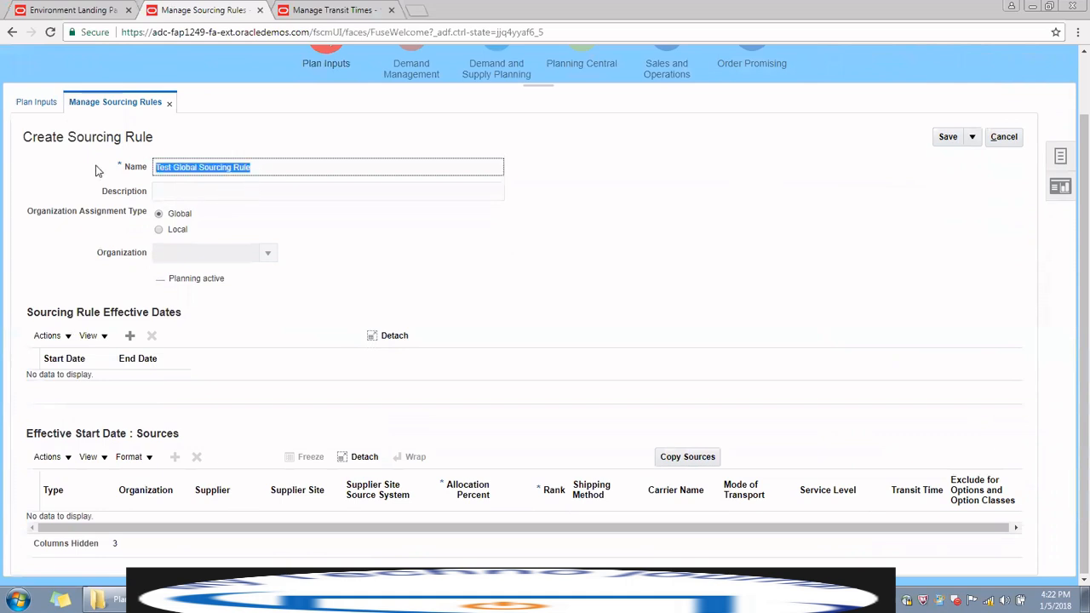
key("ctrl+c")
left_click(214, 195)
key("ctrl+v")
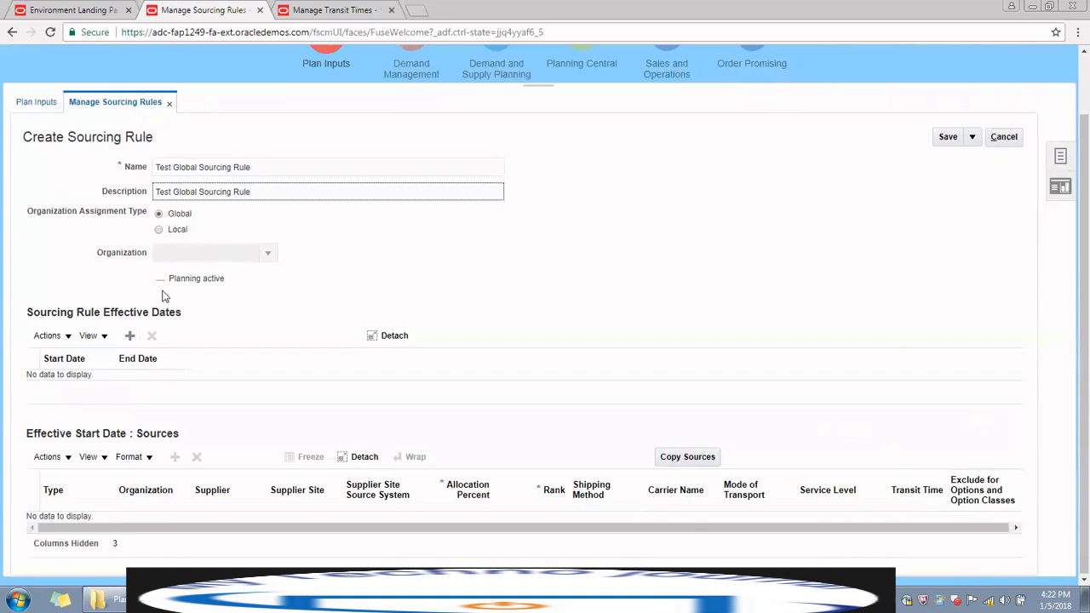
Add an effective date row starting 1/5/18 to the sourcing rule and insert a blank source row for it.
left_click(129, 335)
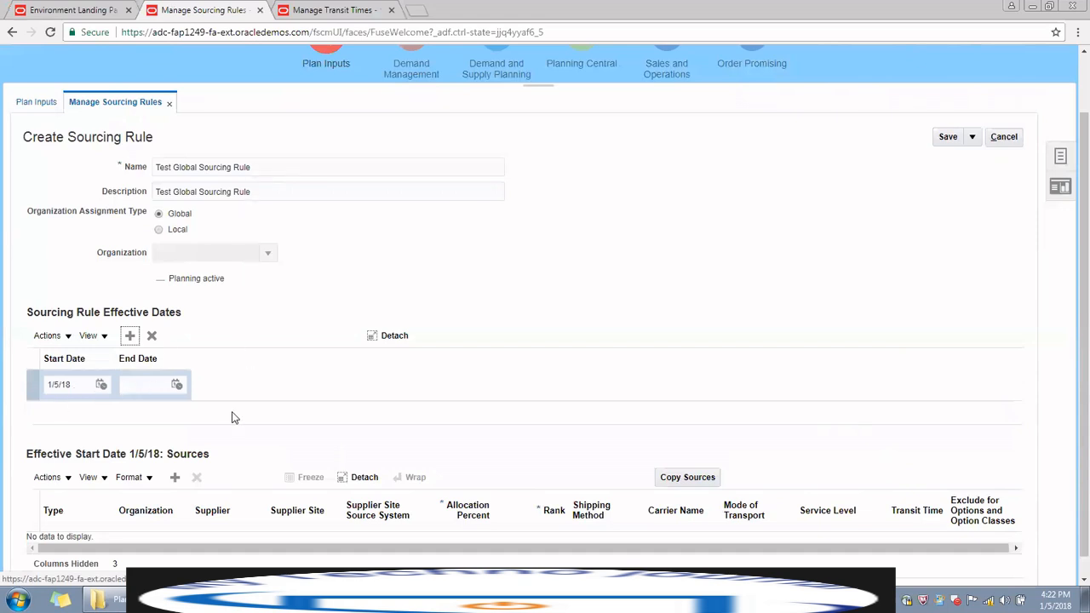
scroll(235, 417, "down", 1)
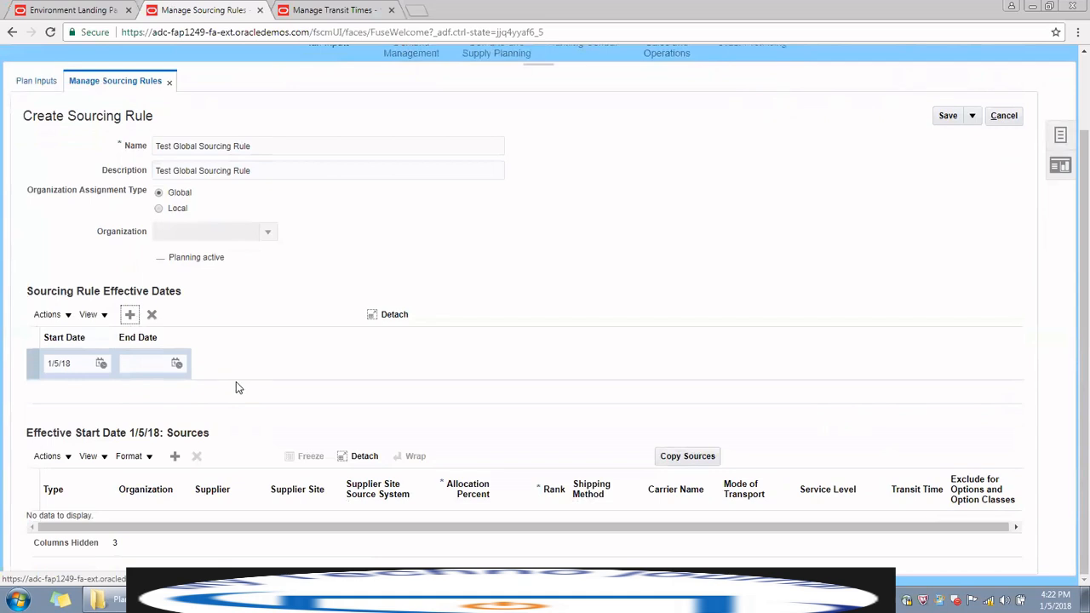
left_click(174, 456)
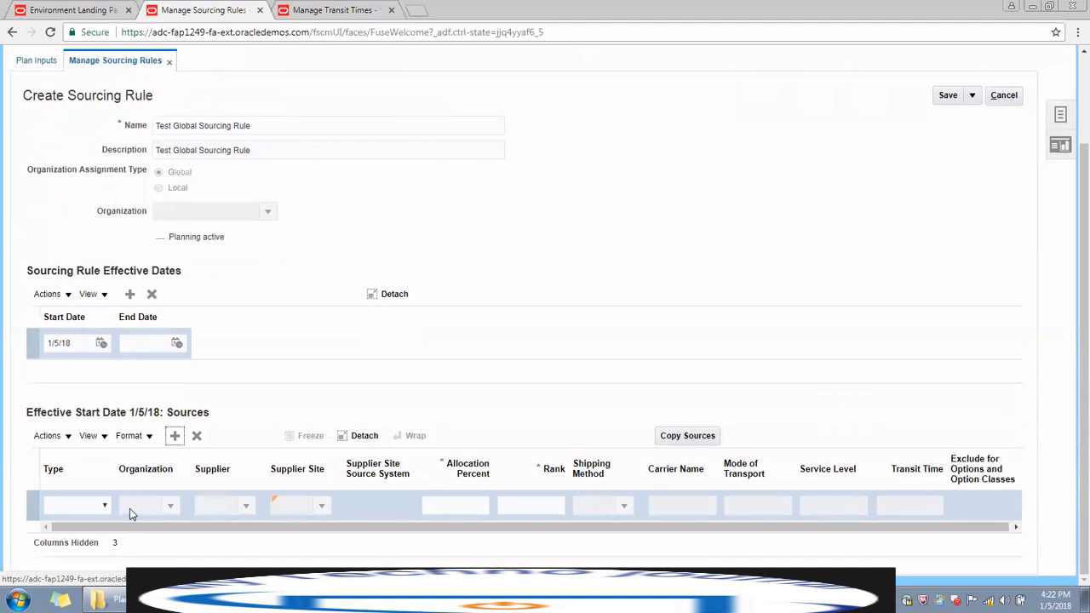
Set the blank source row to Buy from supplier Lee Supplies at supplier site Lee US1.
left_click(104, 507)
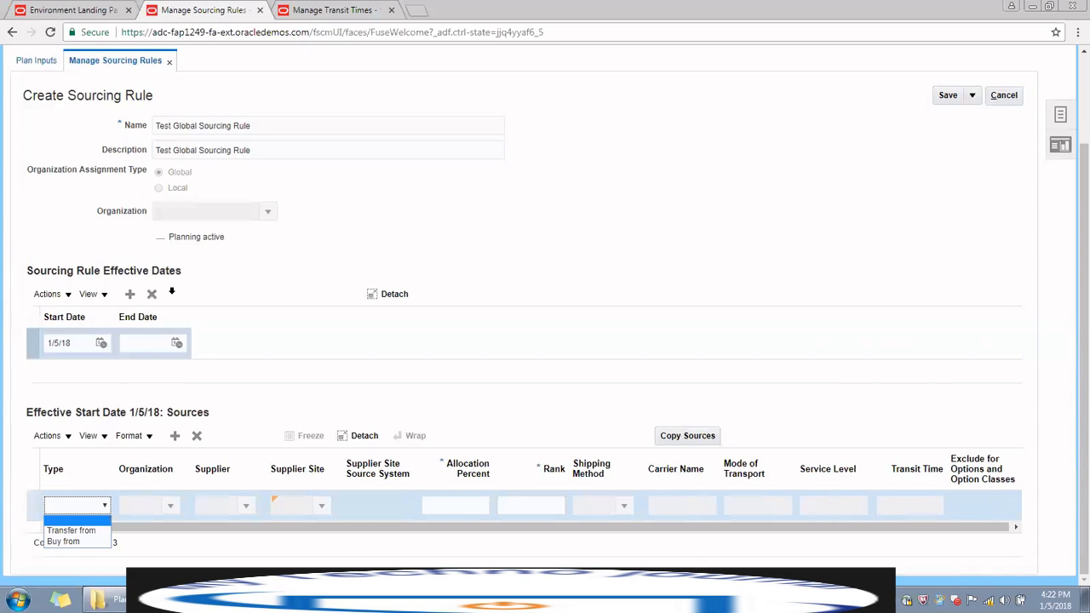
left_click(90, 540)
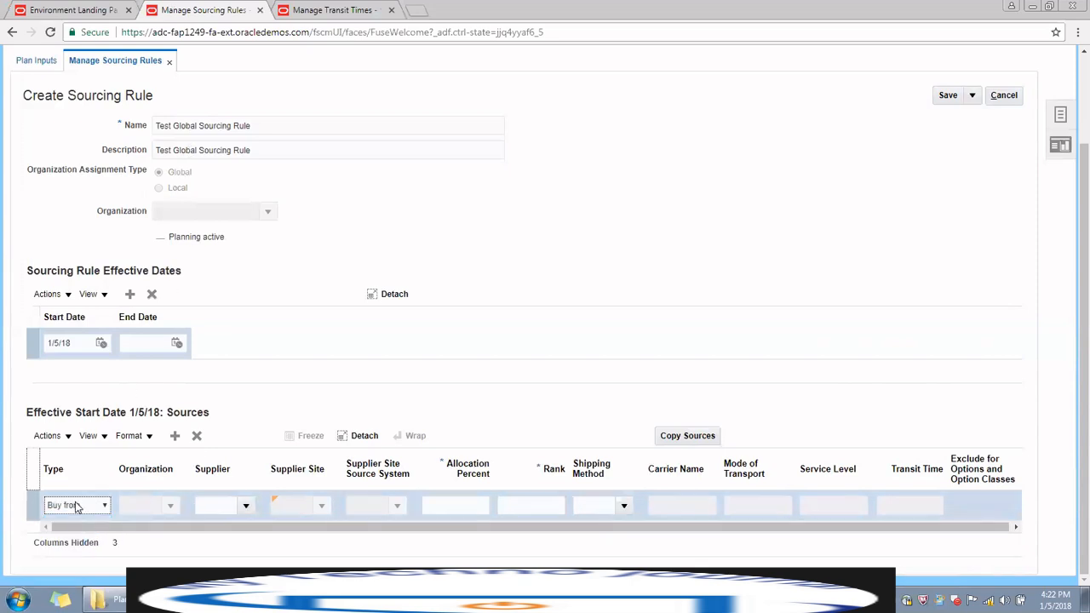
left_click(247, 506)
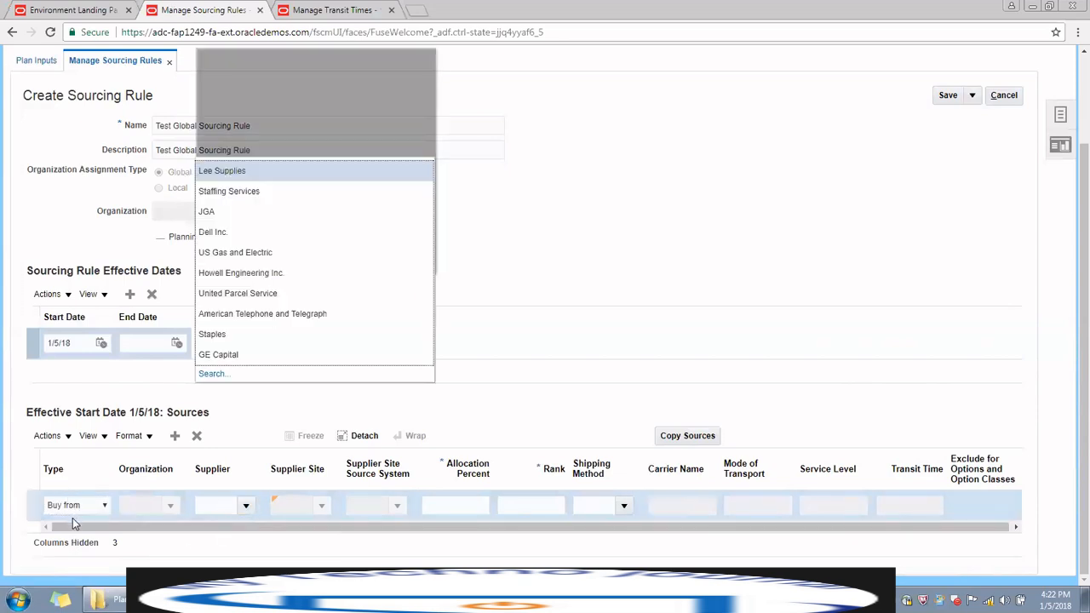
left_click(226, 172)
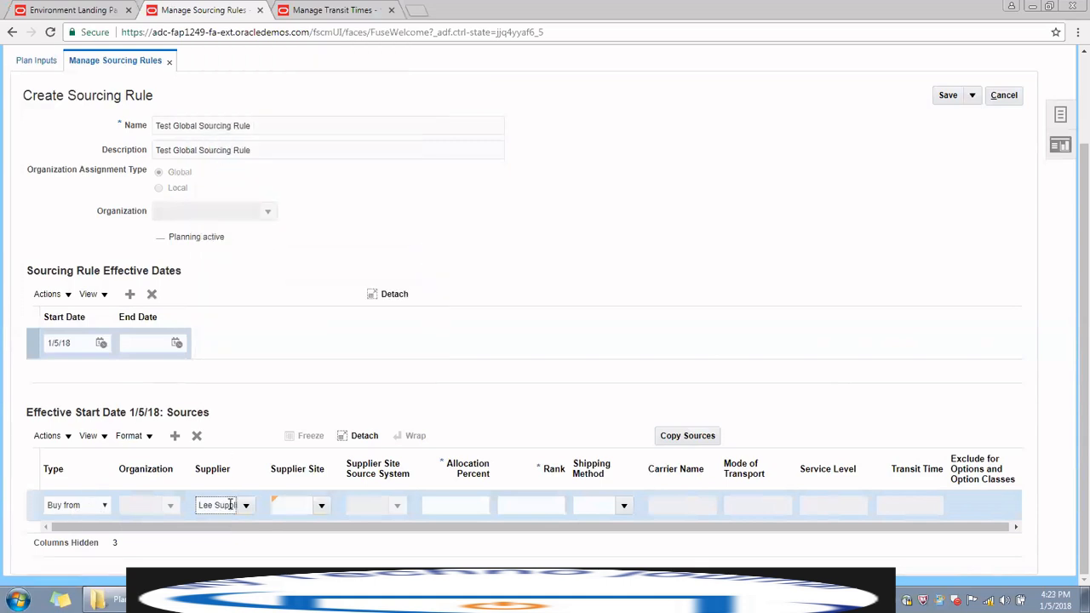
left_click(320, 507)
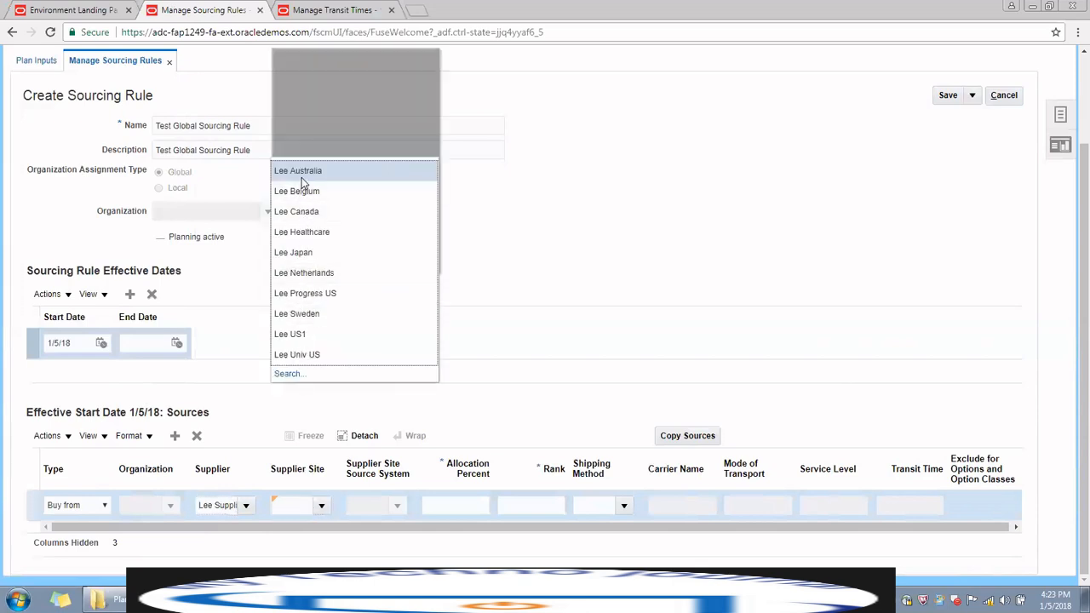
left_click(316, 334)
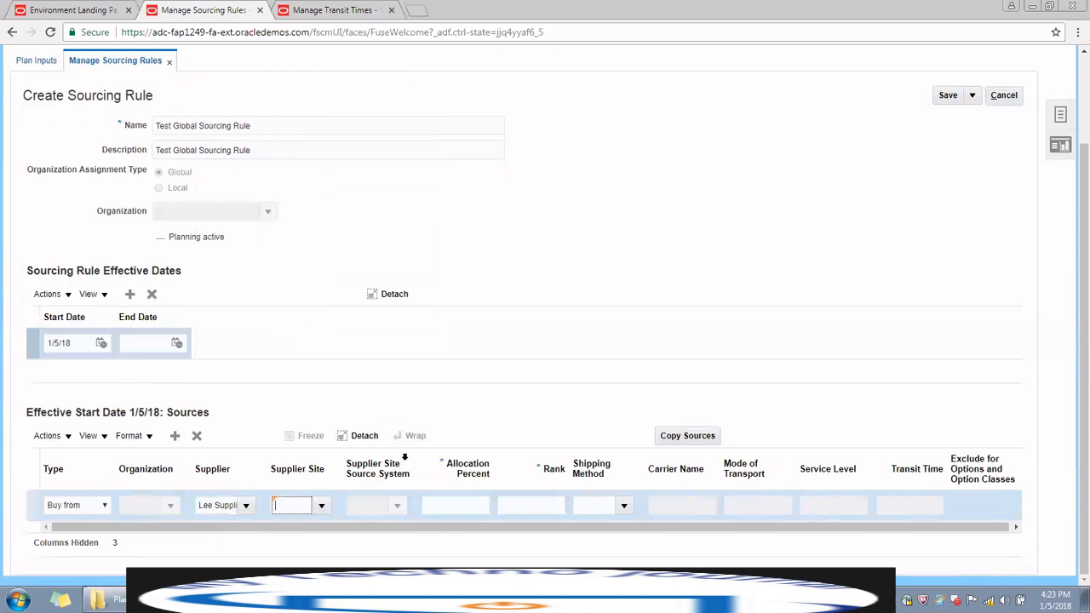
Give the Lee Supplies source an allocation percent of 100 and rank 1, and save the sourcing rule.
left_click(461, 501)
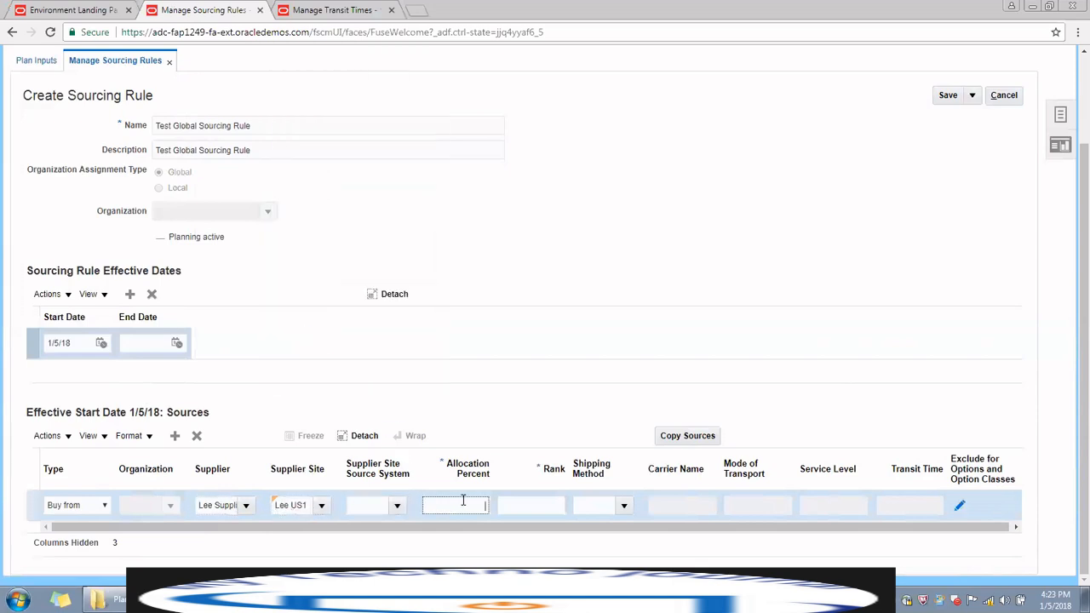
left_click(527, 506)
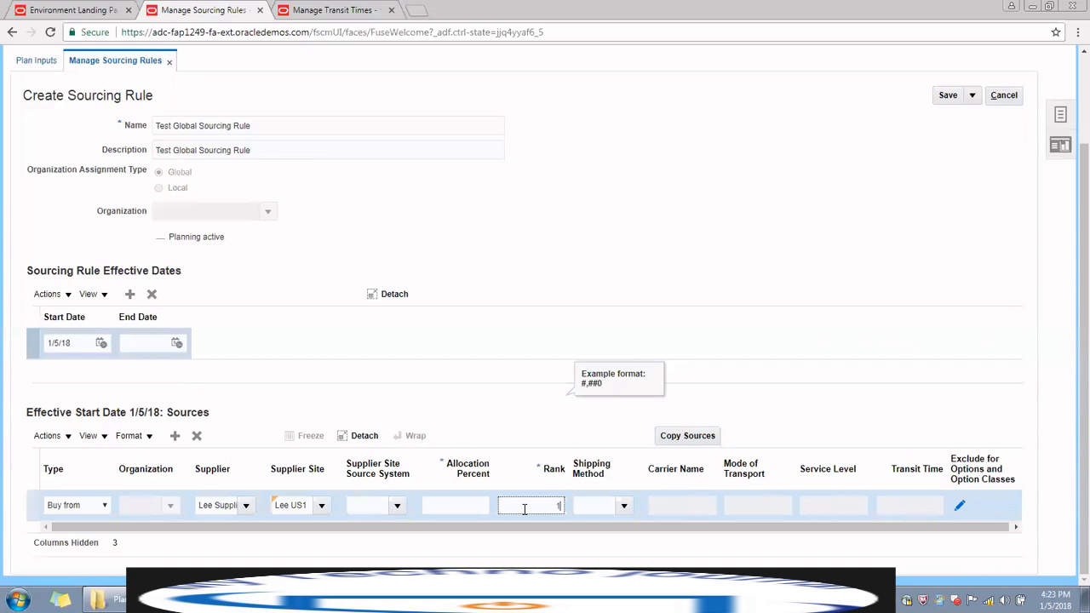
left_click(467, 502)
type("100")
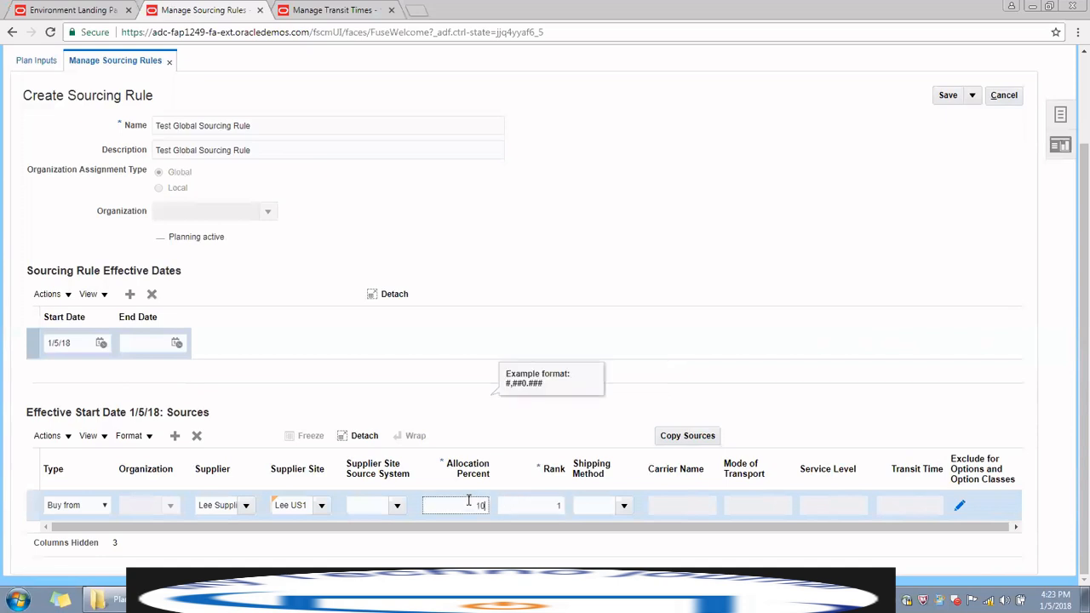
left_click(944, 94)
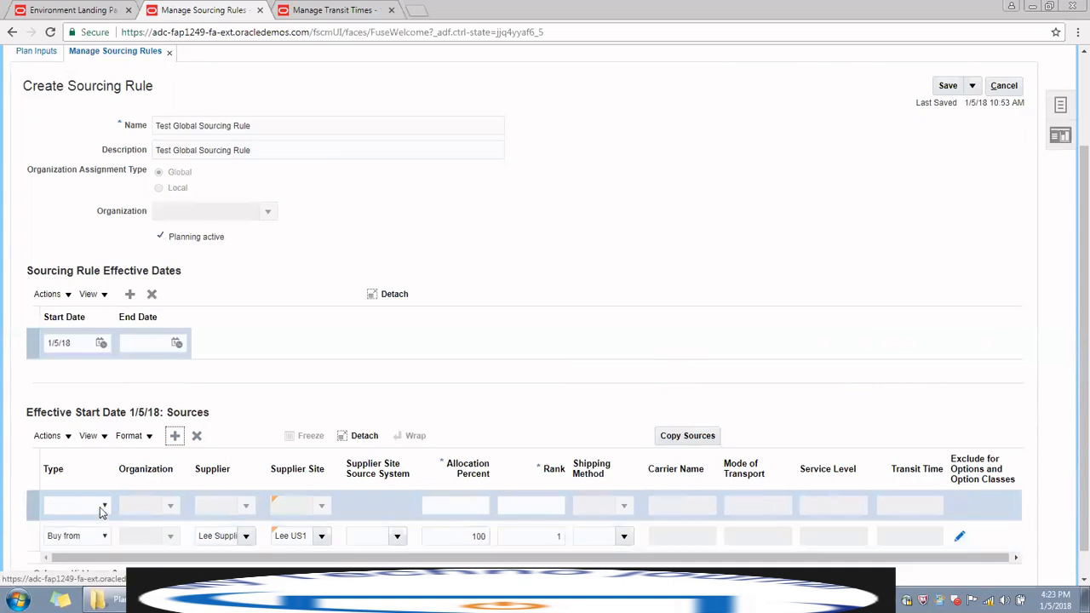
Add a second source row of type Transfer from with organization 001 (Seattle).
left_click(104, 506)
left_click(85, 531)
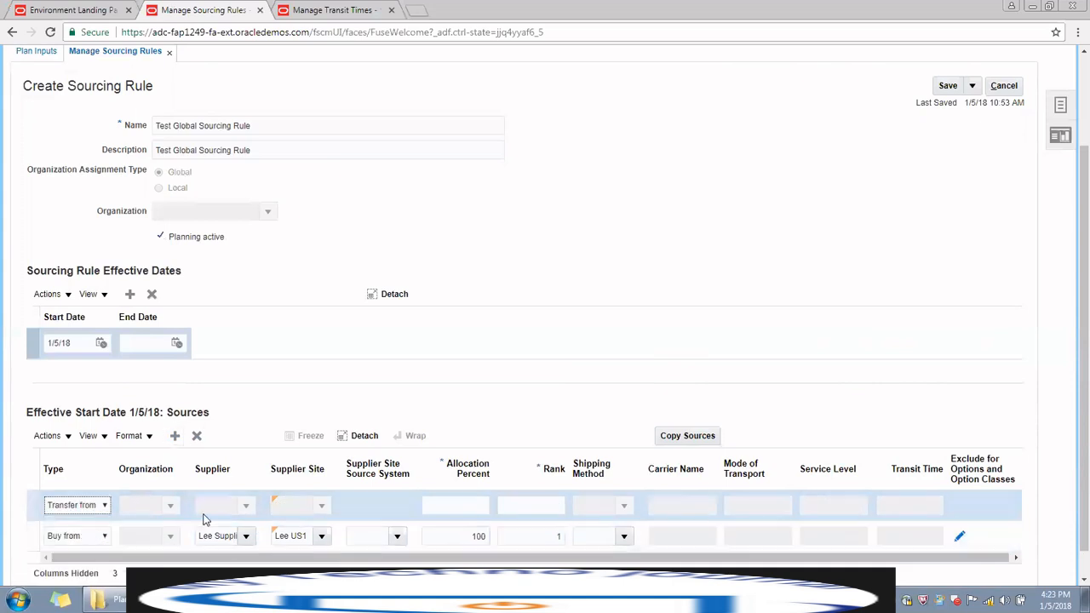
left_click(172, 511)
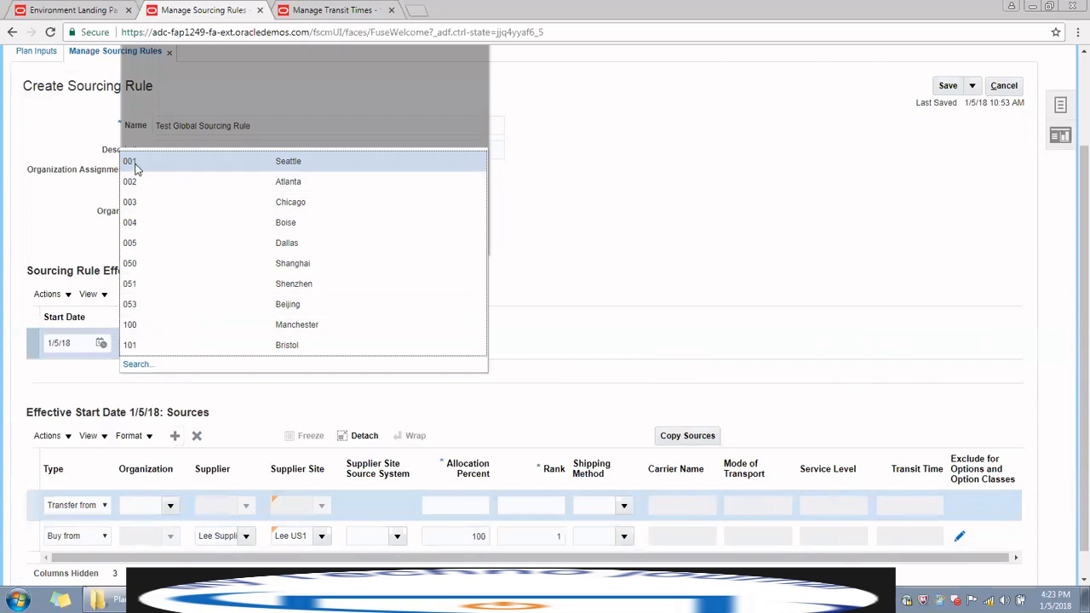
left_click(137, 167)
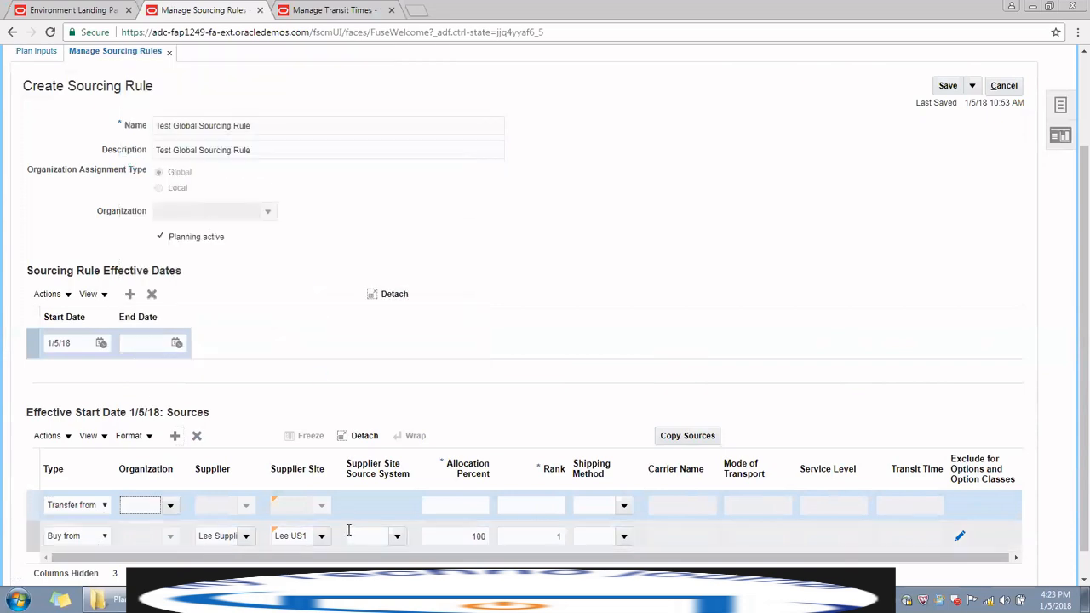
Give the Transfer from source an allocation percent of 100 and rank 2, and save the sourcing rule.
left_click(451, 503)
type("1")
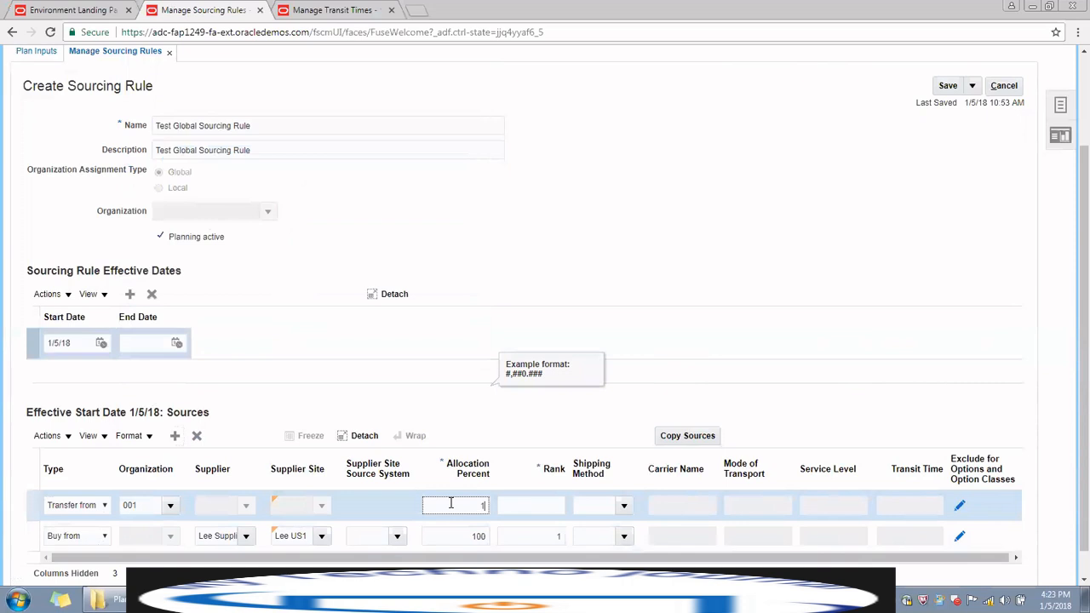
type("00")
key("Tab")
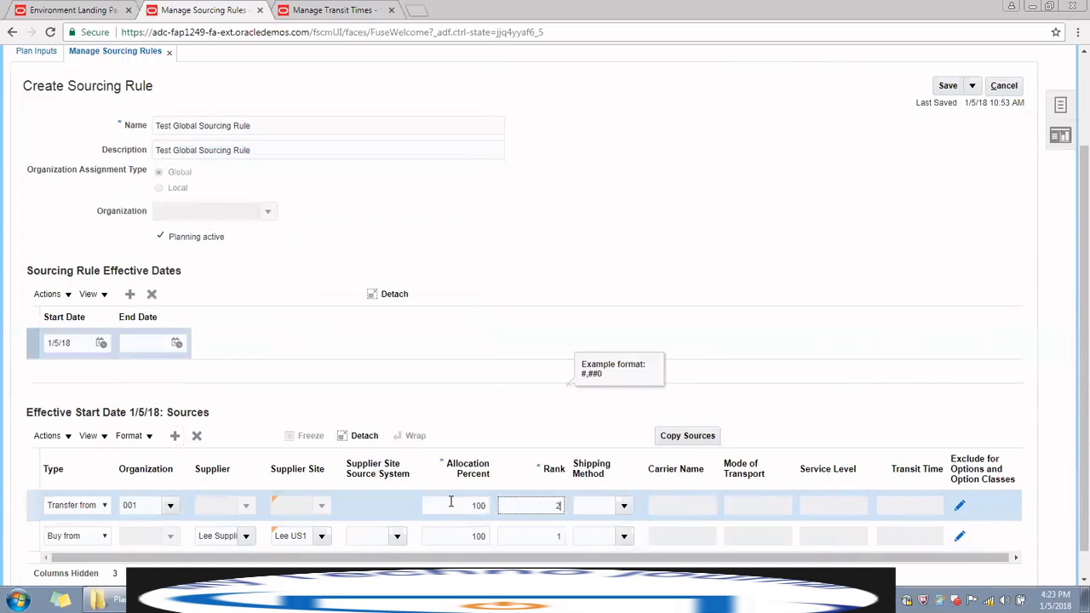
type("2")
left_click(948, 86)
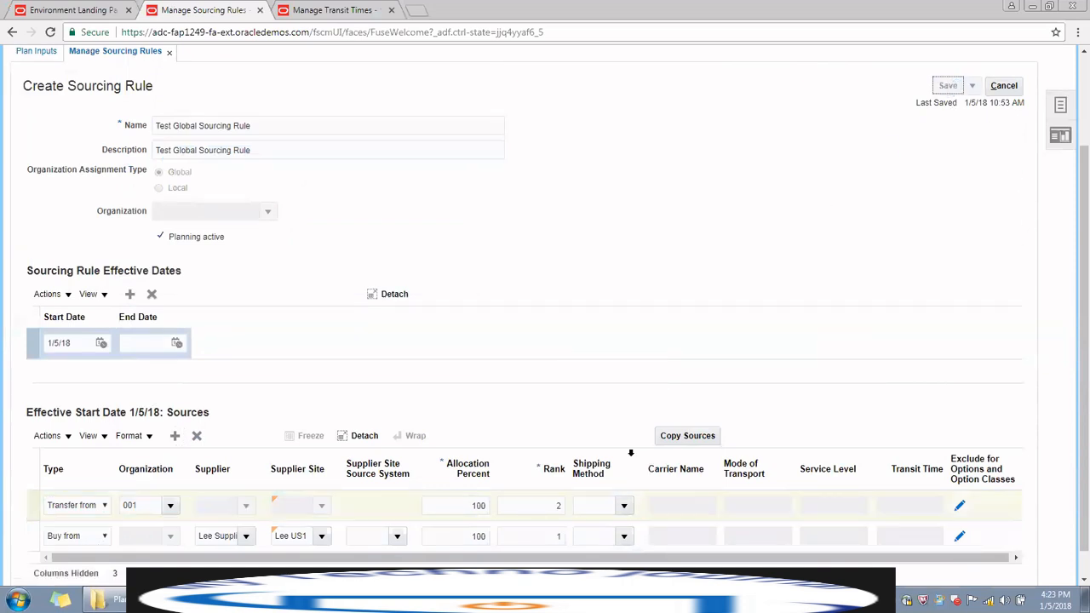
Set the allocation percent of the rank 1 Lee Supplies source to 50.
left_click(559, 537)
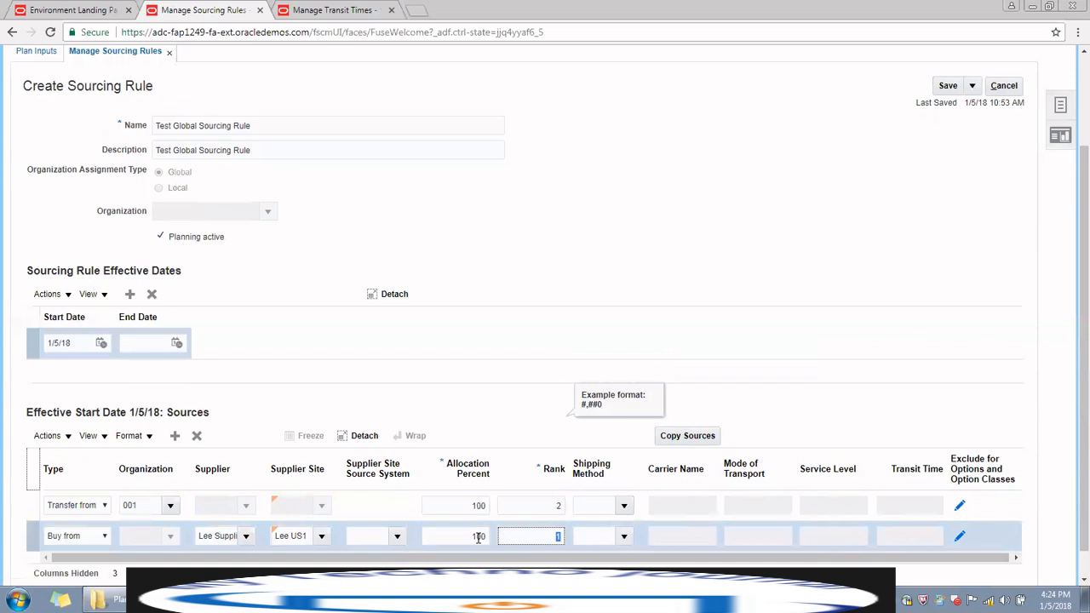
left_click(548, 535)
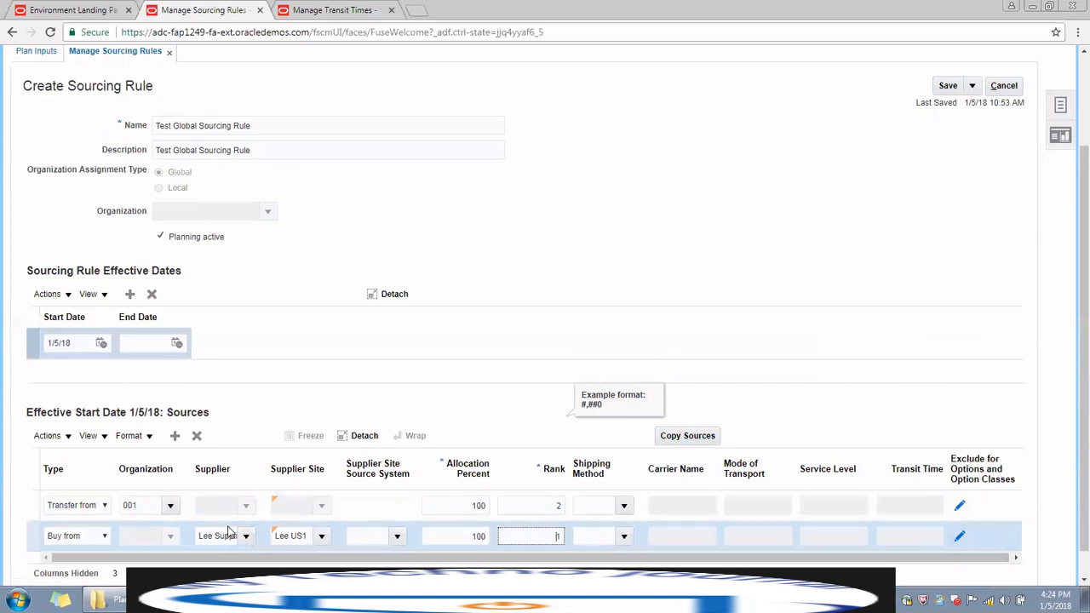
left_click(64, 440)
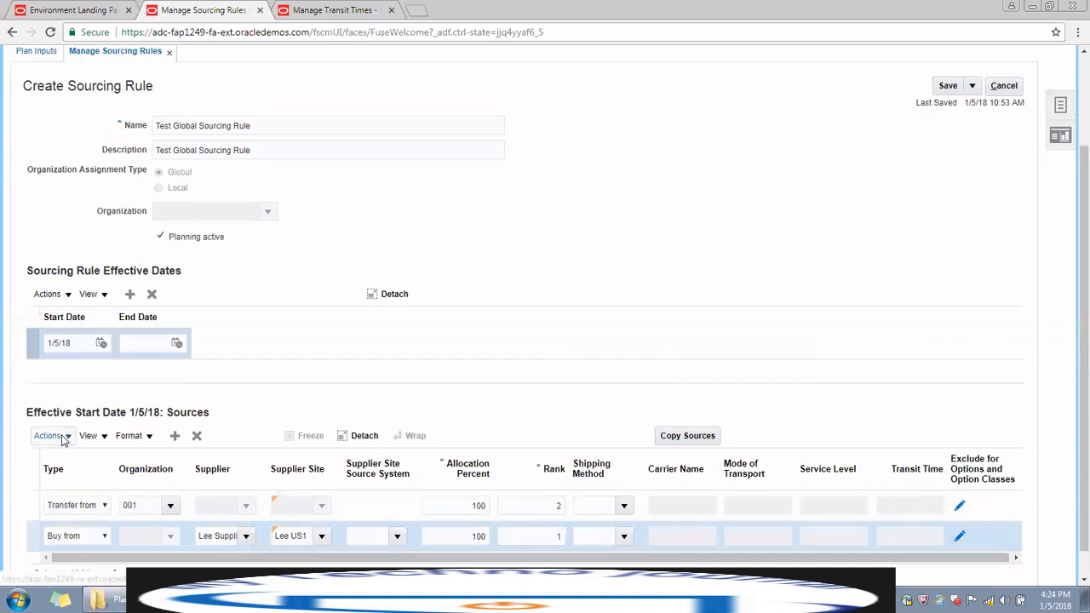
left_click(436, 537)
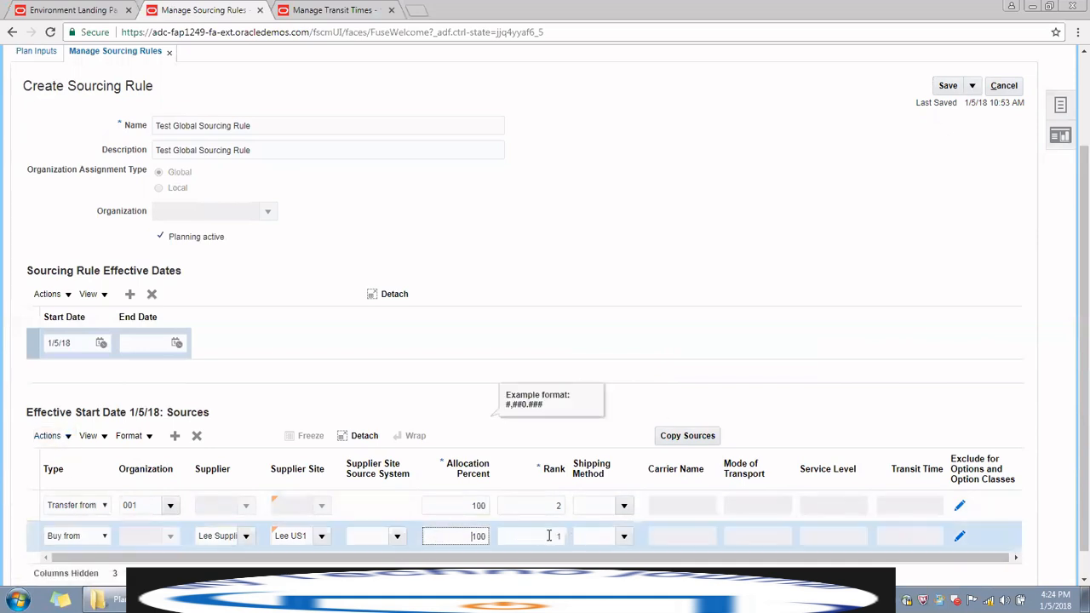
key("shift+End")
type("50")
left_click(253, 404)
Add another Buy from source row with supplier Staffing Services and supplier site Staffing Prog.
left_click(175, 435)
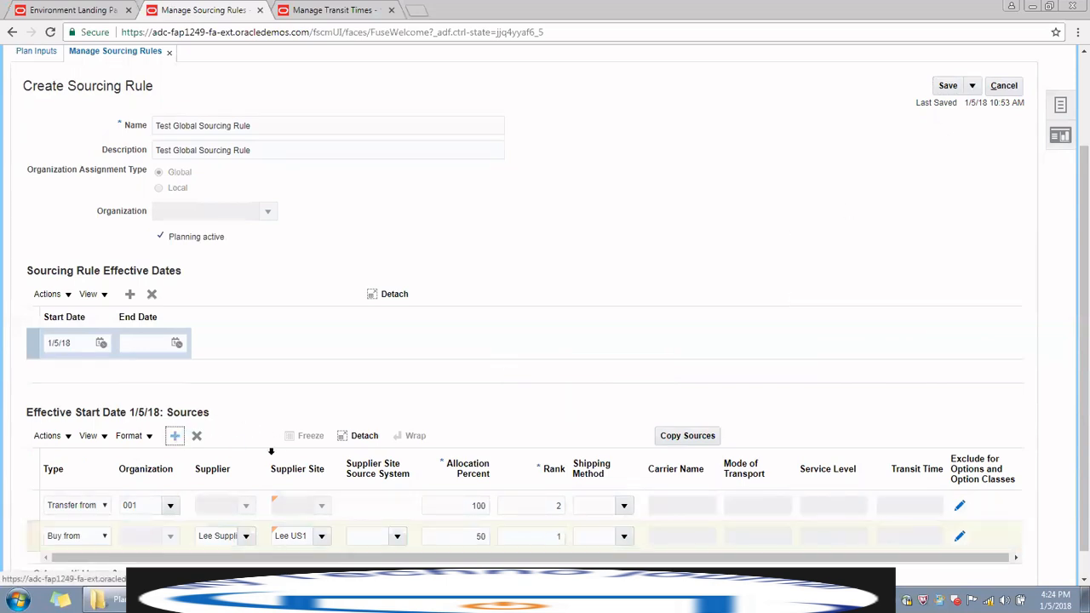
left_click(81, 508)
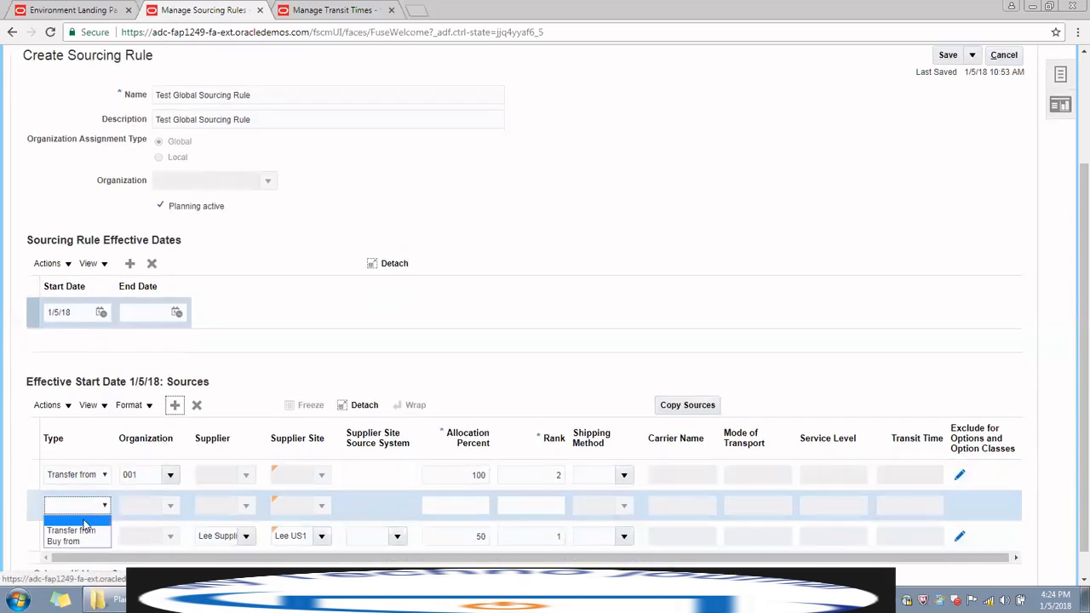
left_click(80, 540)
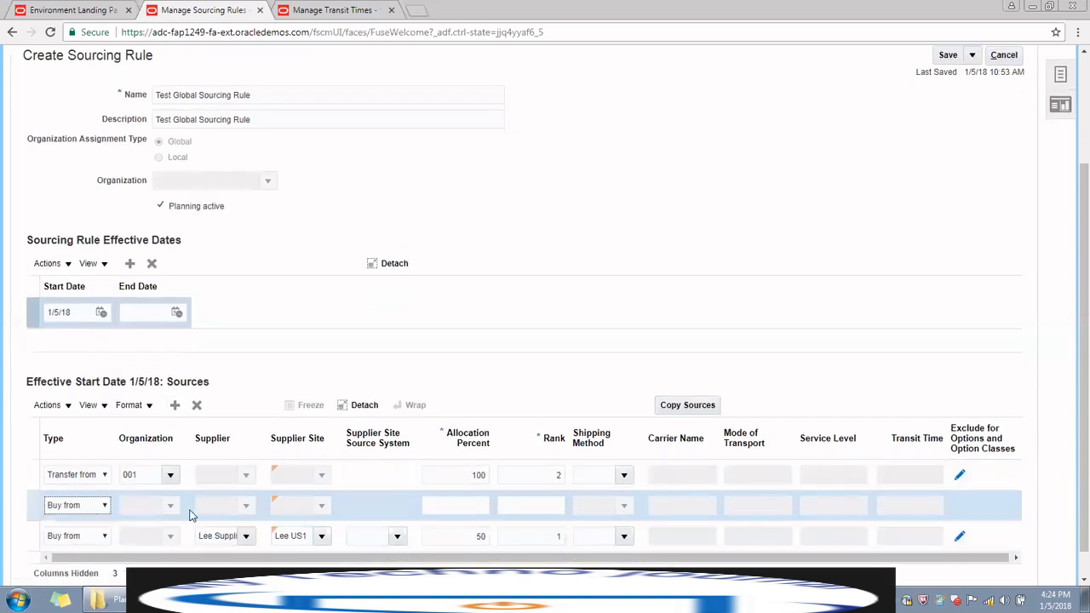
left_click(245, 506)
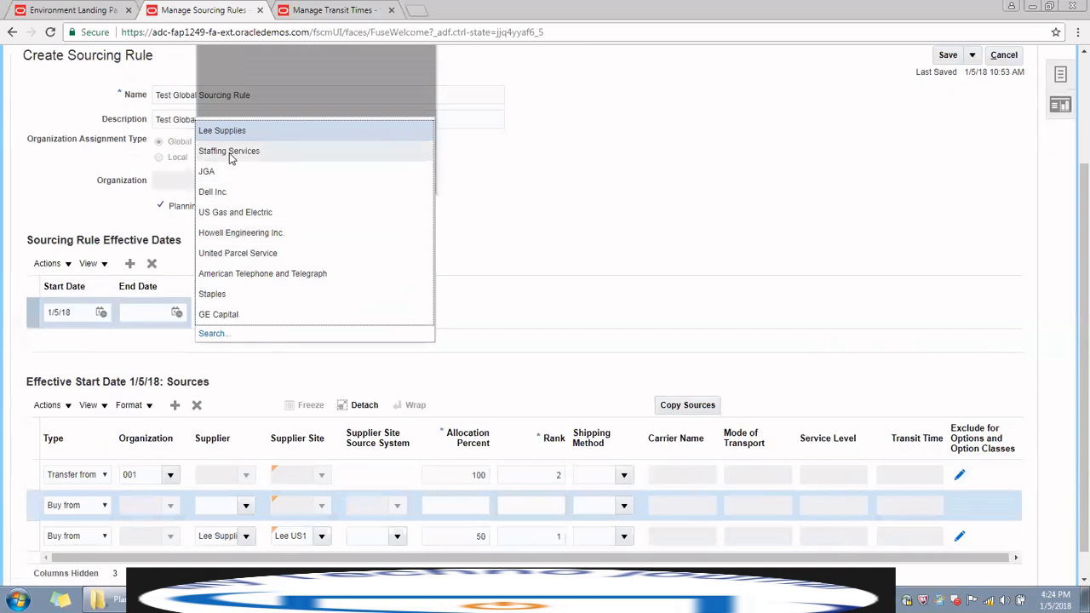
left_click(230, 153)
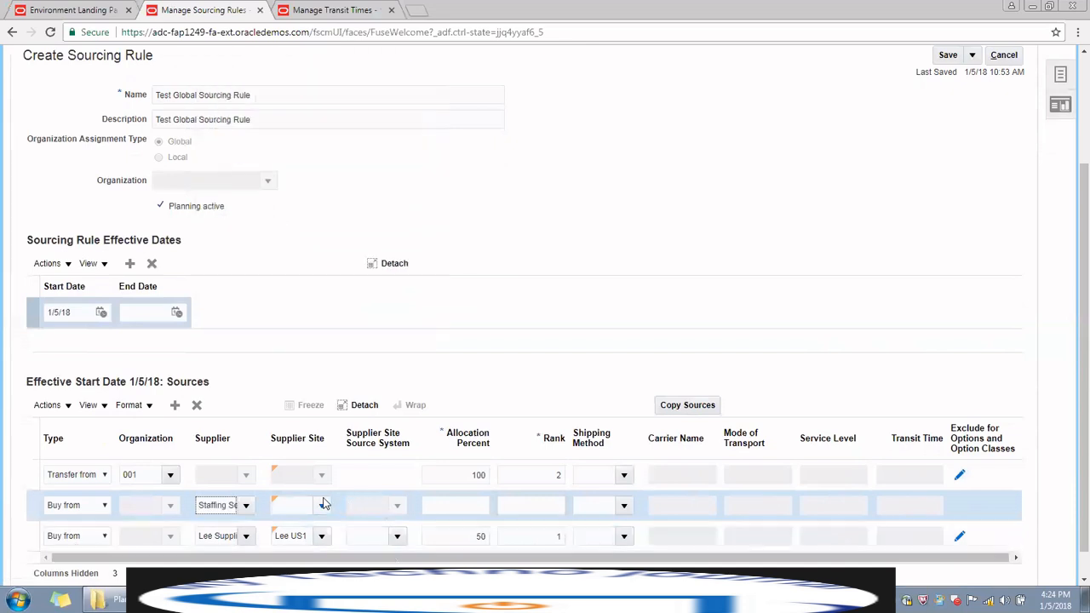
left_click(323, 505)
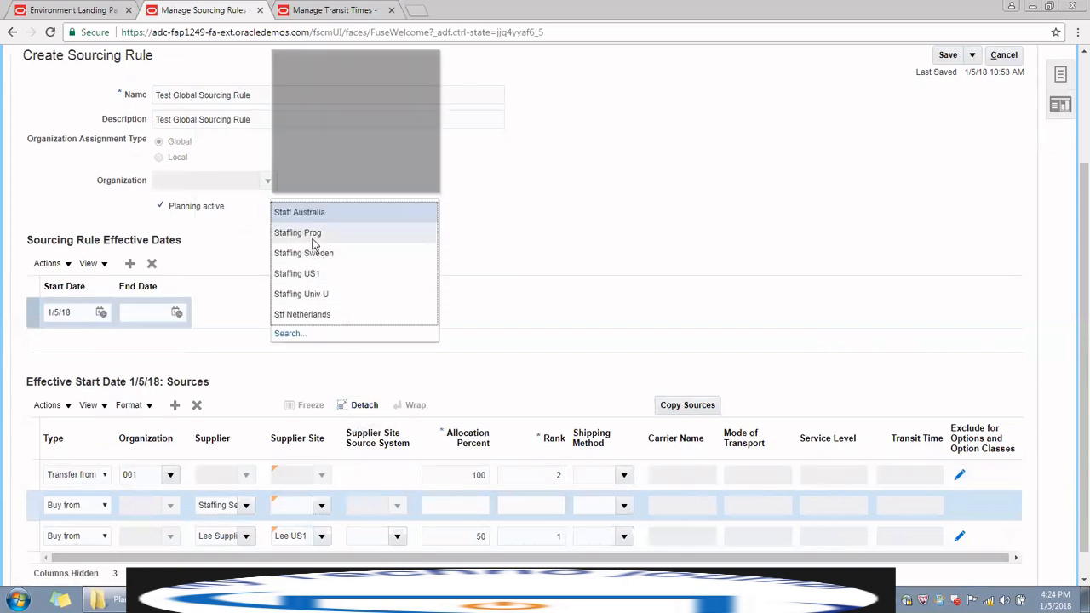
left_click(312, 241)
Give the Staffing Services source an allocation percent of 50 and rank 1, and save the sourcing rule.
left_click(461, 504)
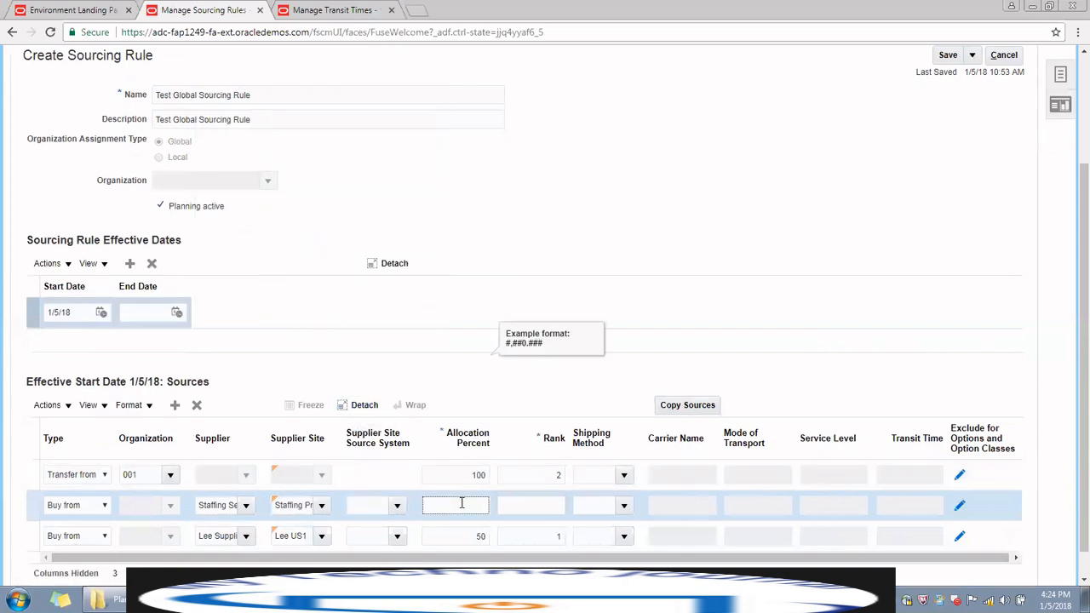
key("Tab")
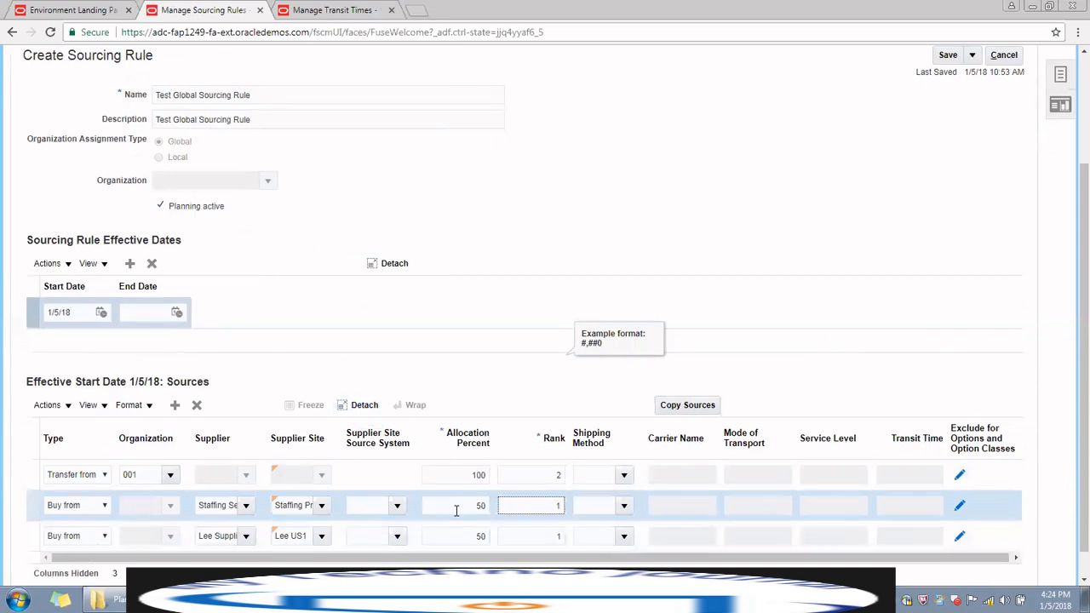
left_click(465, 538)
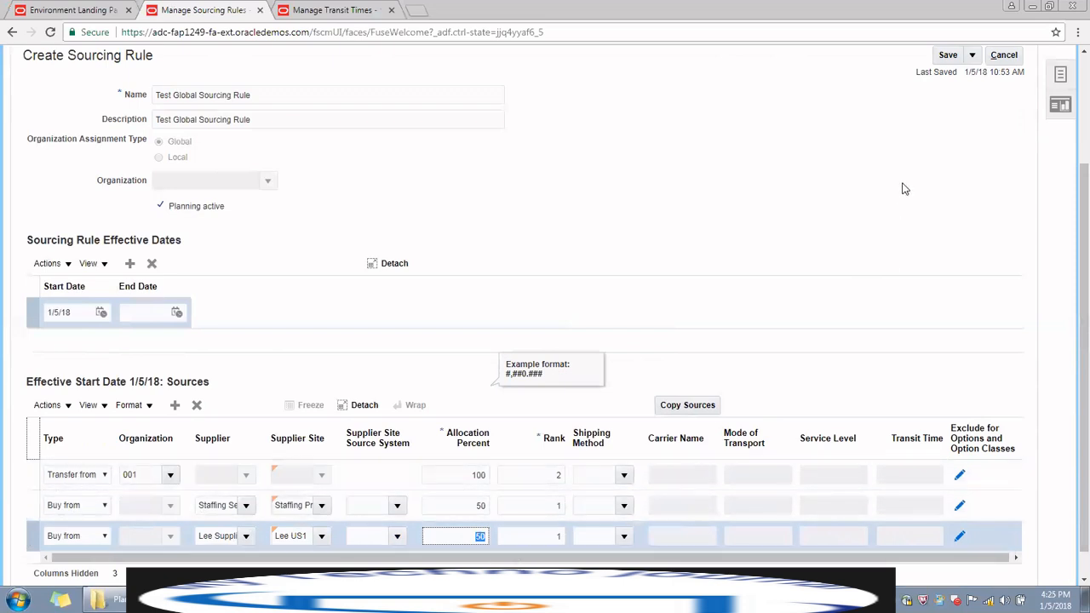
left_click(946, 55)
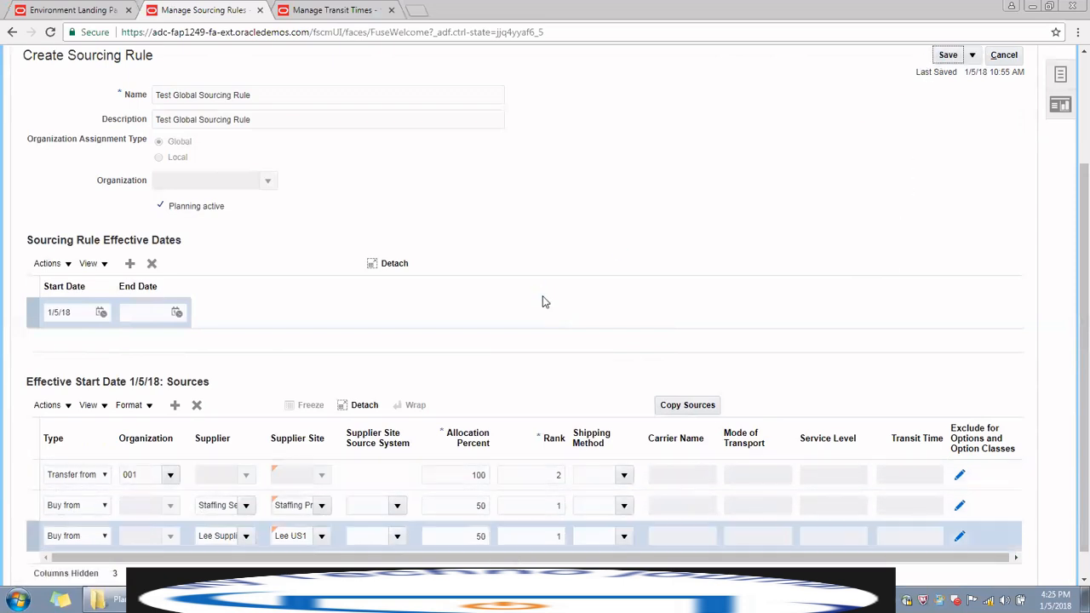
Save the global sourcing rule and start creating another one.
scroll(976, 177, "up", 2)
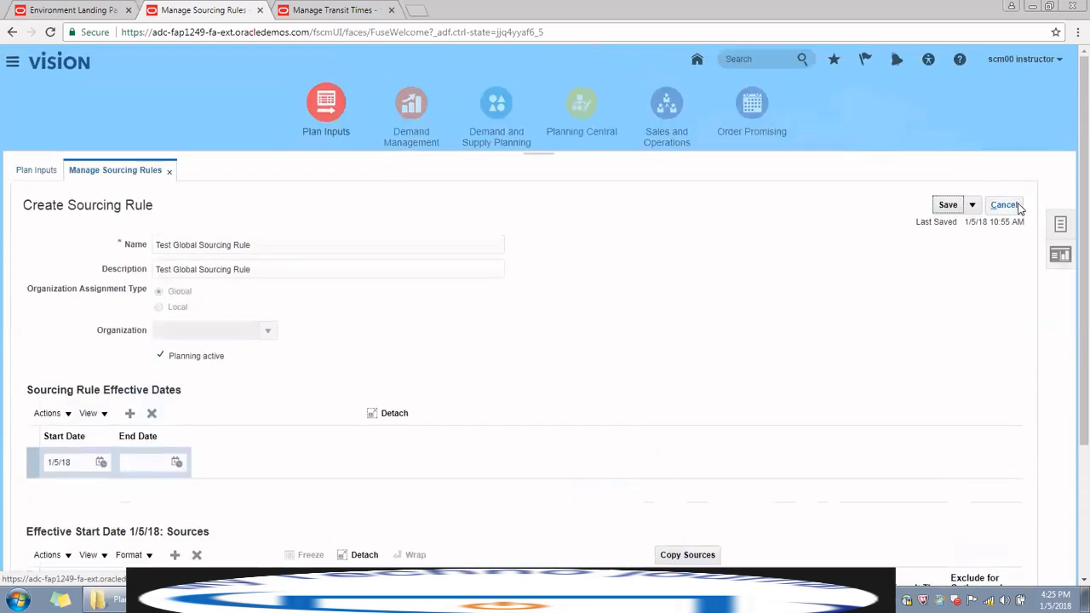
left_click(972, 206)
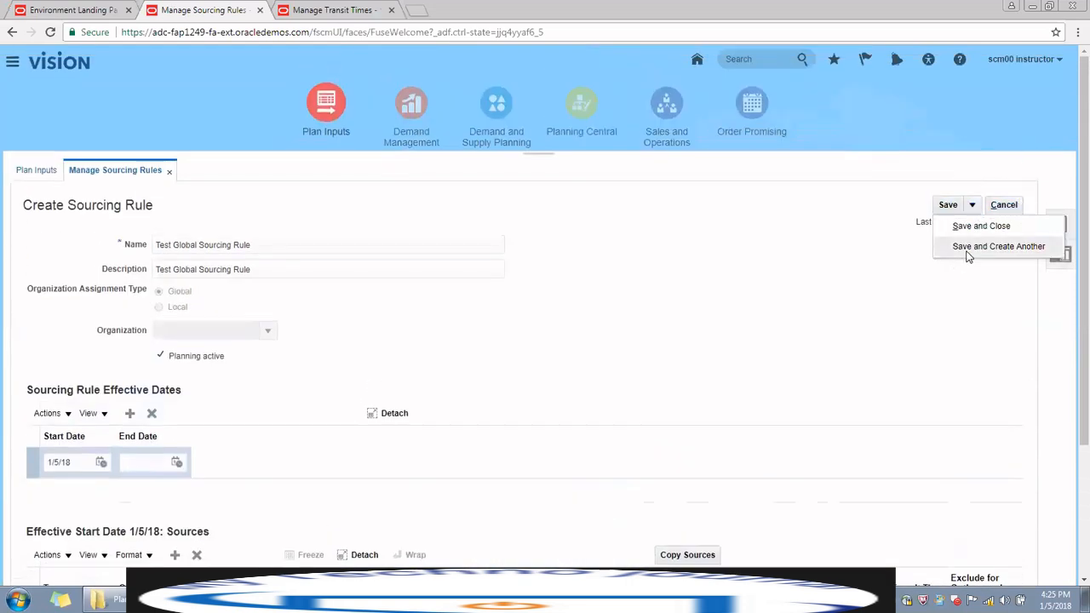
left_click(992, 247)
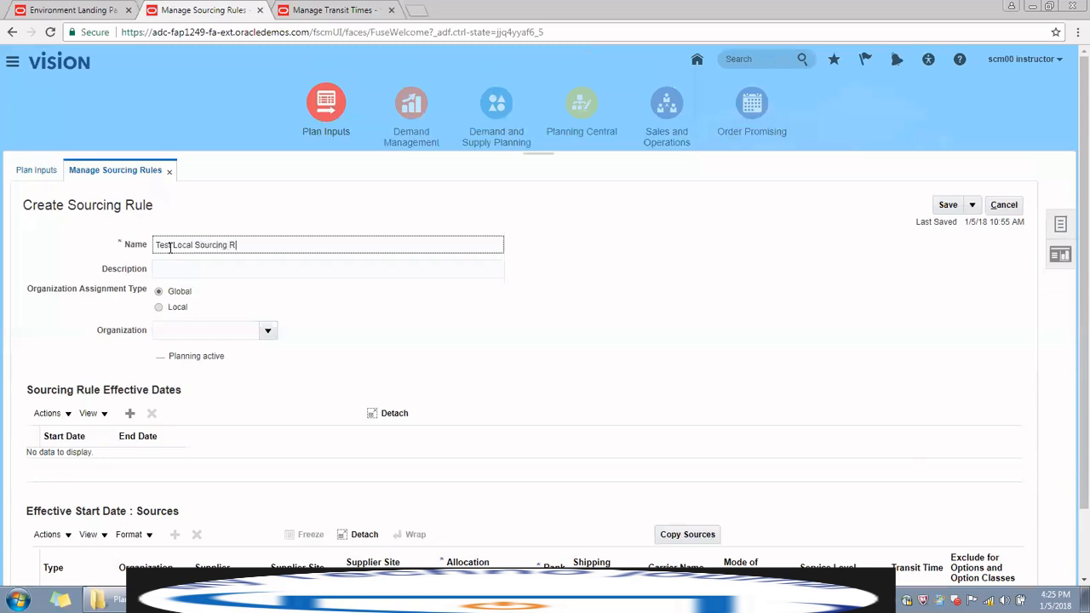
Enter Test Local Sourcing Rule as the new rule's name and description, and set its organization assignment type to Local.
triple_click(170, 247)
key("BackSpace")
key("ctrl+z")
key("ctrl+c")
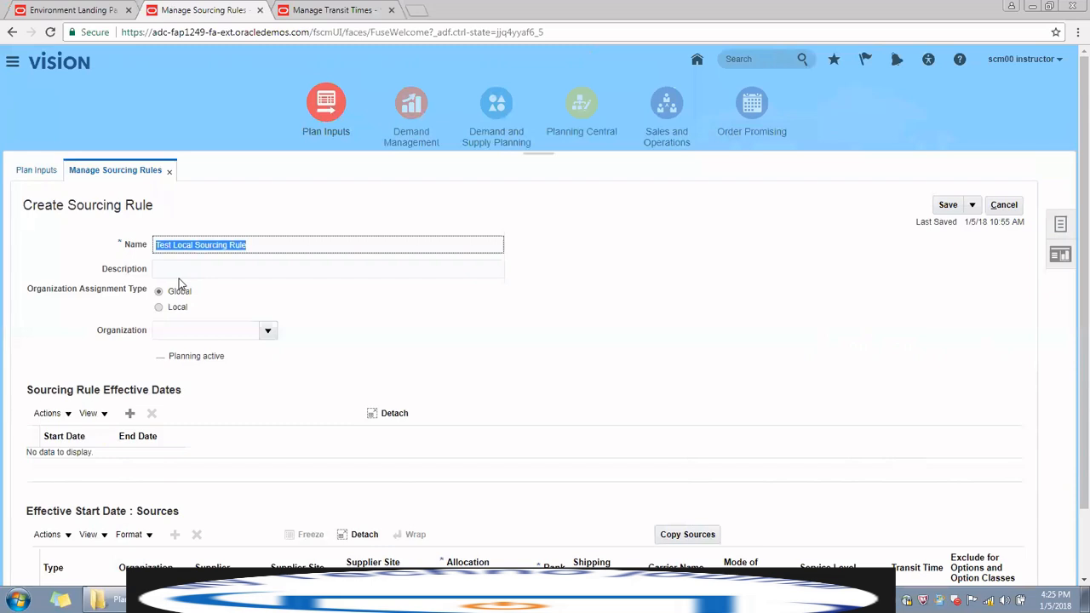
left_click(193, 271)
key("ctrl+v")
left_click(158, 307)
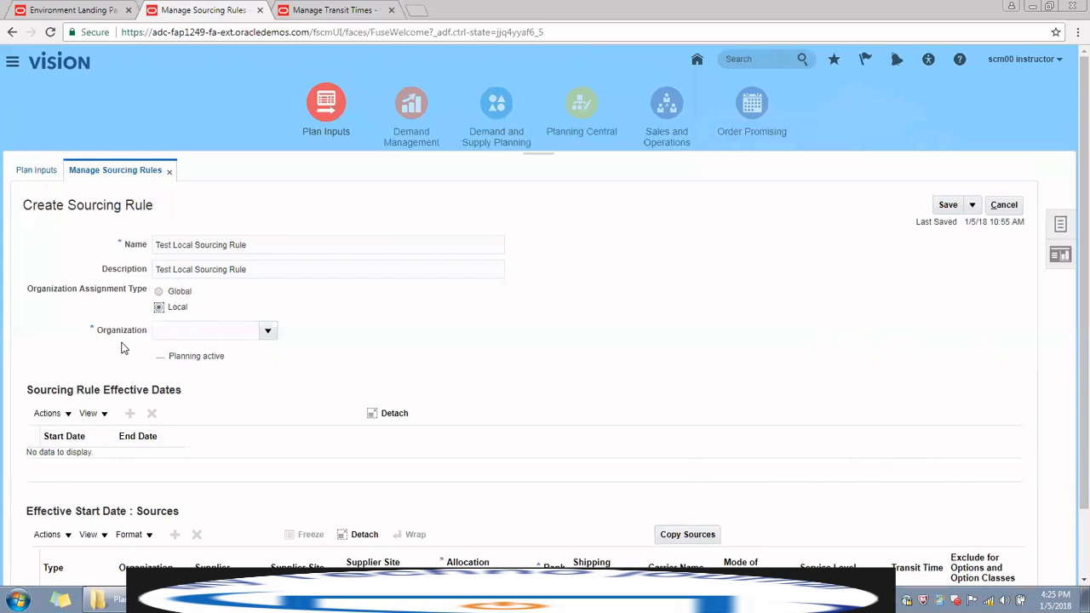
Assign the local sourcing rule to organization 001 (Seattle) and add an effective date row starting 1/5/18.
left_click(269, 333)
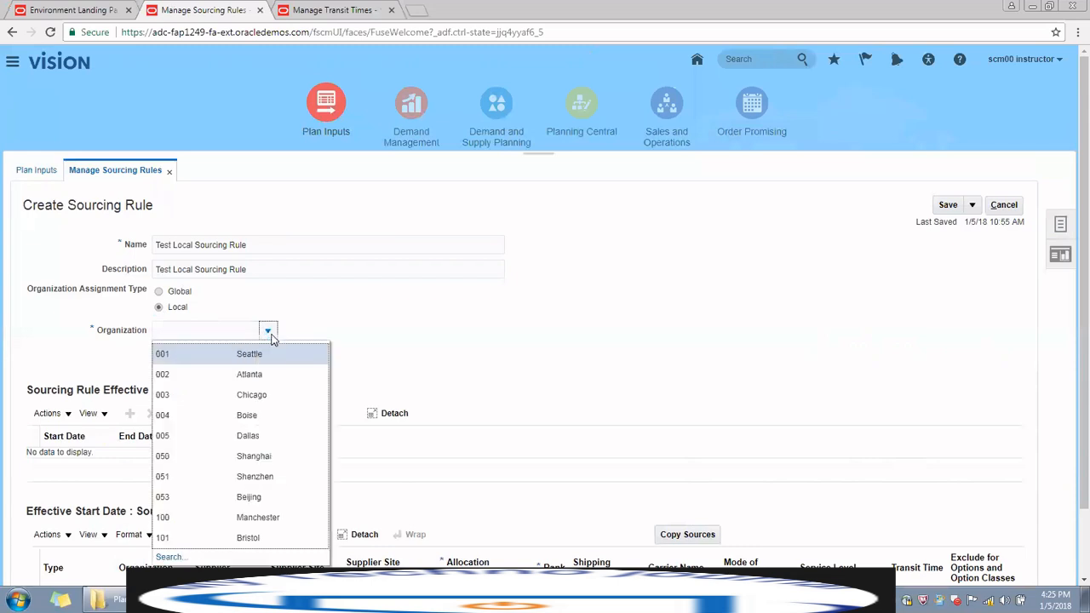
left_click(218, 360)
scroll(221, 373, "down", 2)
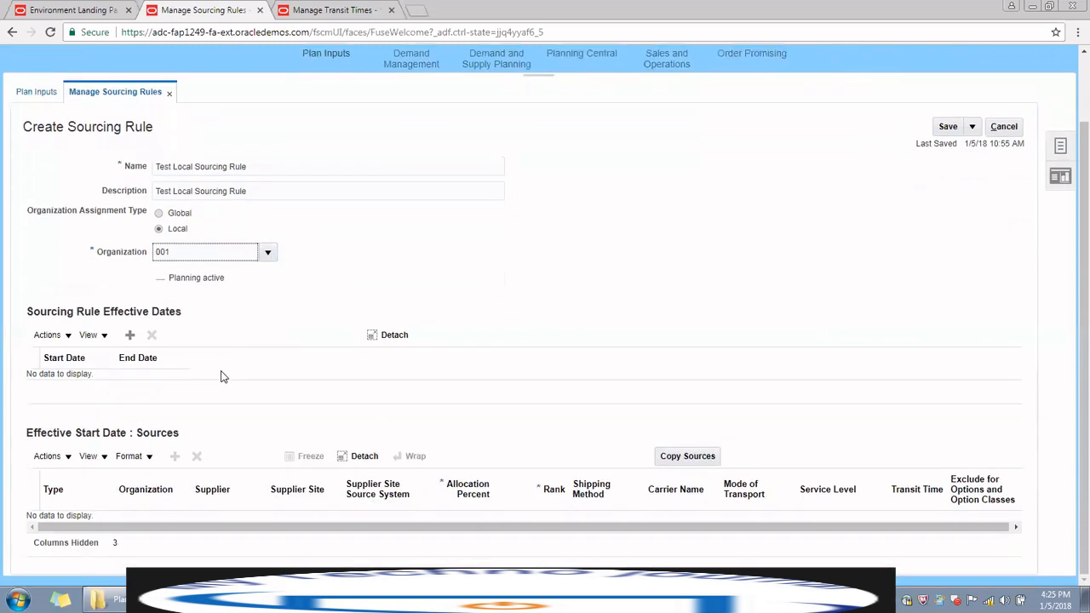
left_click(129, 335)
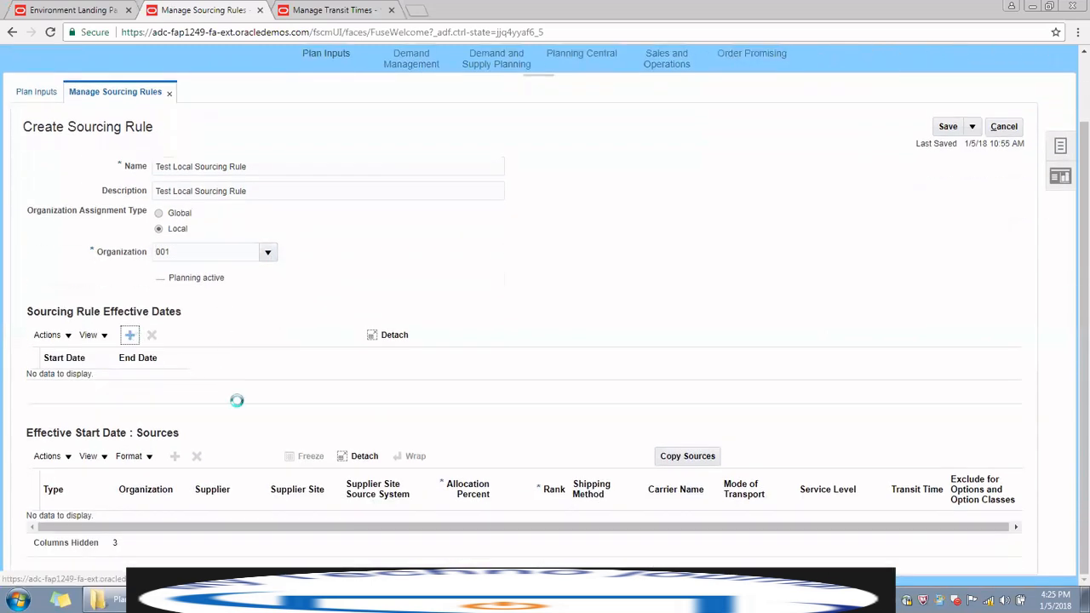
scroll(247, 406, "down", 1)
Add a Make at source to the rule with an allocation percent of 100 and rank 1.
left_click(174, 476)
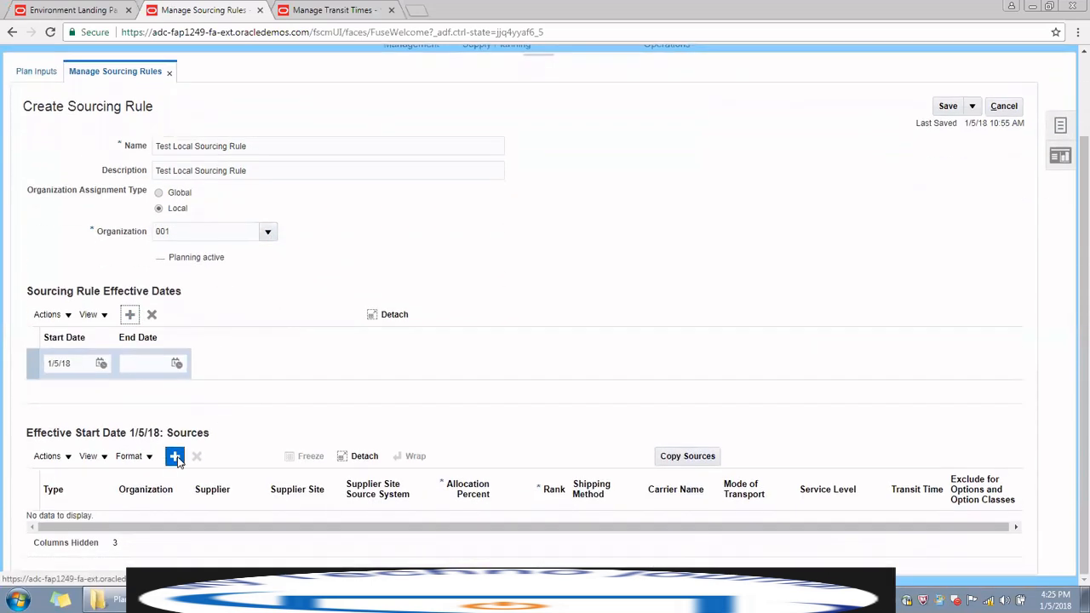
scroll(134, 544, "down", 1)
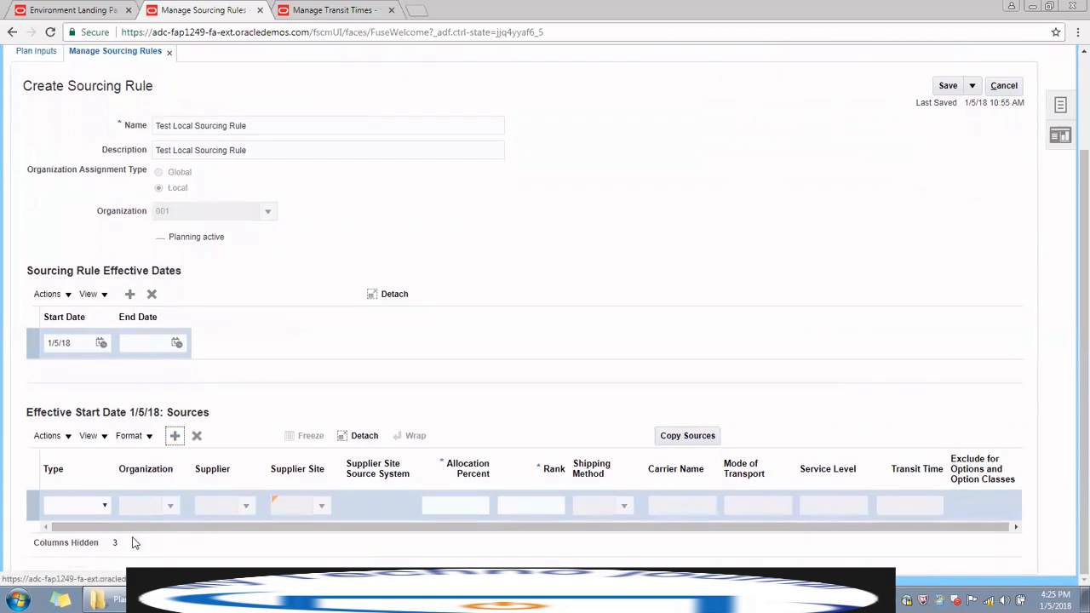
left_click(105, 506)
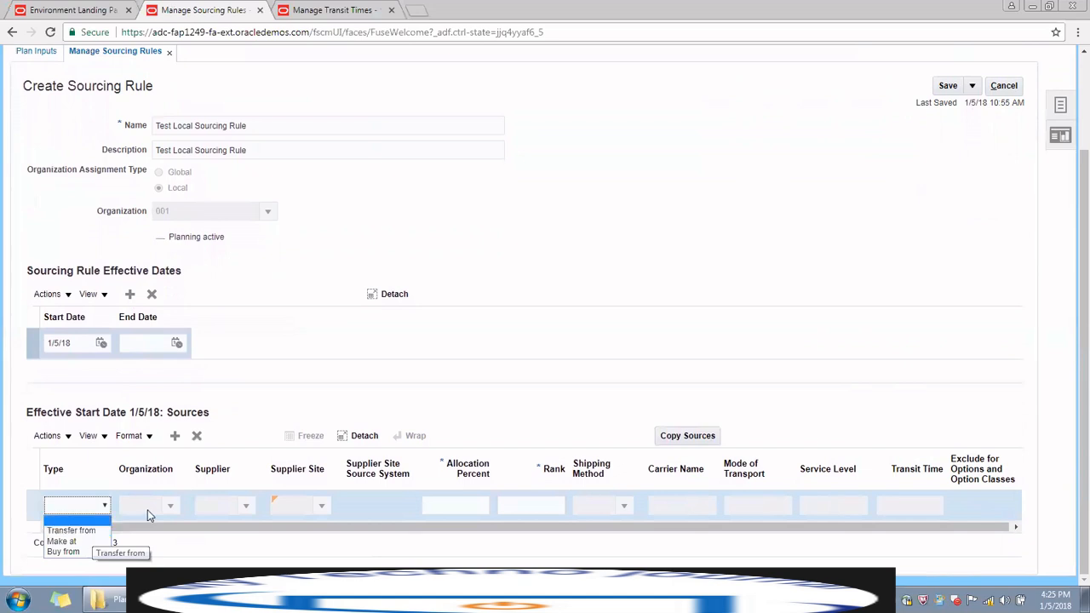
left_click(77, 544)
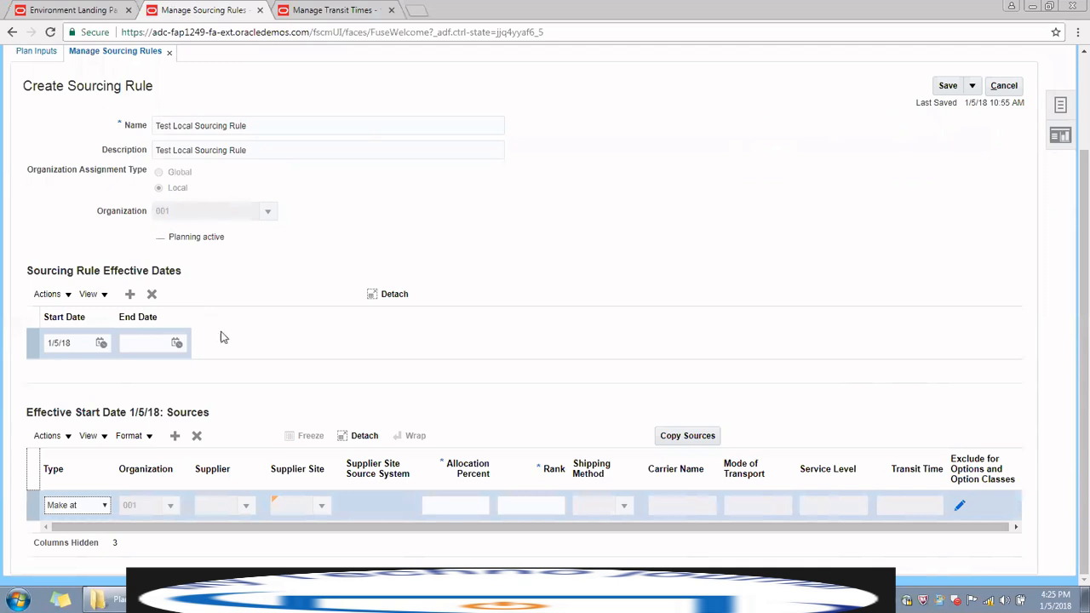
left_click(433, 505)
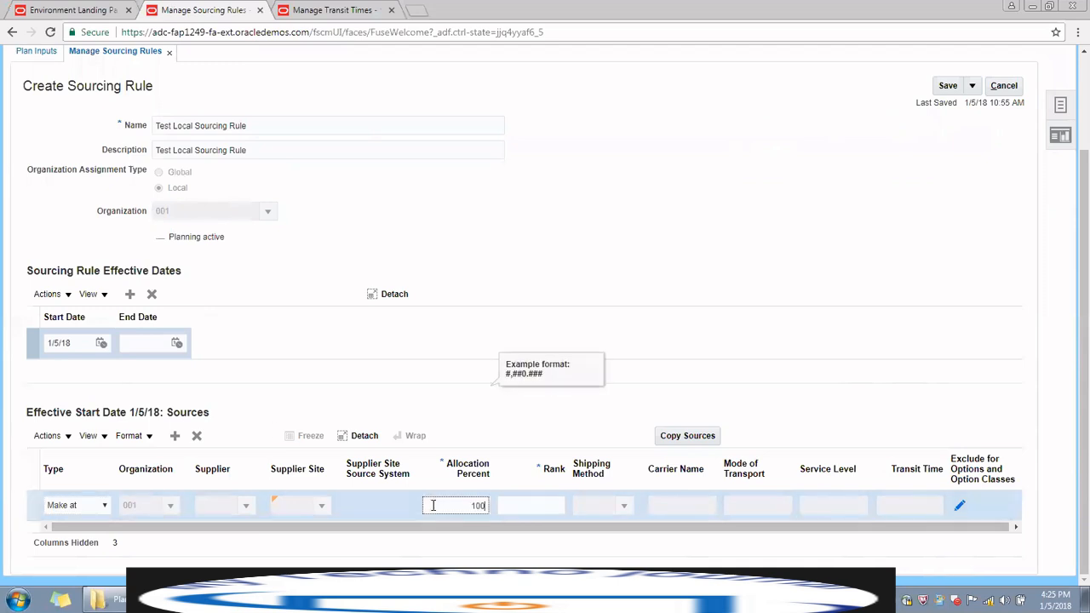
key("Tab")
type("1")
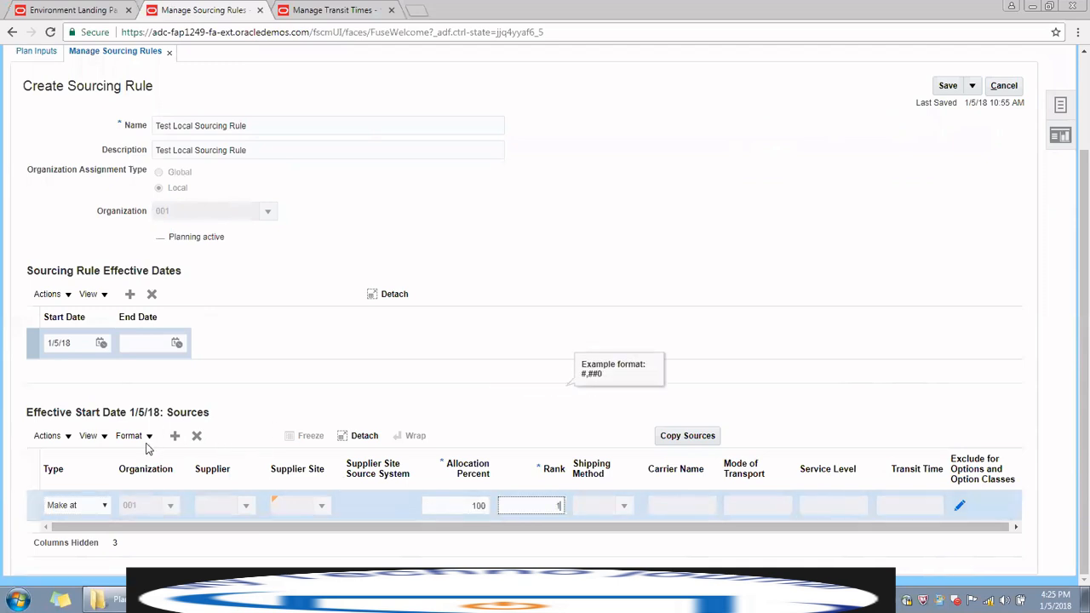
Add a second source row, trying the type Buy from before switching it to Transfer from.
left_click(174, 436)
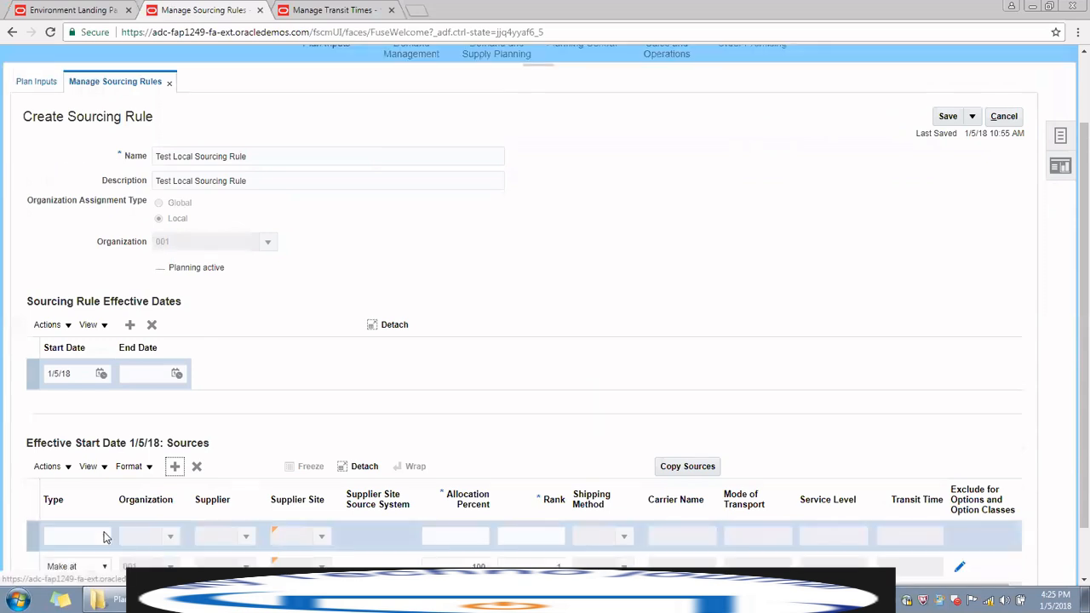
left_click(105, 538)
left_click(105, 474)
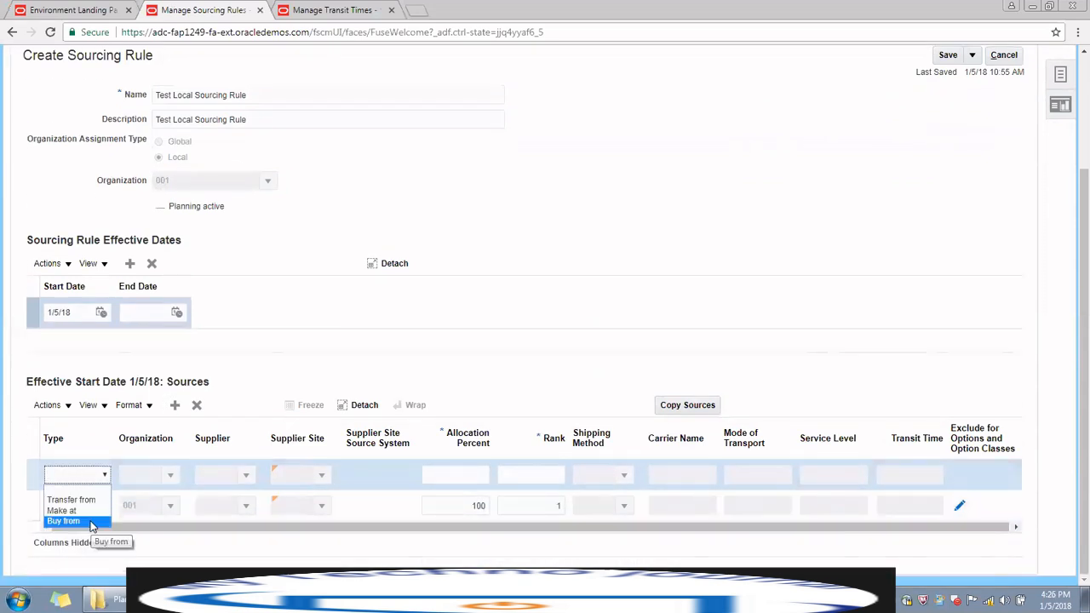
left_click(92, 521)
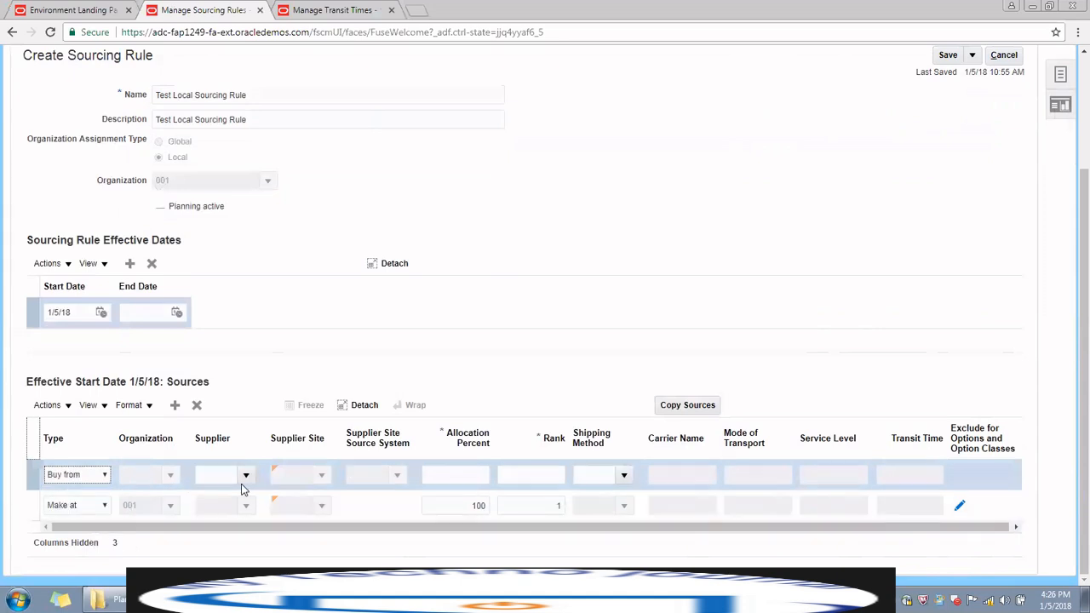
left_click(89, 478)
left_click(81, 491)
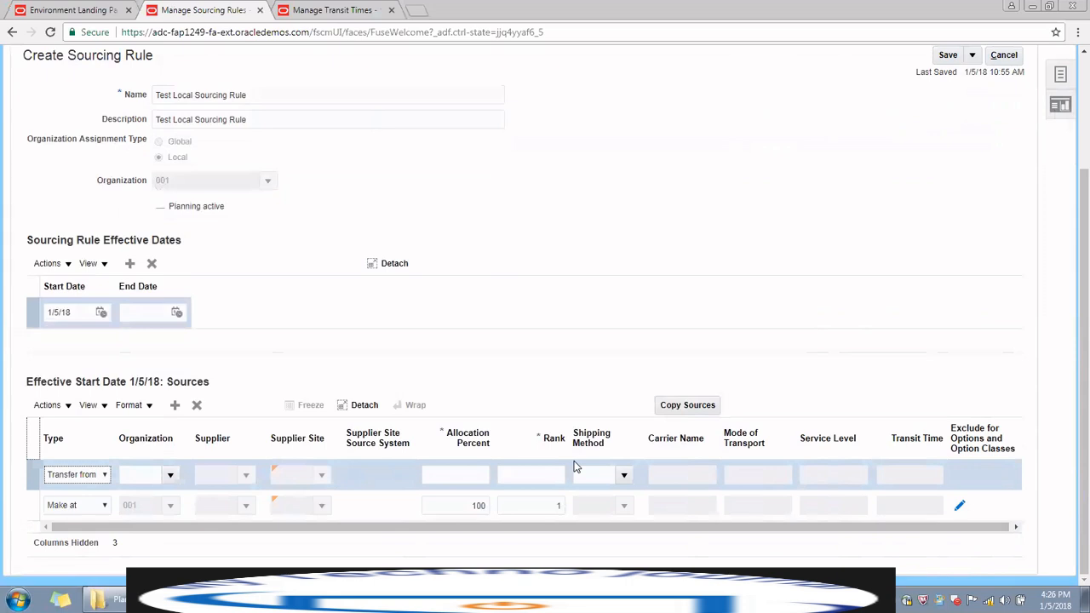
View the excluded options and option classes of the Make at source and close the dialog without changes.
left_click(961, 505)
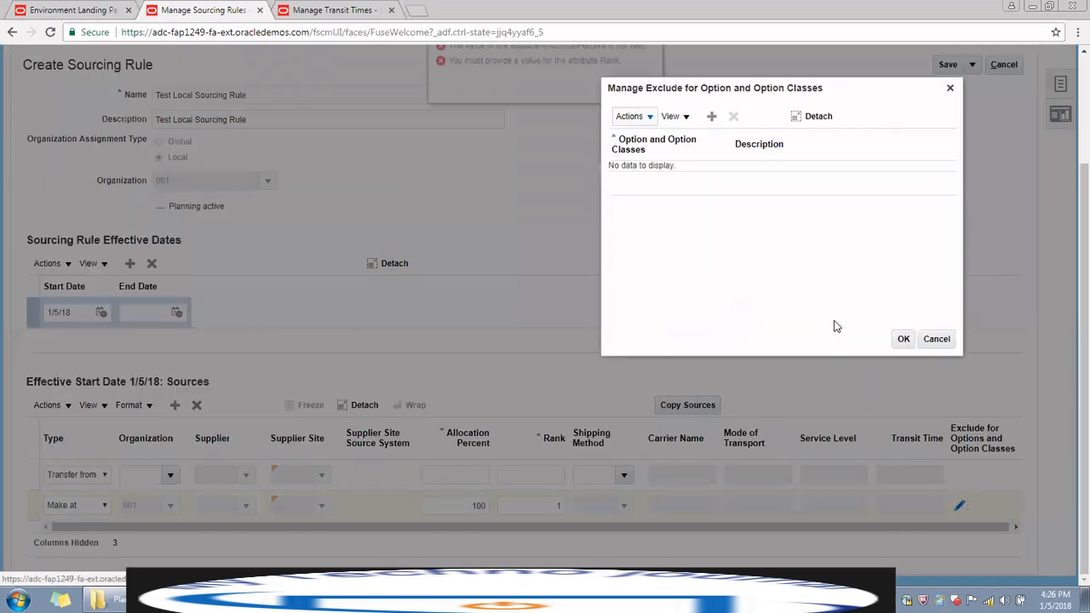
left_click(937, 341)
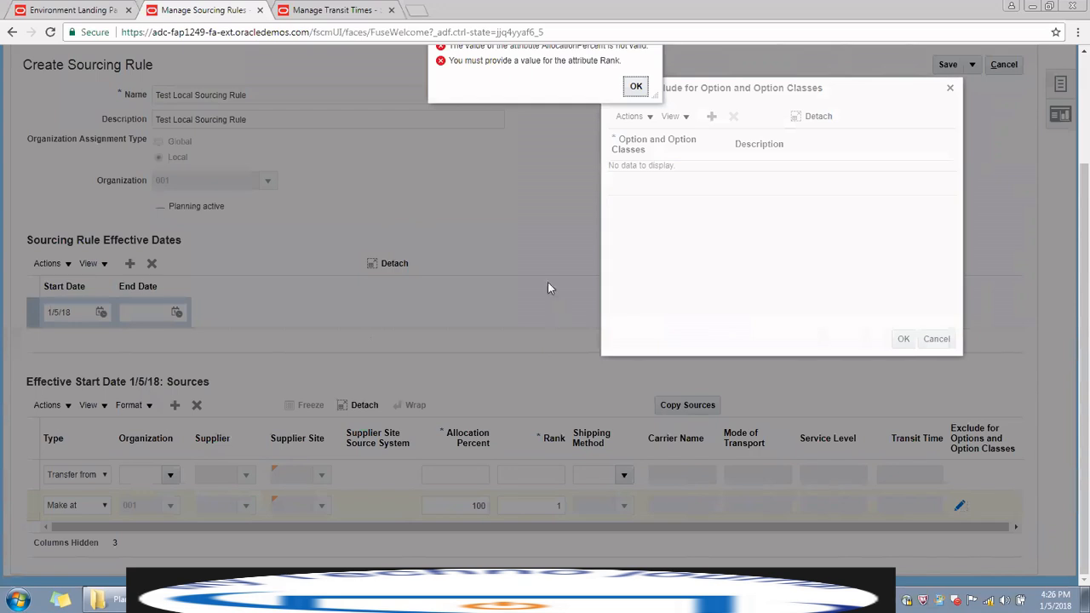
left_click(636, 86)
left_click(951, 88)
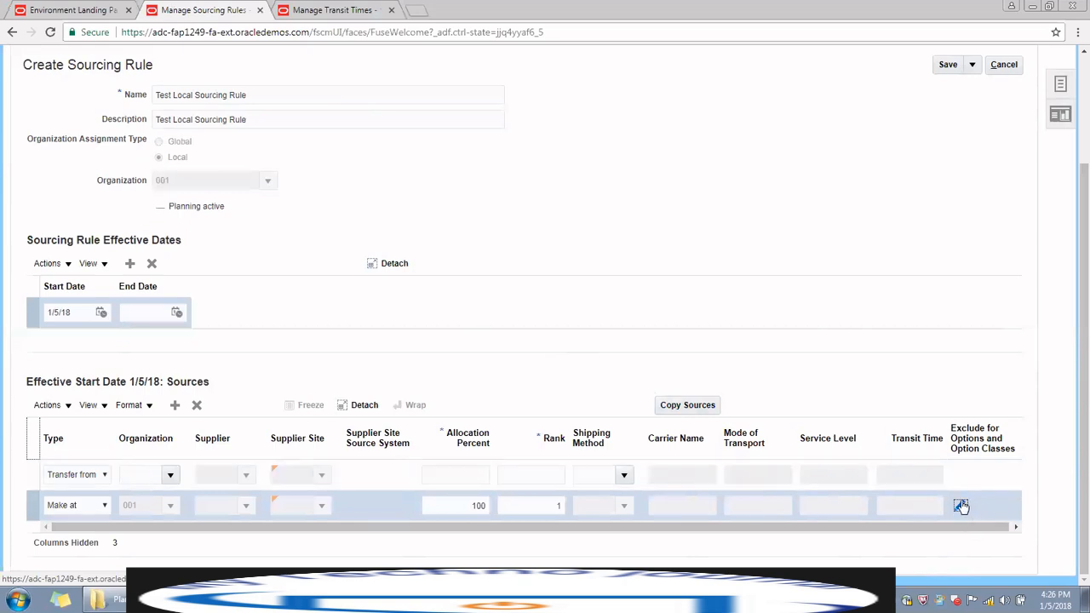
Delete the incomplete Transfer from source row from the local sourcing rule.
left_click(945, 69)
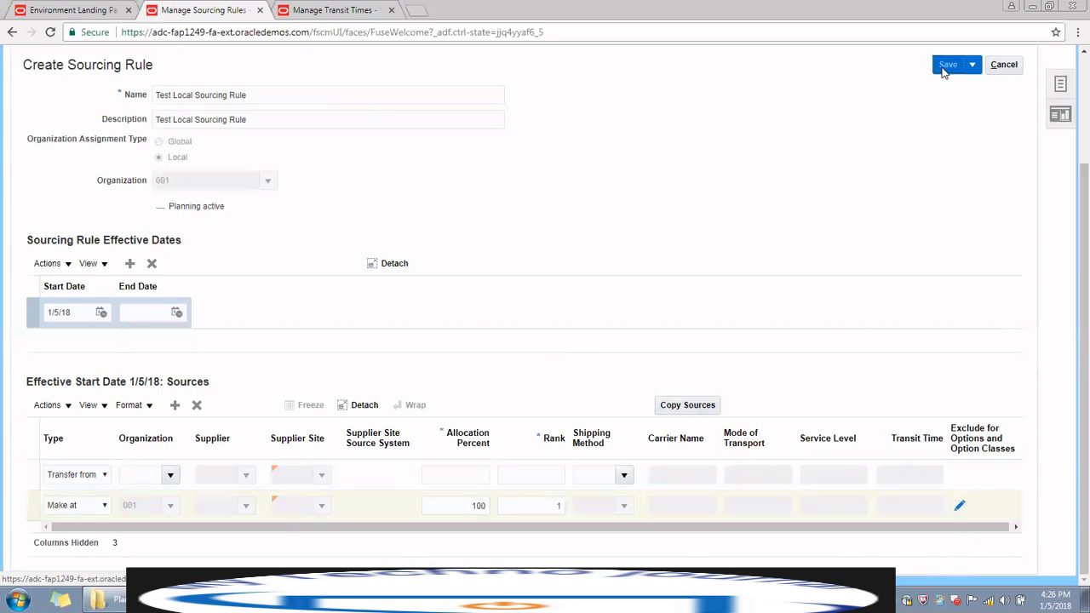
left_click(582, 476)
left_click(195, 406)
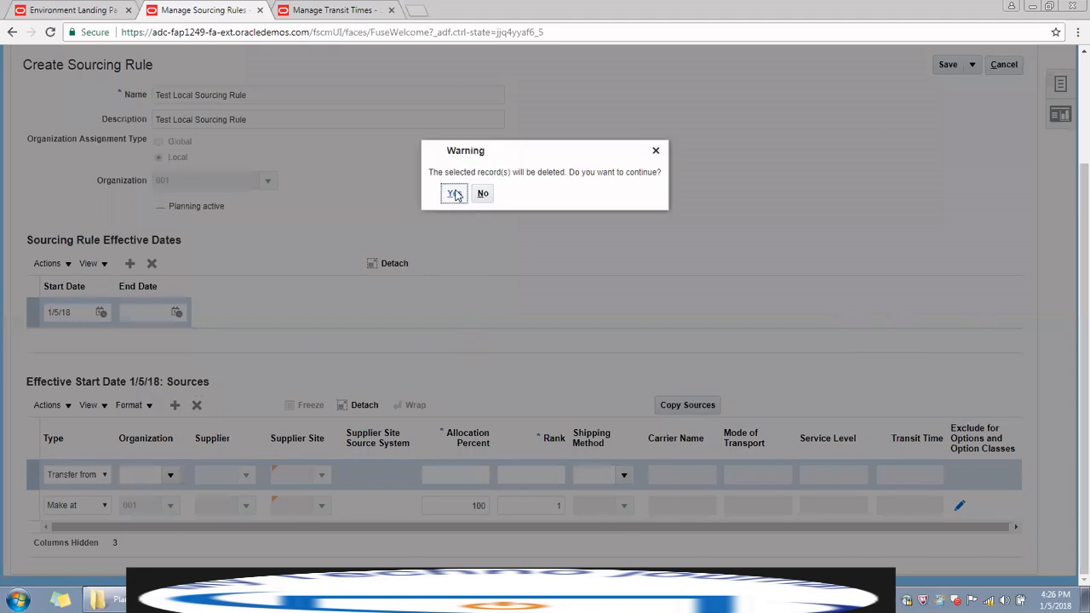
key("Return")
Save Test Local Sourcing Rule and return to the sourcing rules overview.
left_click(943, 97)
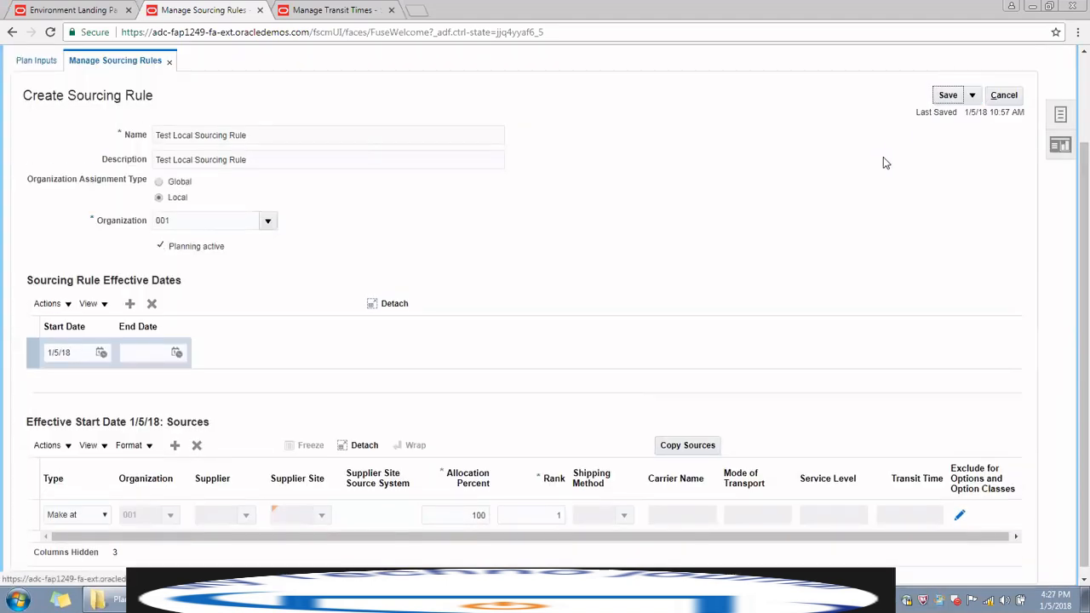
left_click(945, 97)
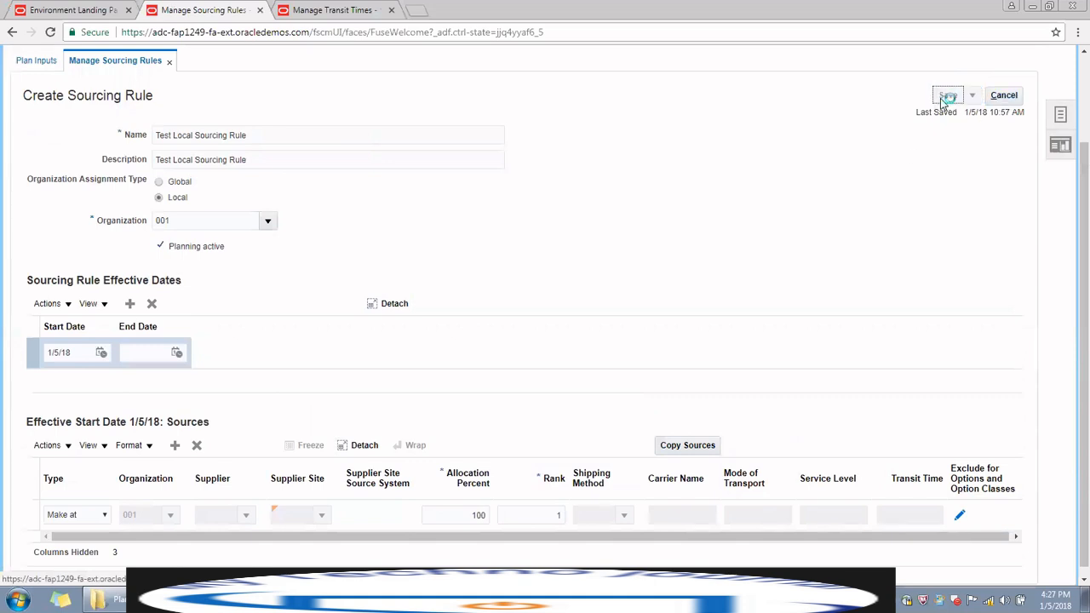
left_click(993, 97)
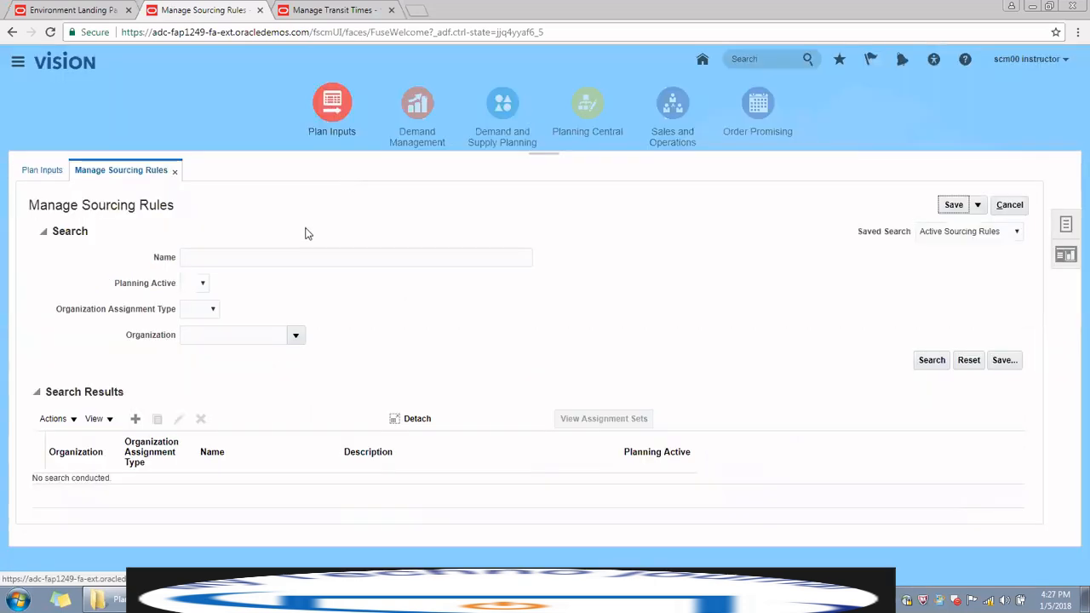
Search for all active sourcing rules and look through the results for the new global and local test rules.
left_click(922, 365)
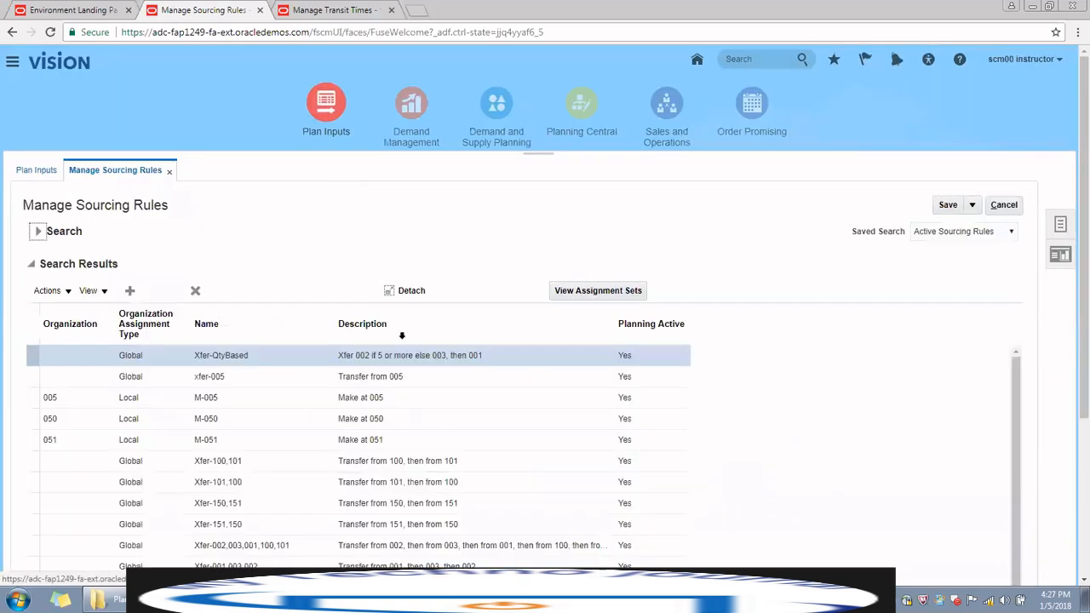
scroll(400, 335, "down", 5)
scroll(399, 335, "down", 8)
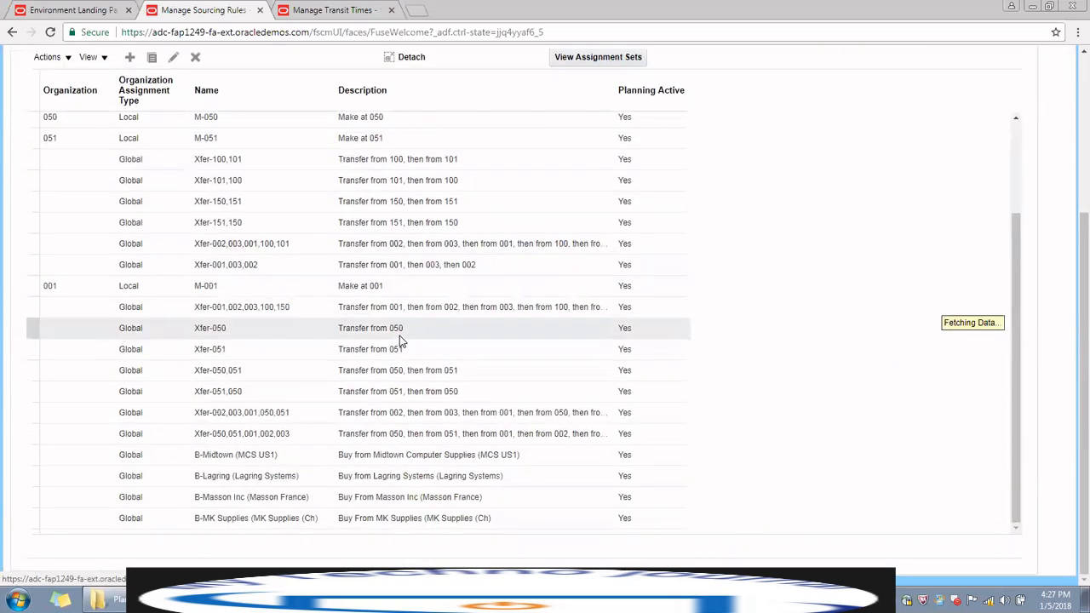
scroll(394, 436, "down", 10)
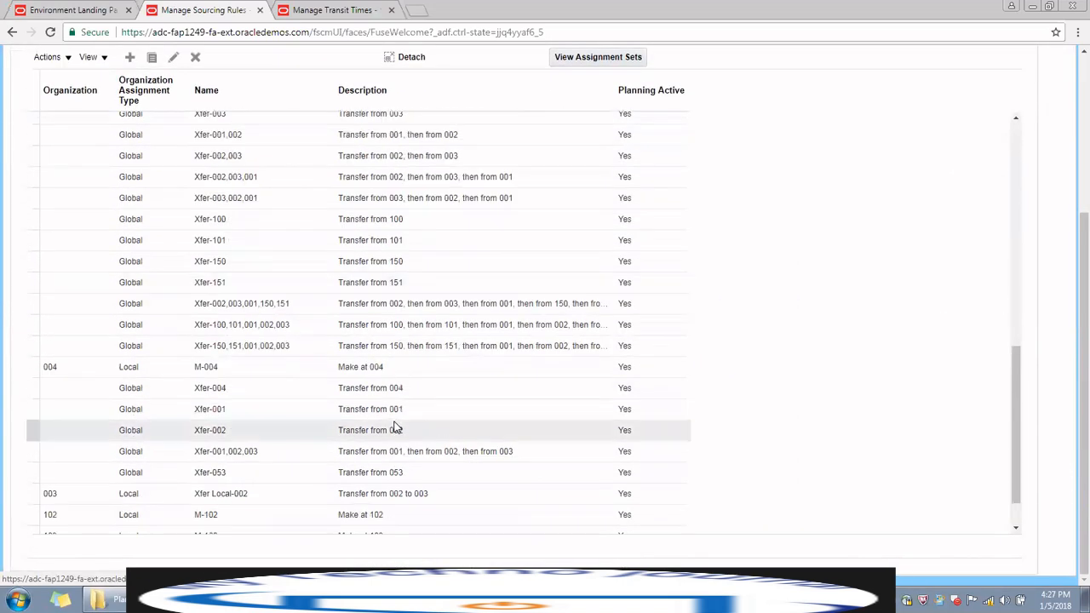
scroll(395, 426, "up", 15)
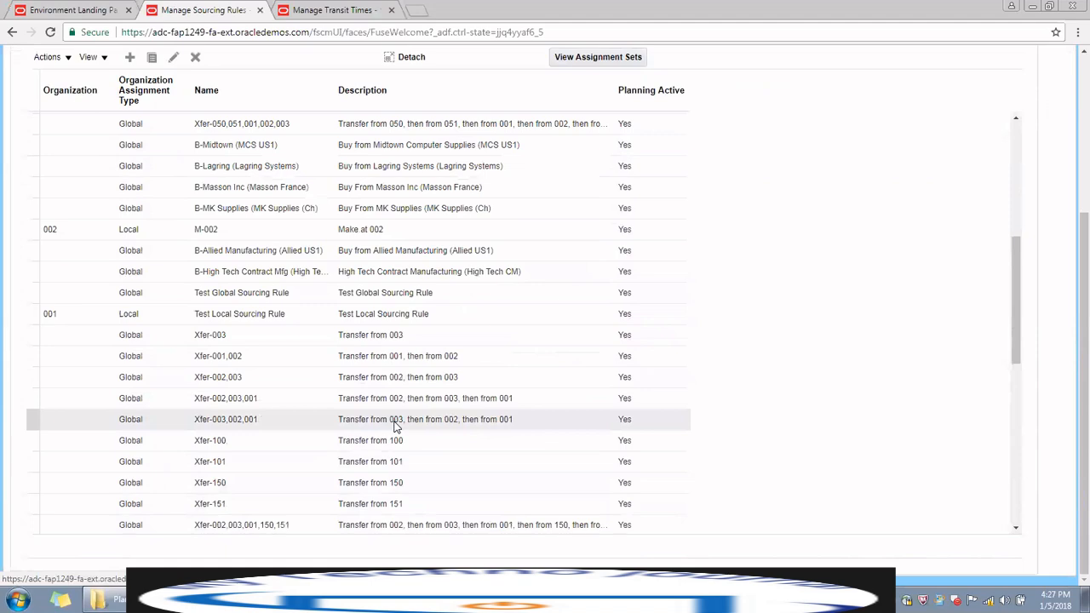
scroll(395, 426, "up", 3)
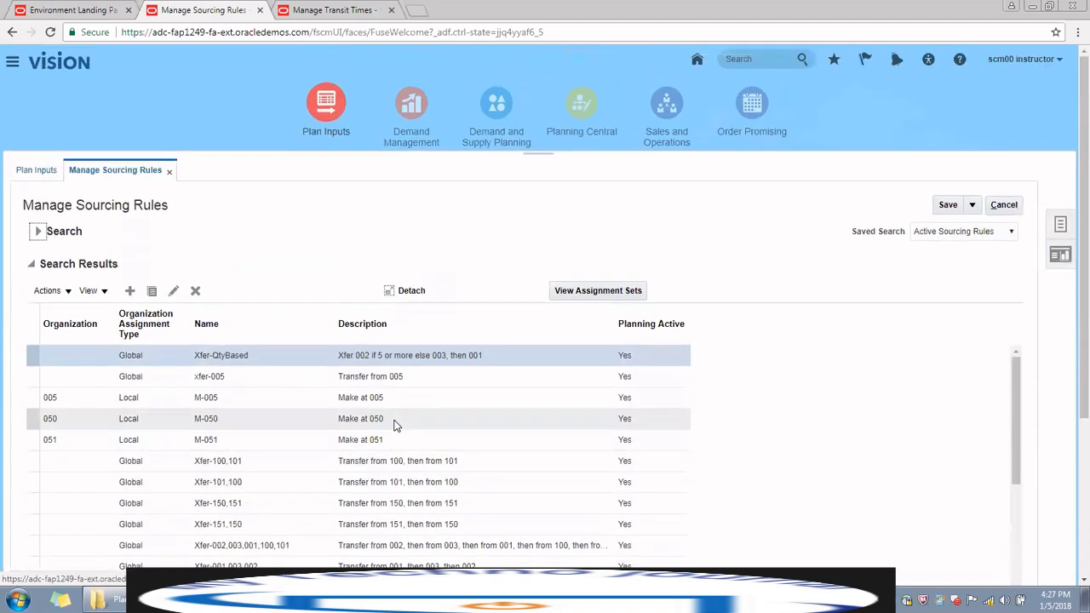
Open the Manage Bills of Distribution task and start creating a new bill of distribution.
left_click(1061, 225)
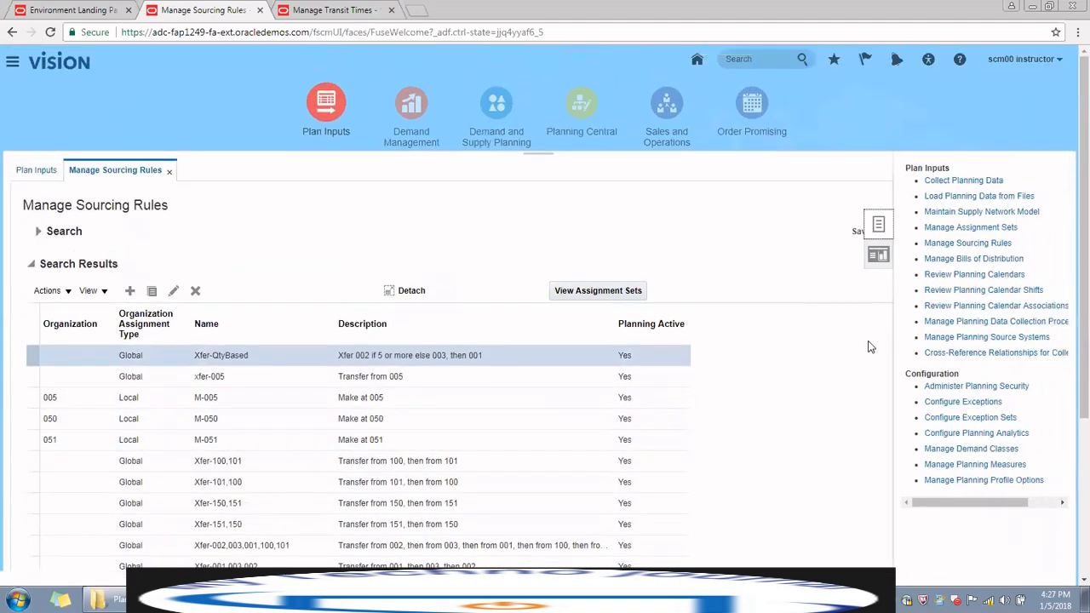
left_click(963, 259)
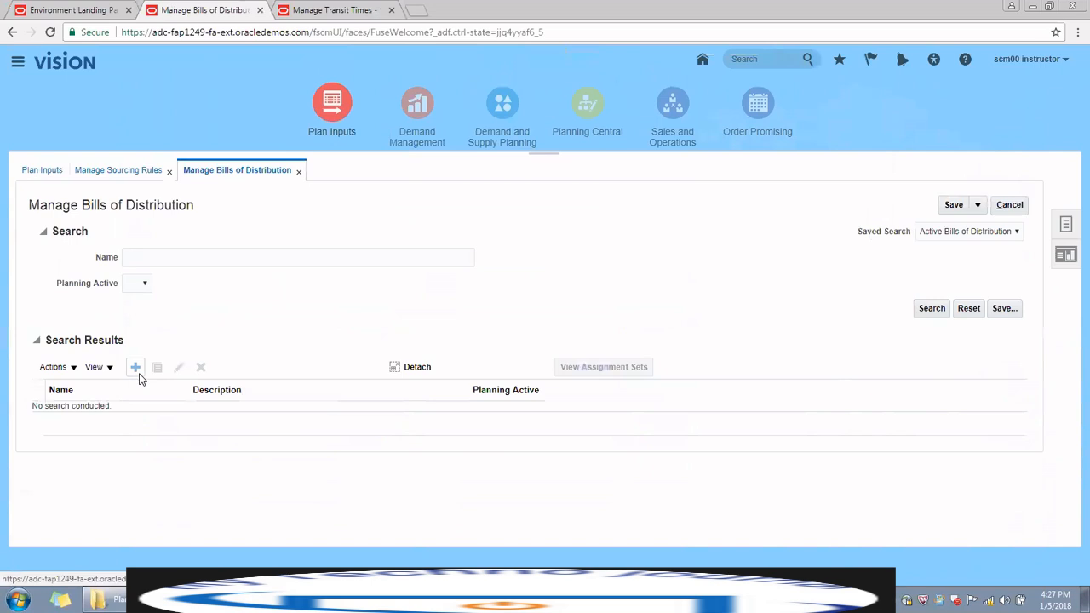
left_click(929, 310)
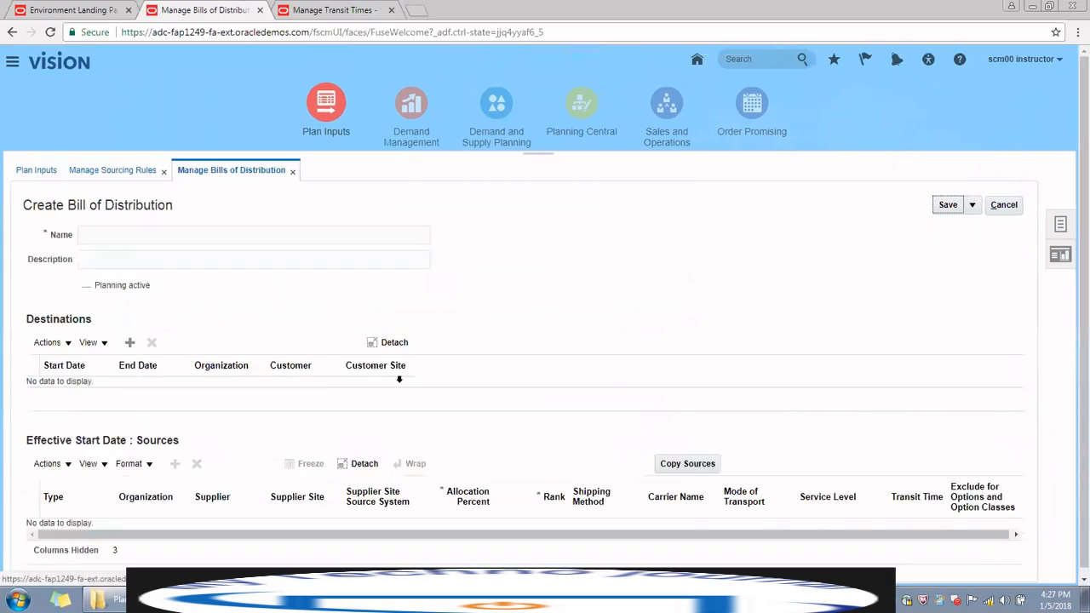
Switch to the PowerPoint lesson and review the Sourcing Rules and Assignment Sets slides as a slide show.
key("alt+Tab")
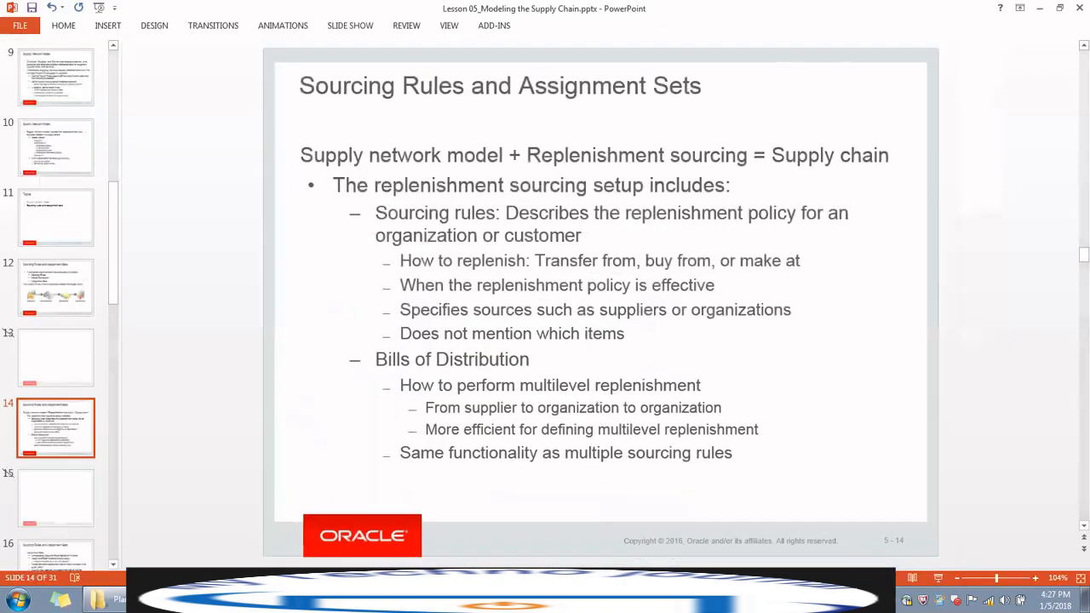
left_click(937, 579)
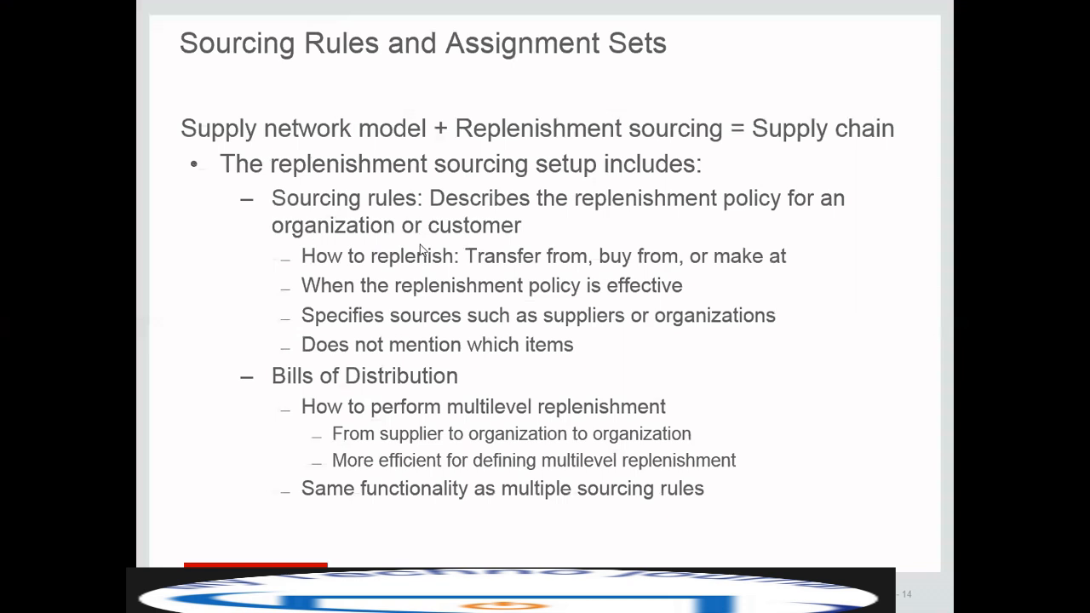
left_click(466, 261)
left_click(467, 261)
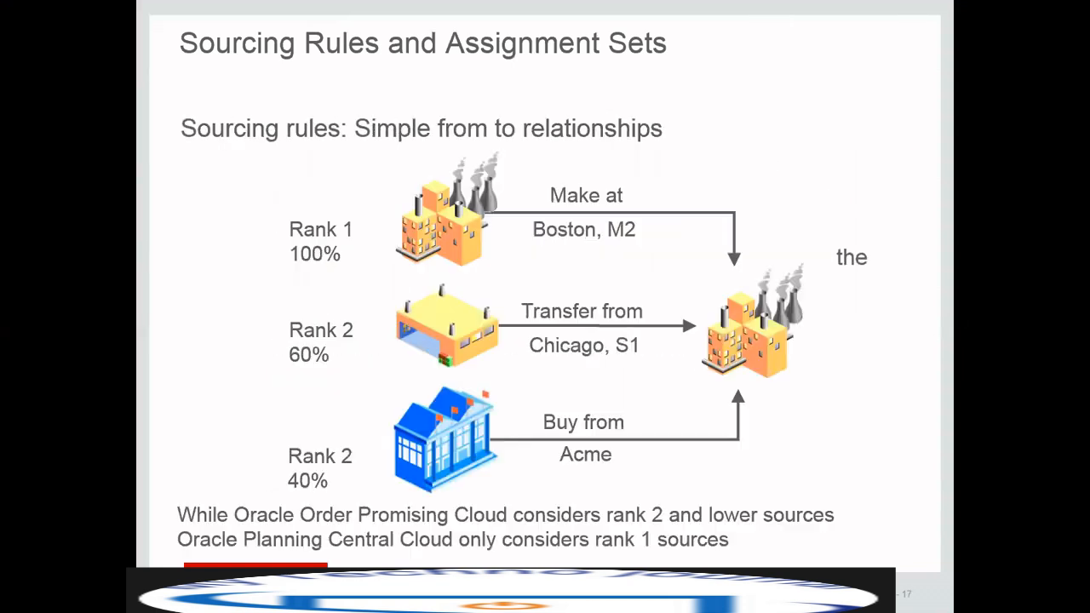
key("Left")
key("Left")
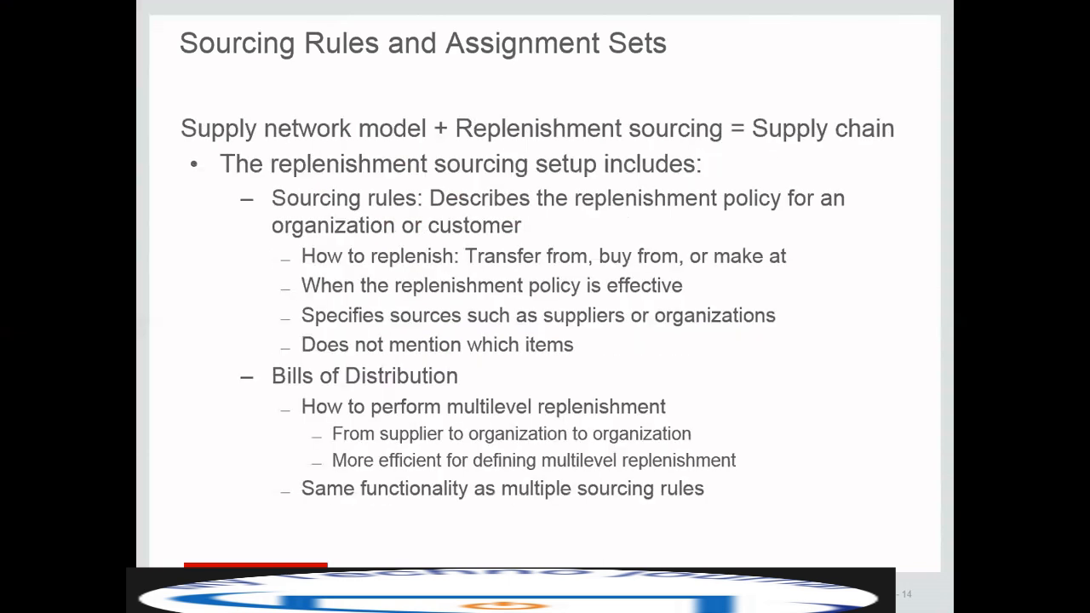
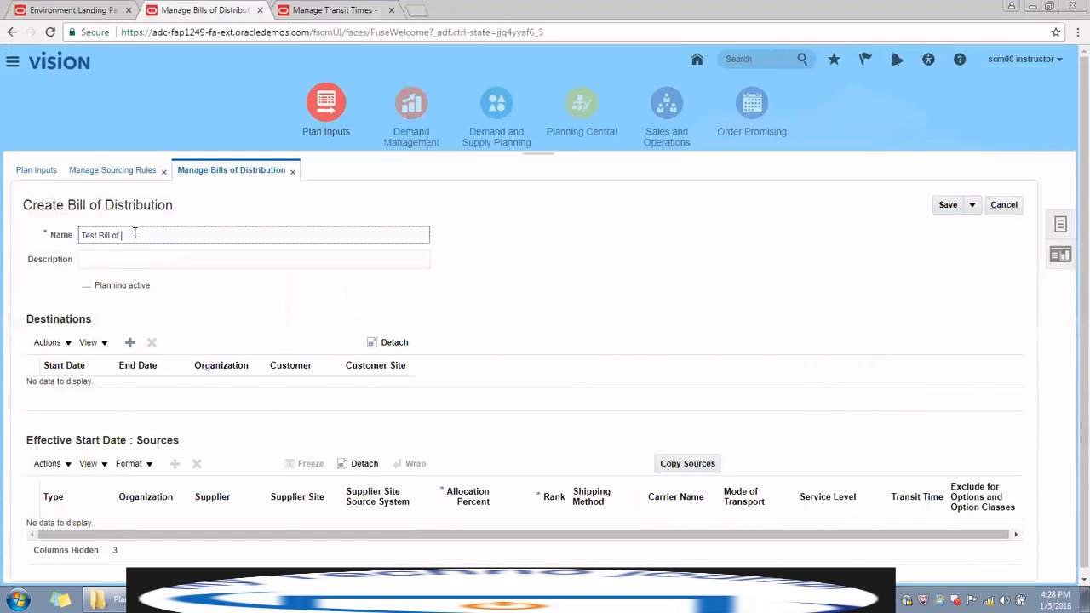
Name the new bill of distribution "Test Bill of Distribution" and use the same text as its description.
type("Distribution")
triple_click(95, 234)
key("ctrl+c")
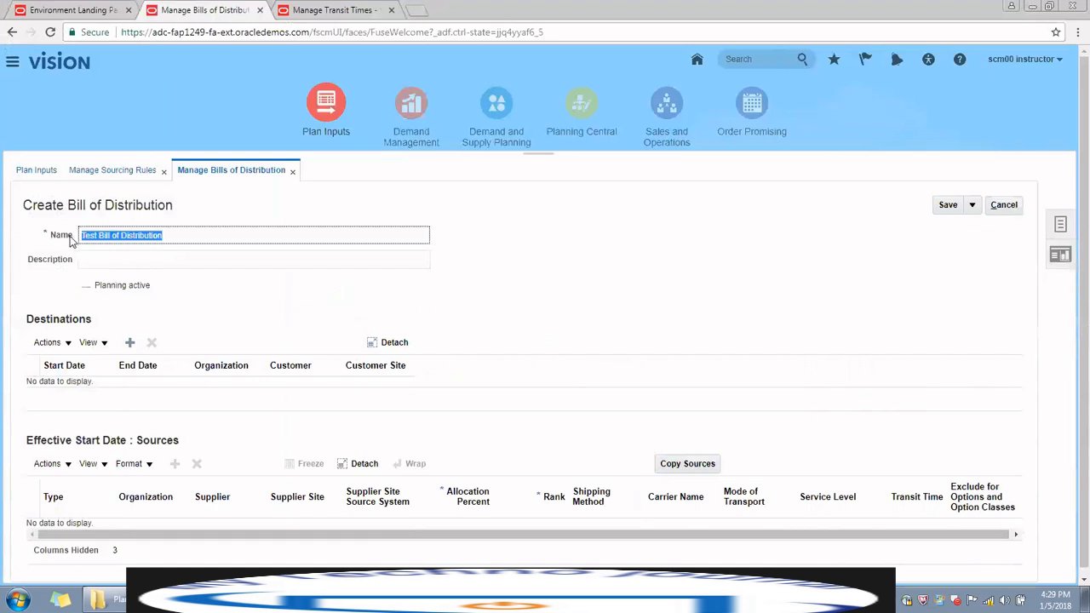
left_click(143, 256)
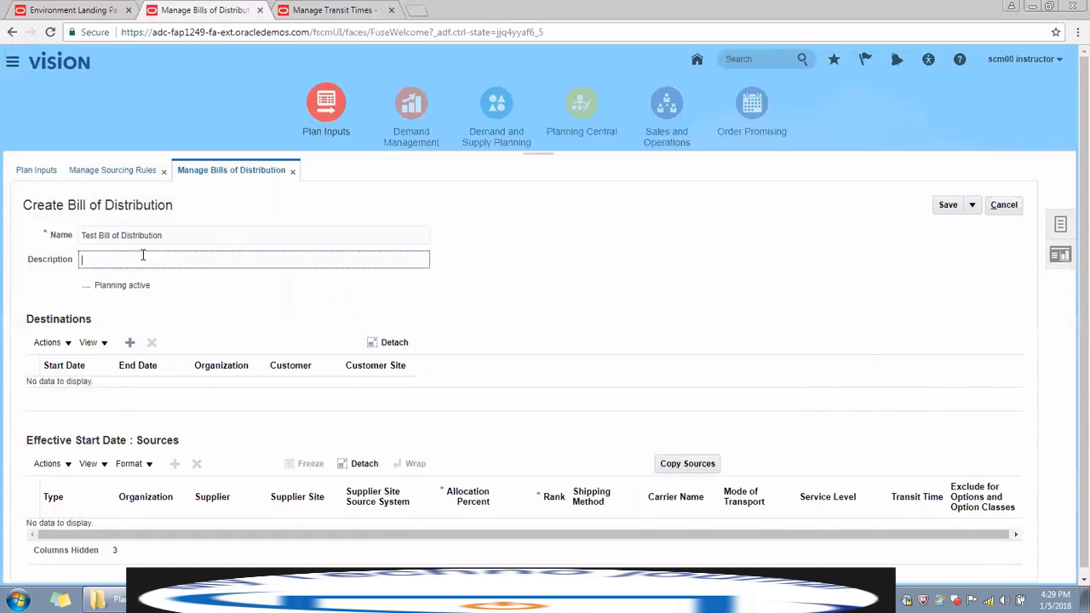
key("ctrl+v")
Add organization 001 as a destination, and consult the Bills of Distribution diagram in the PowerPoint lesson before returning to the form.
left_click(130, 341)
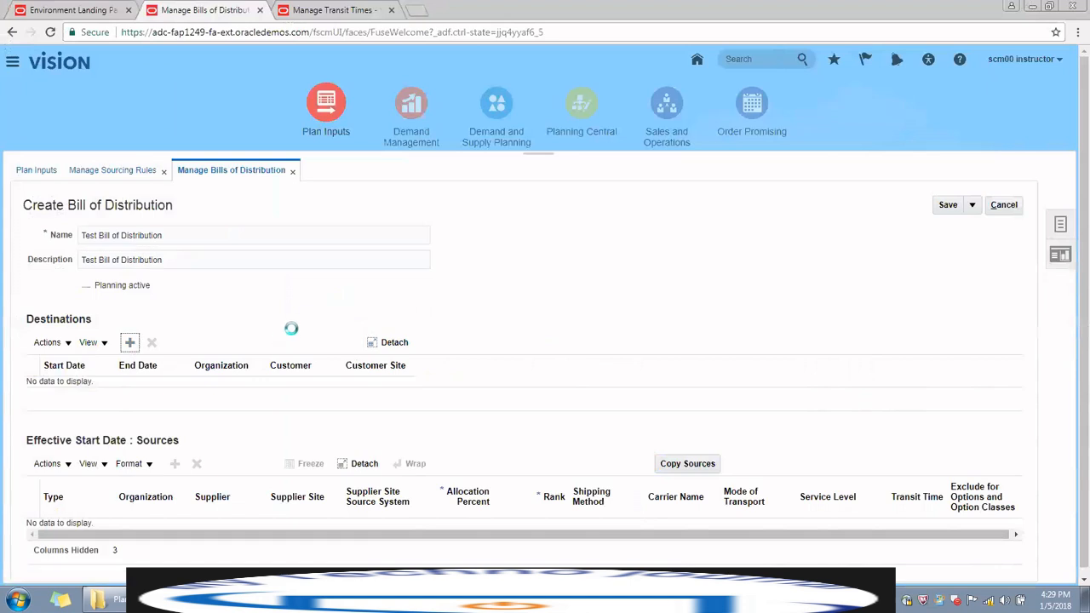
scroll(292, 330, "down", 1)
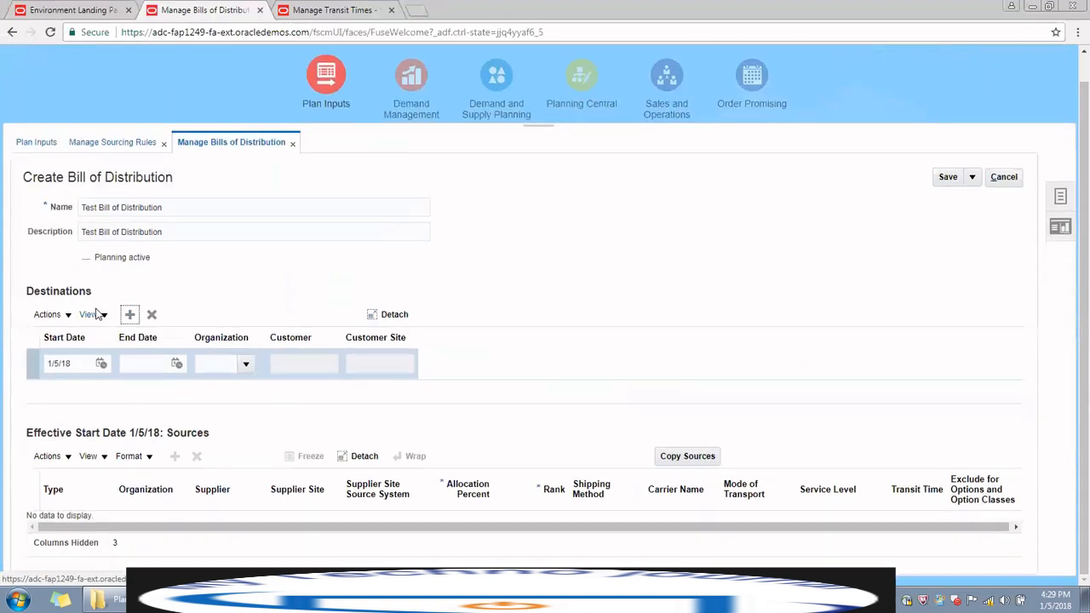
left_click(244, 365)
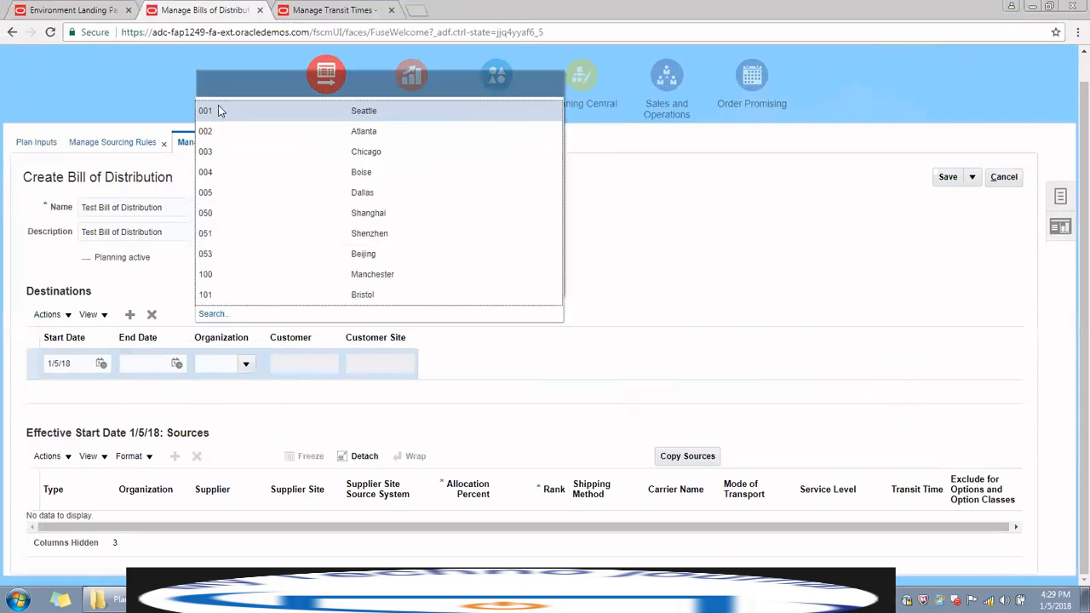
left_click(218, 111)
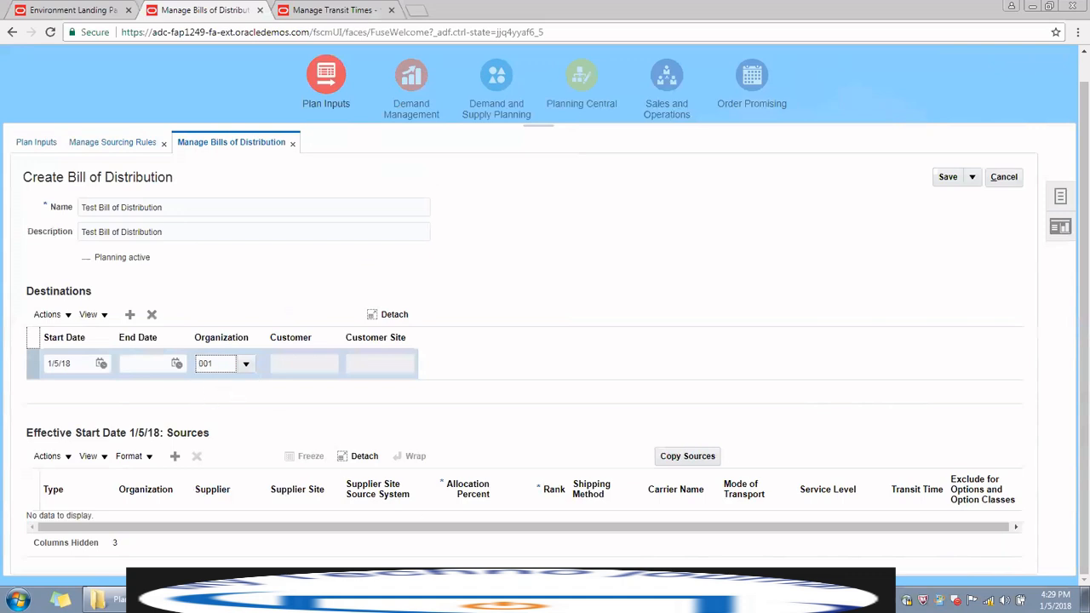
left_click(511, 599)
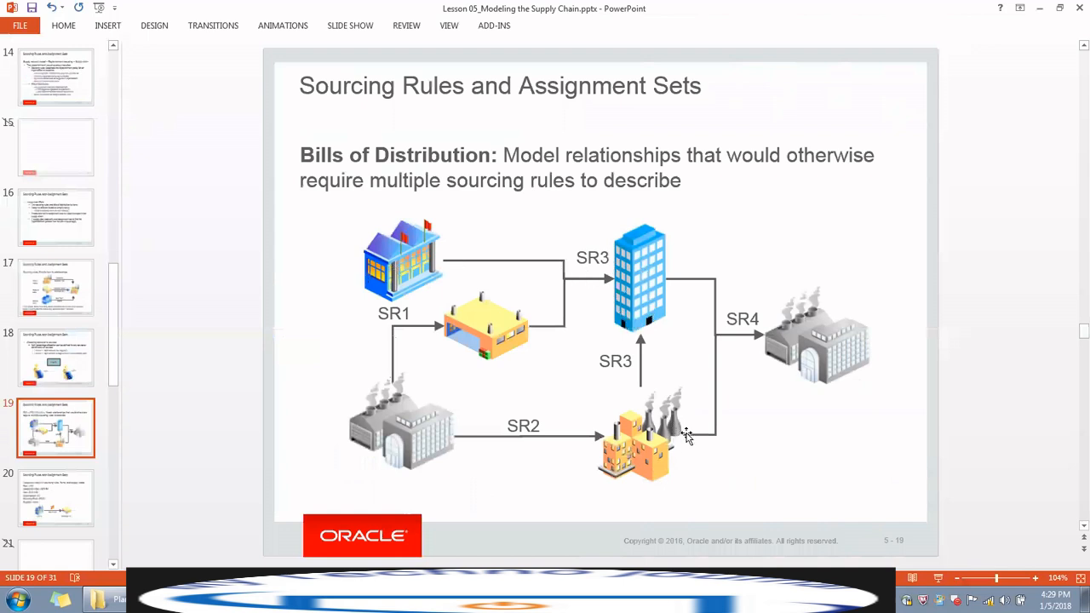
key("alt+Tab")
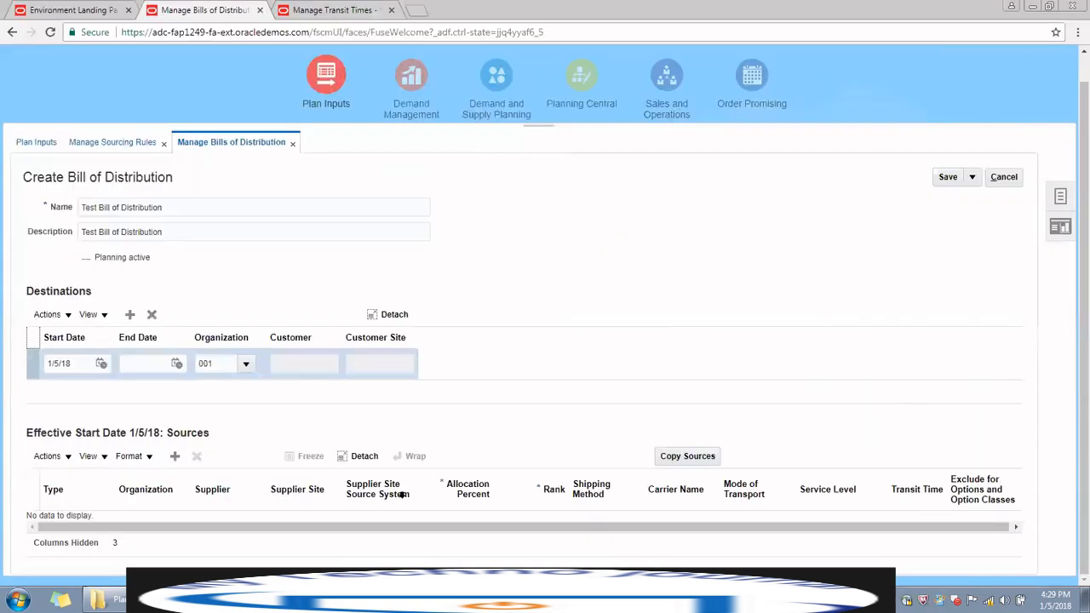
Add a Buy from source for destination 001 with supplier Lee Supplies, allocation 100 percent and rank 1.
left_click(174, 455)
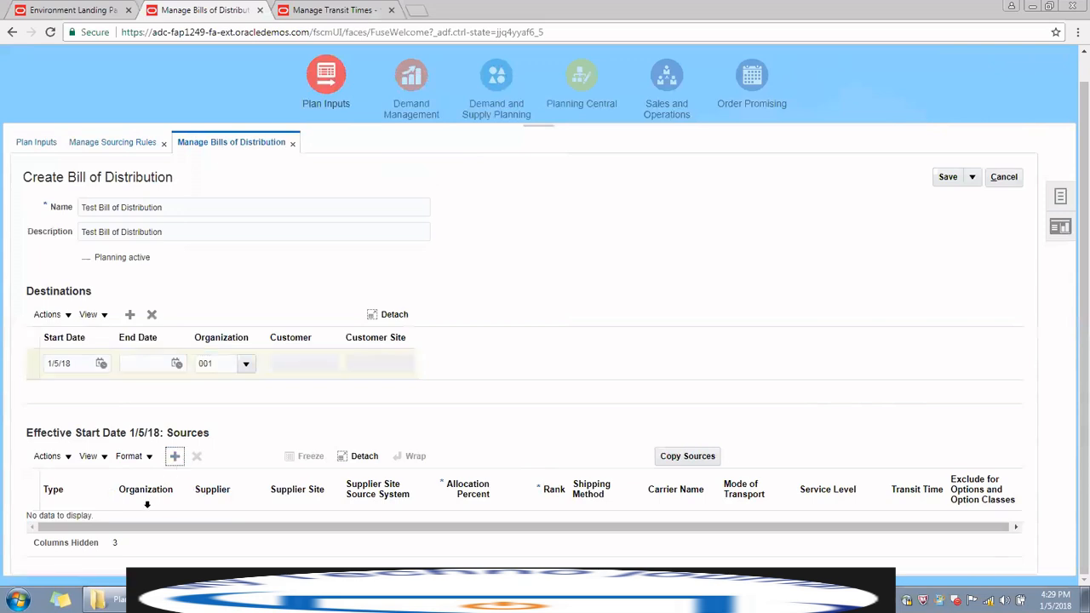
left_click(95, 526)
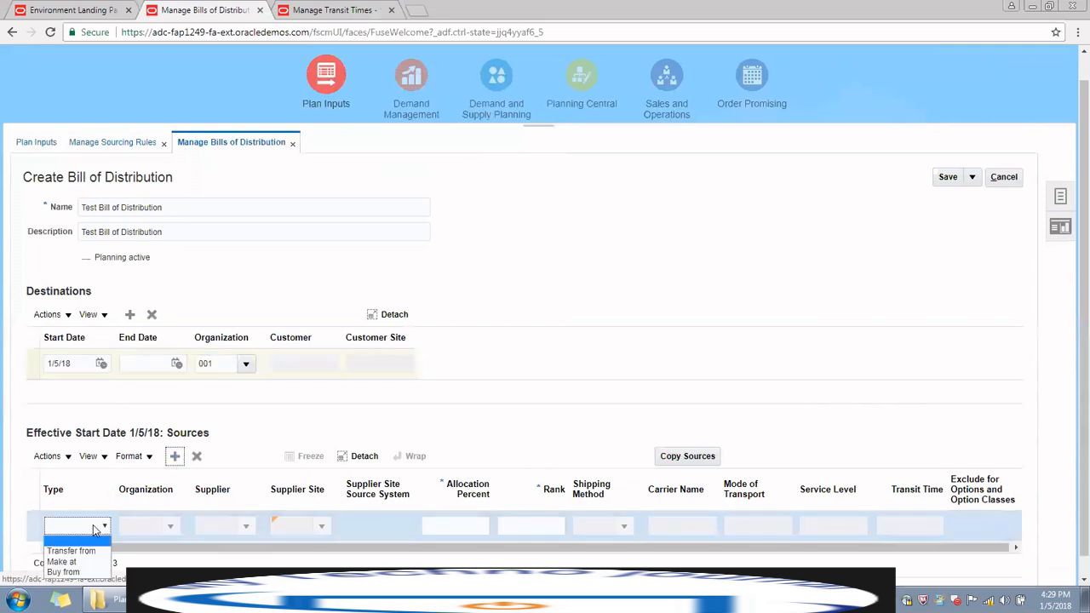
left_click(88, 573)
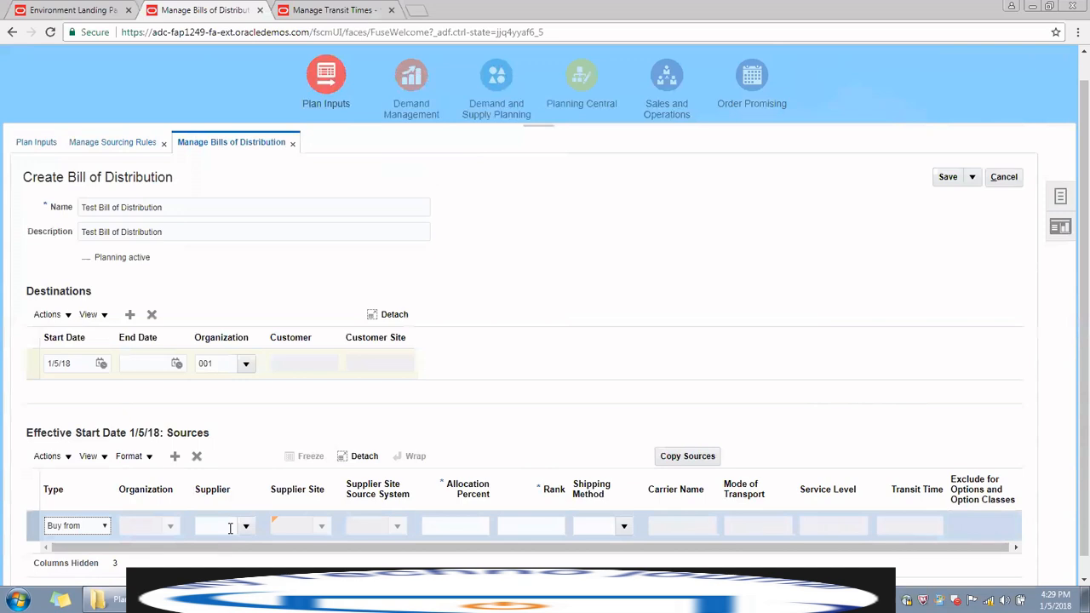
left_click(246, 526)
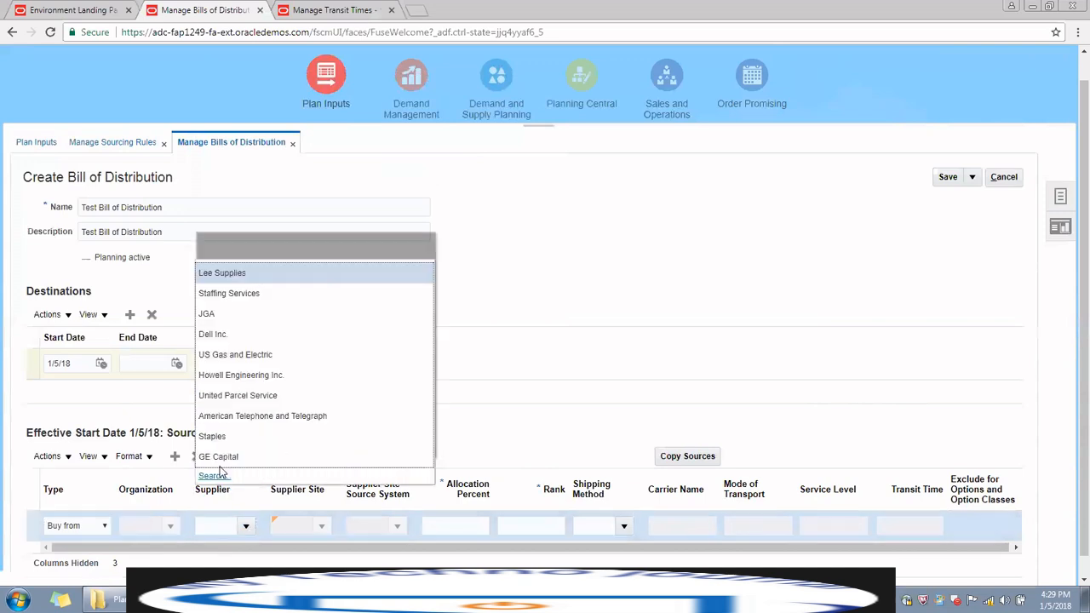
left_click(224, 274)
left_click(482, 526)
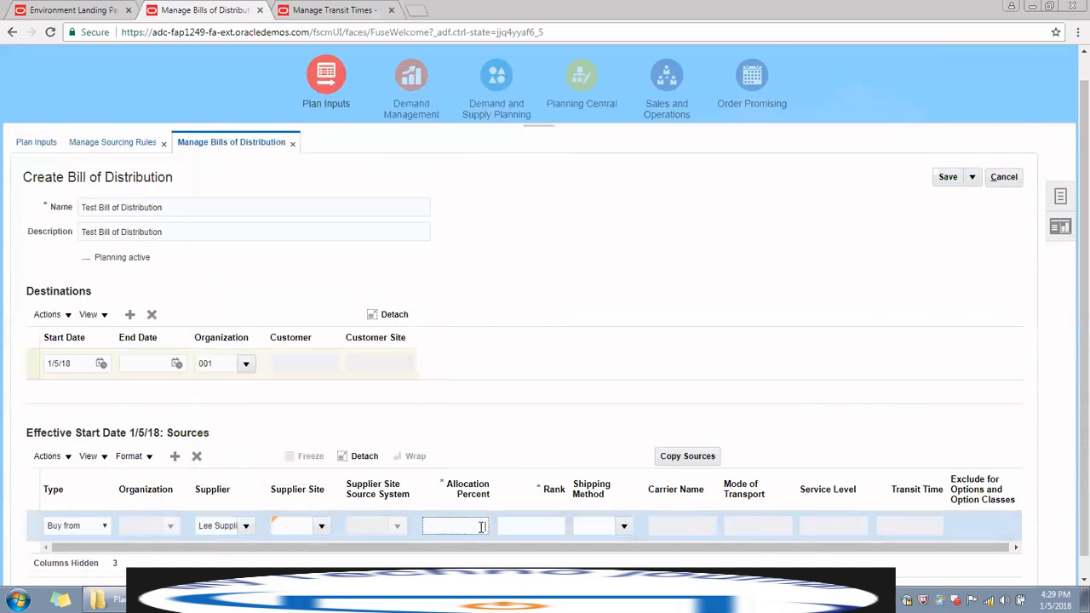
type("100")
key("Tab")
type("1")
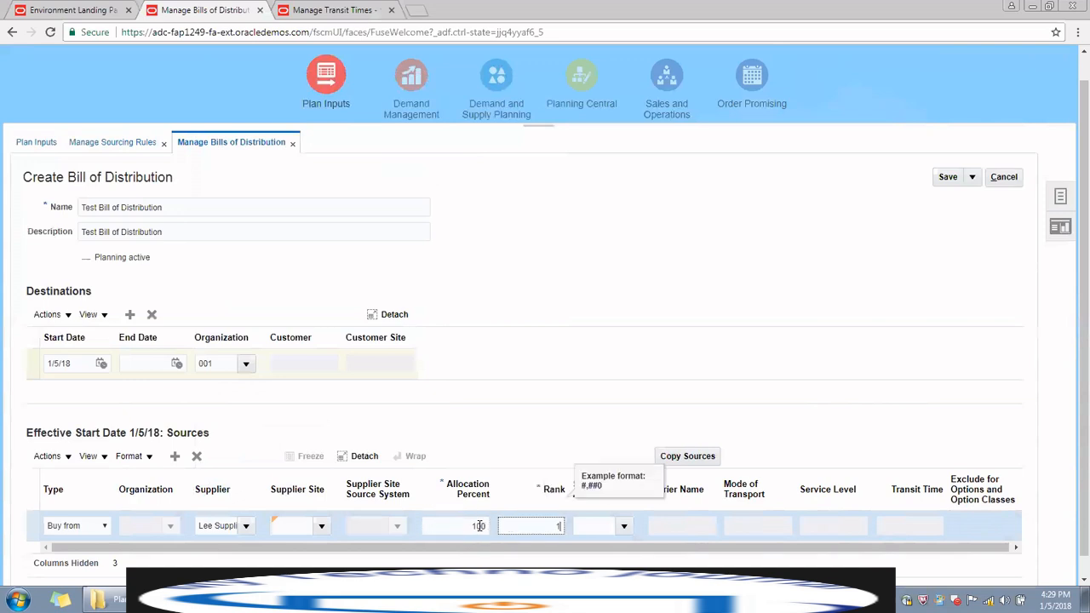
Add a Transfer from source for destination 001 with organization 003, allocation 100 percent and rank 2, and save the bill of distribution.
left_click(175, 456)
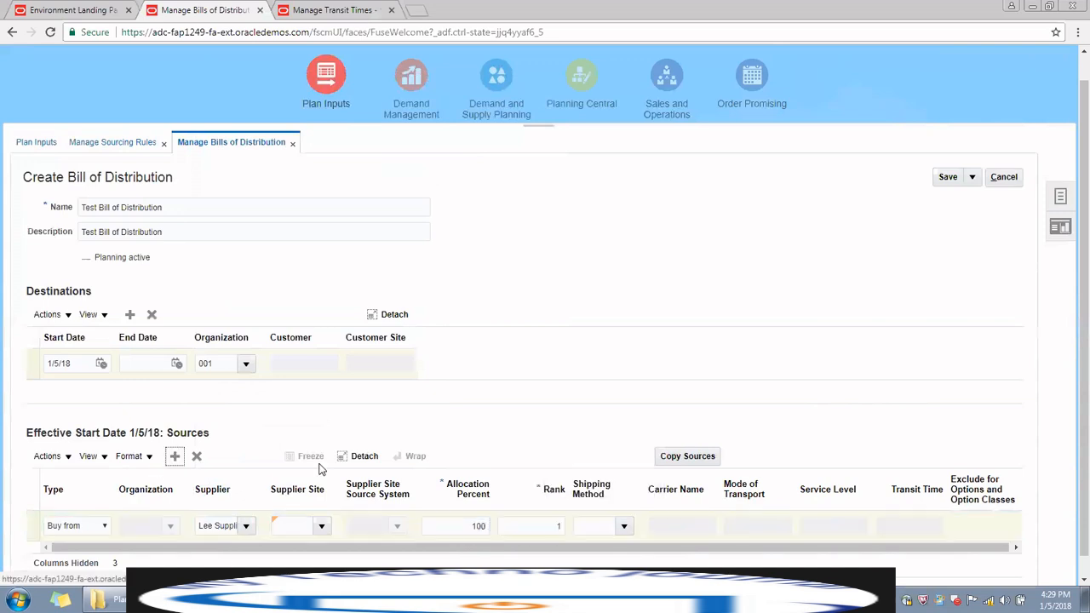
left_click(105, 506)
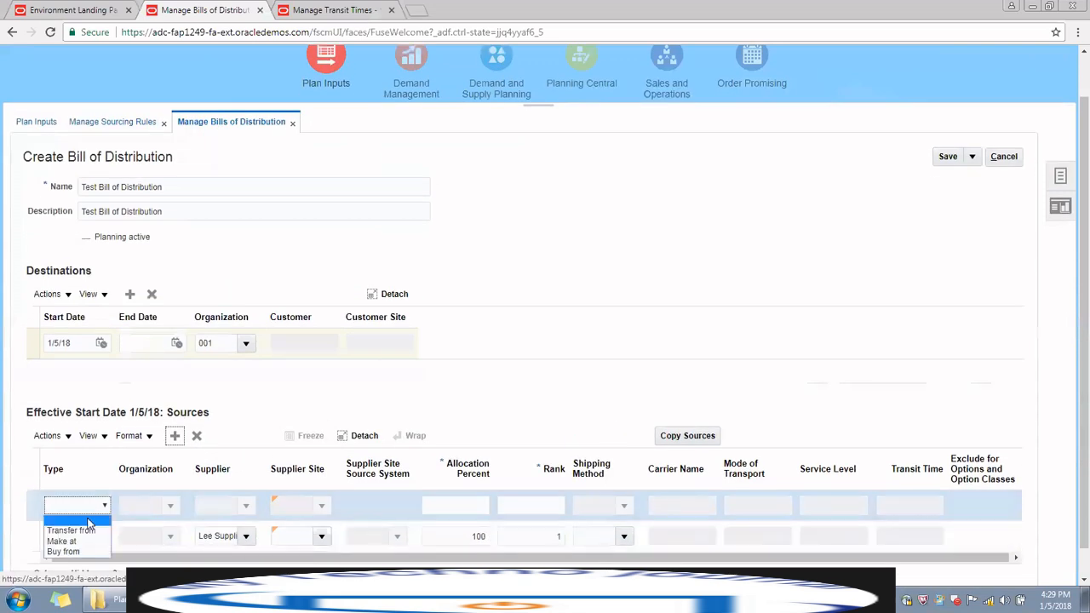
left_click(71, 529)
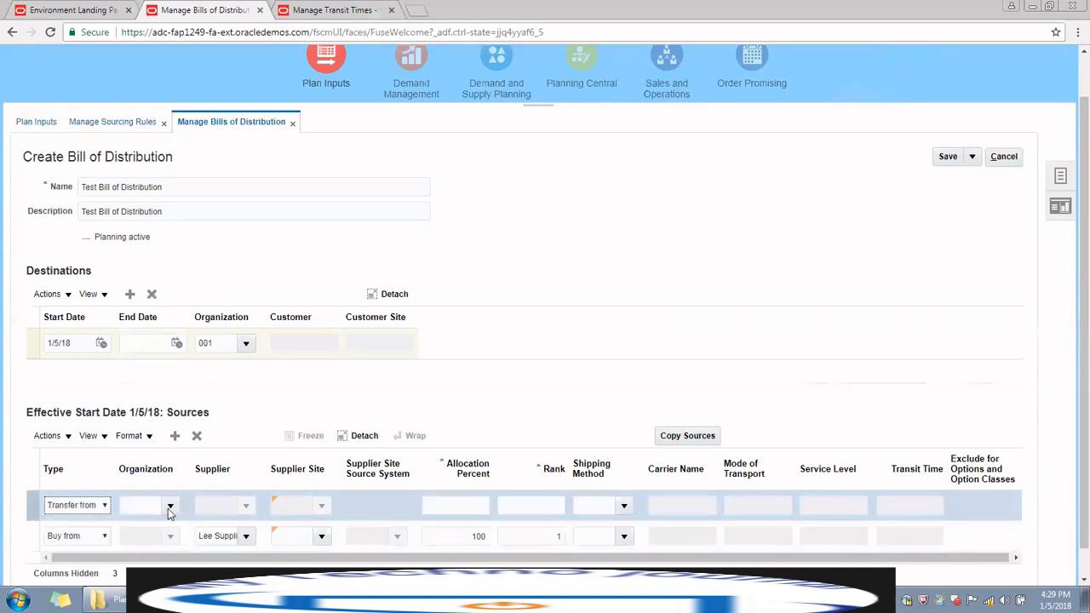
left_click(171, 506)
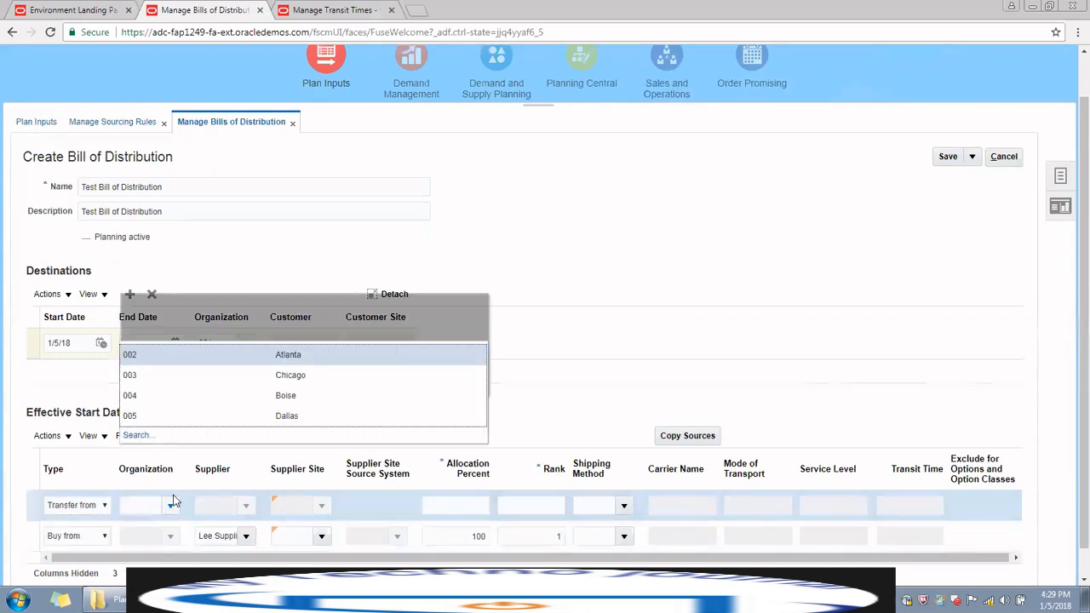
left_click(136, 396)
left_click(463, 505)
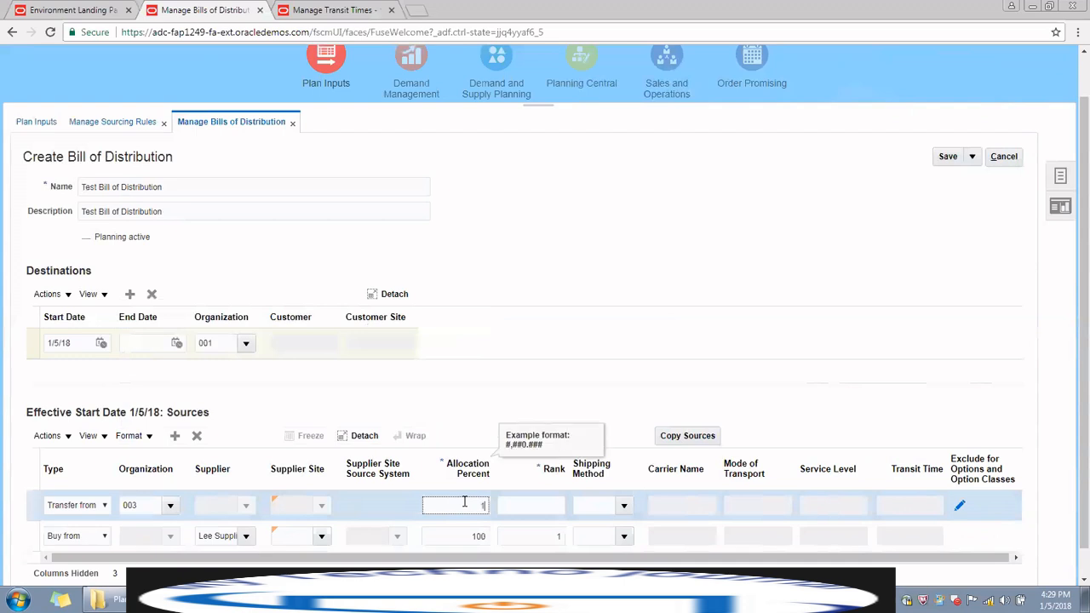
type("100")
key("Tab")
type("2")
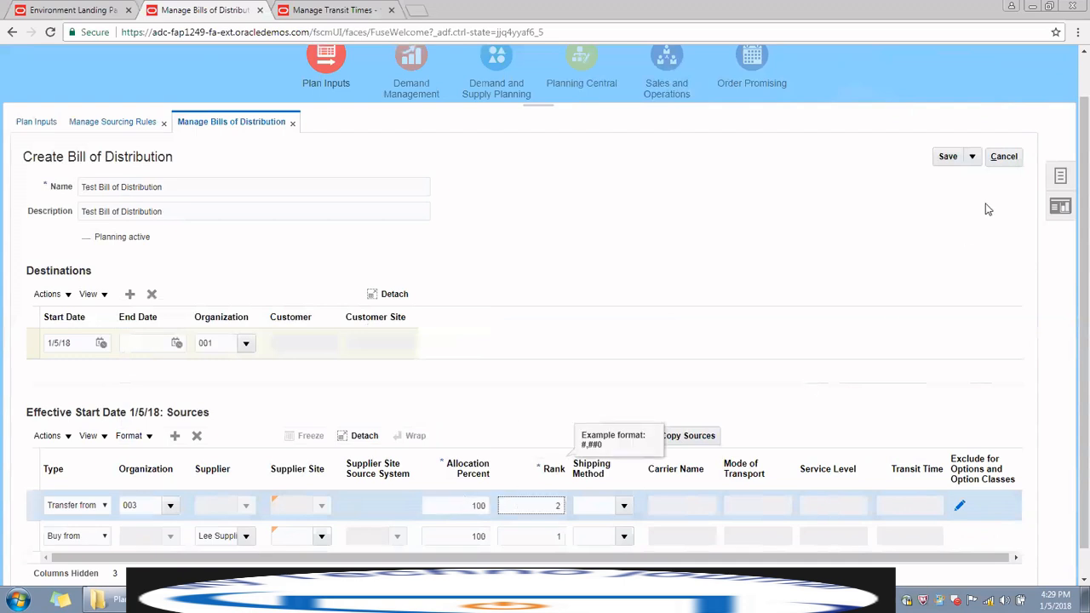
left_click(947, 155)
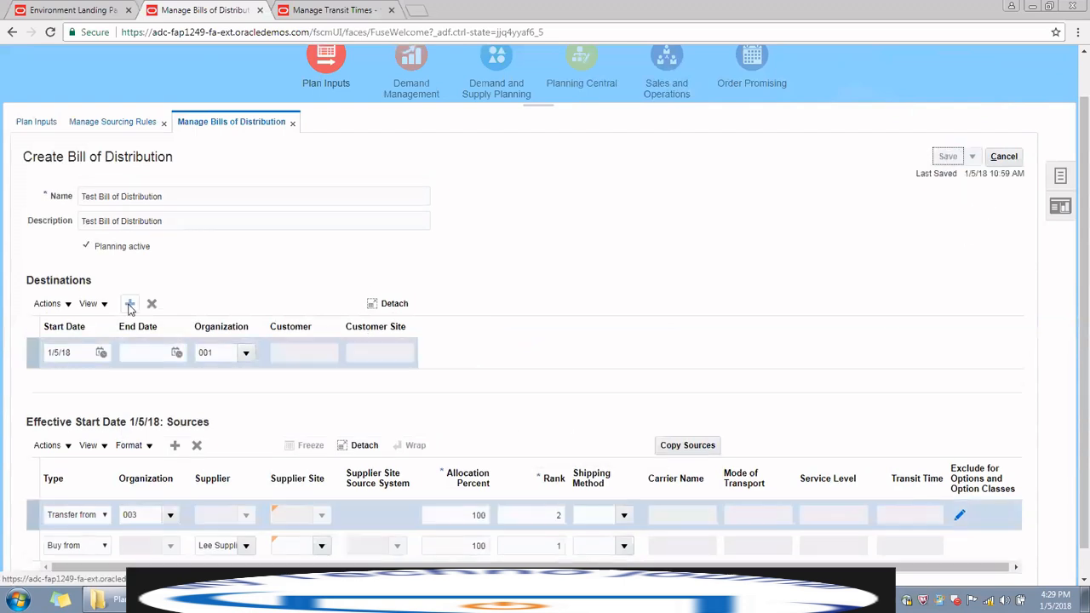
Add organization 004 as a second destination in the bill of distribution.
left_click(129, 303)
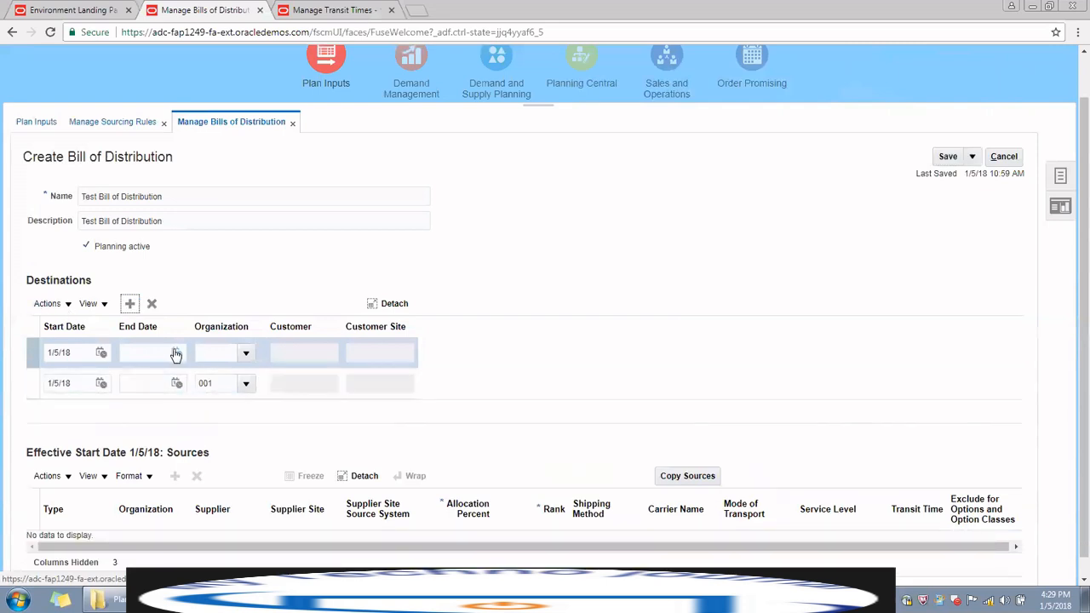
left_click(245, 355)
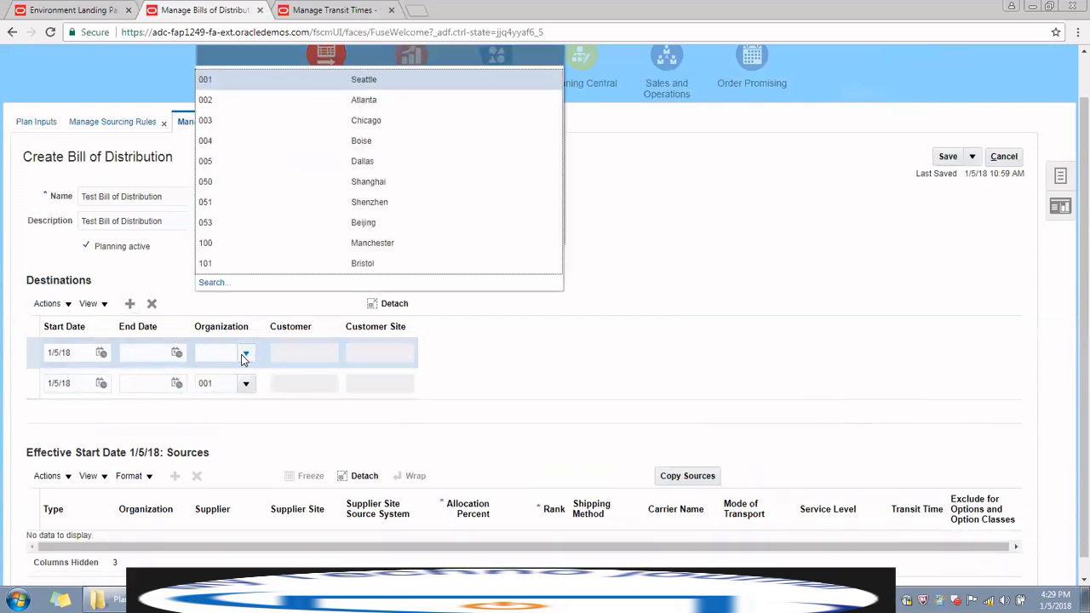
left_click(210, 143)
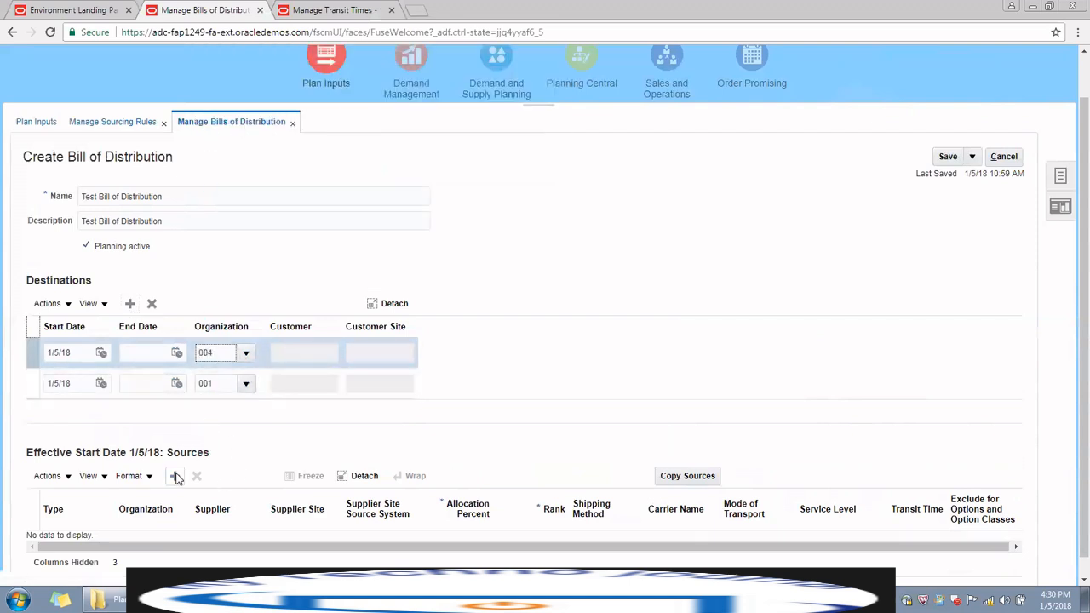
Add a Transfer from source for destination 004 with organization 001, allocation 100 percent and rank 1, and save the bill of distribution.
left_click(174, 476)
left_click(104, 546)
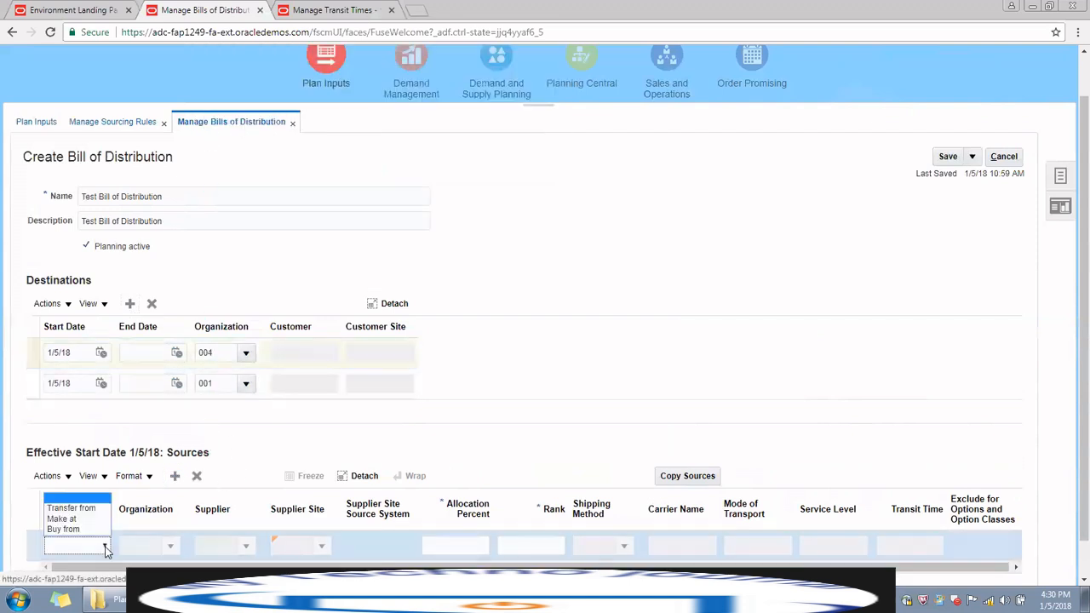
left_click(72, 509)
left_click(155, 550)
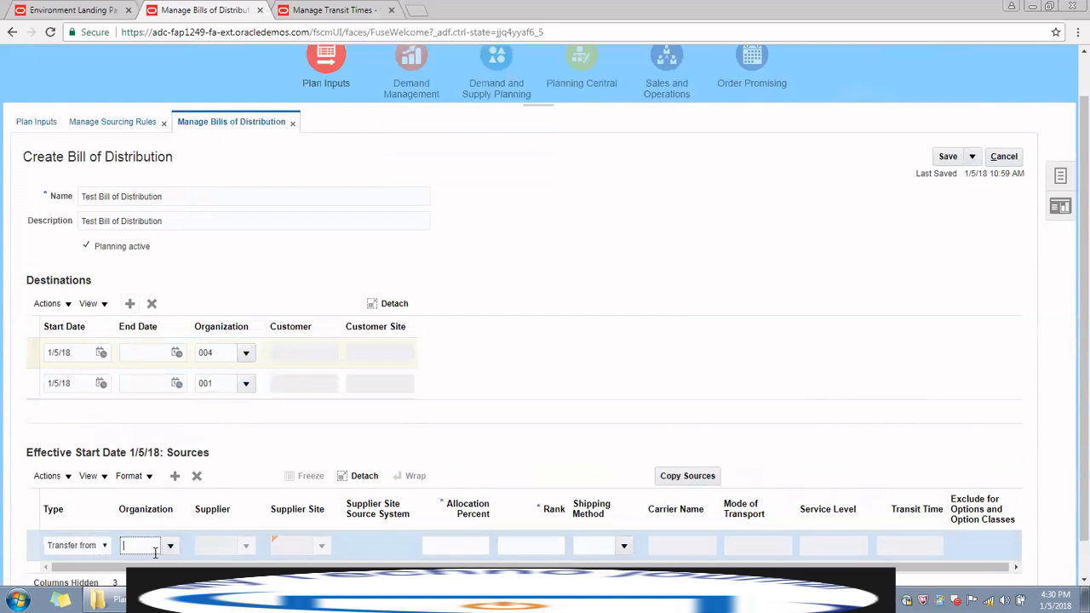
type("001")
key("Tab")
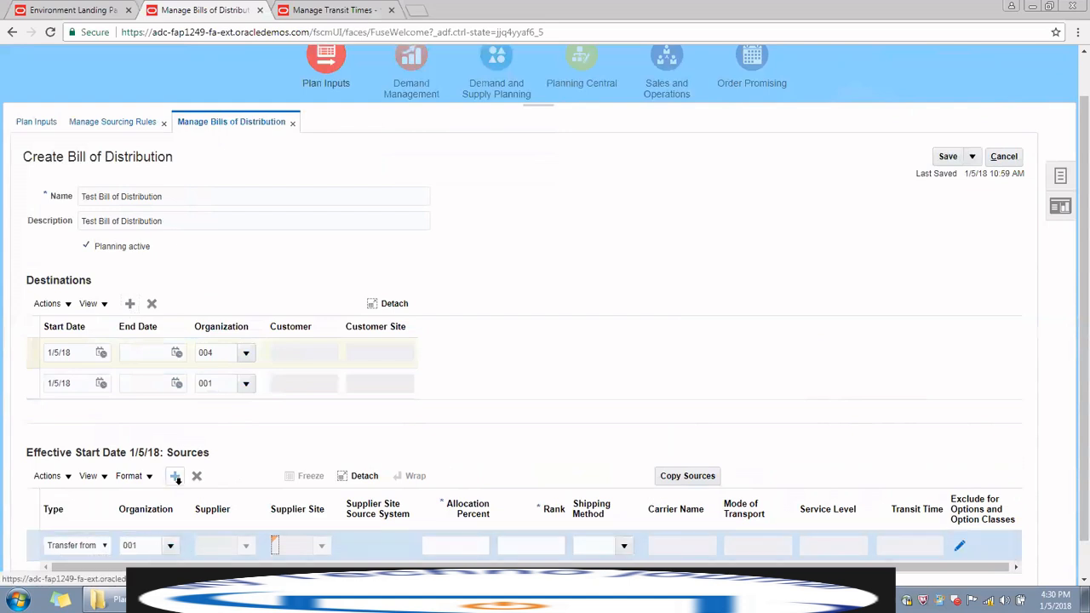
left_click(210, 383)
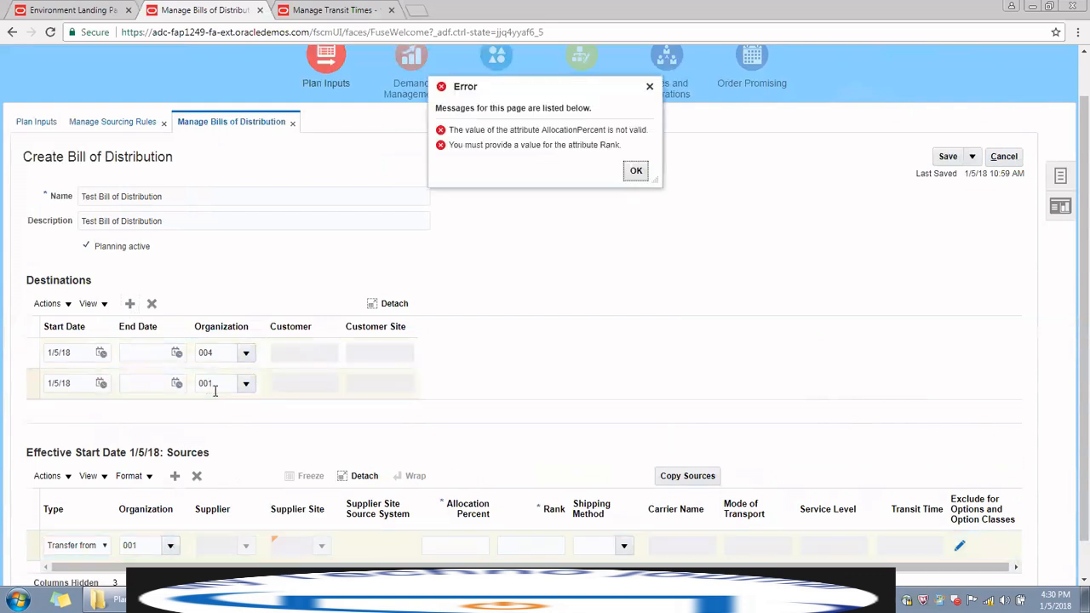
left_click(636, 167)
left_click(460, 544)
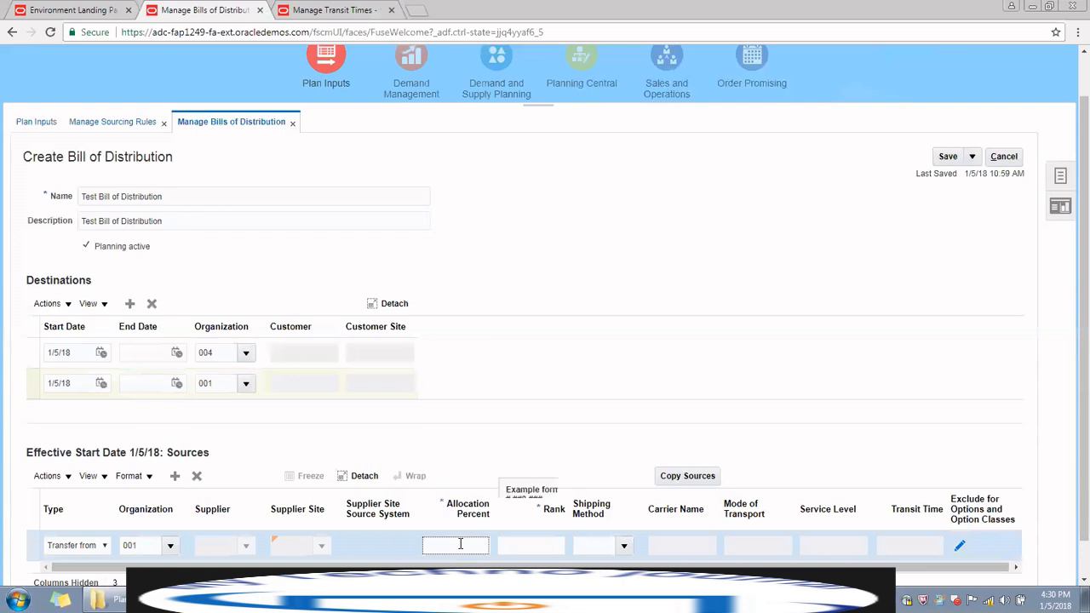
type("100")
key("Tab")
type("1")
key("Tab")
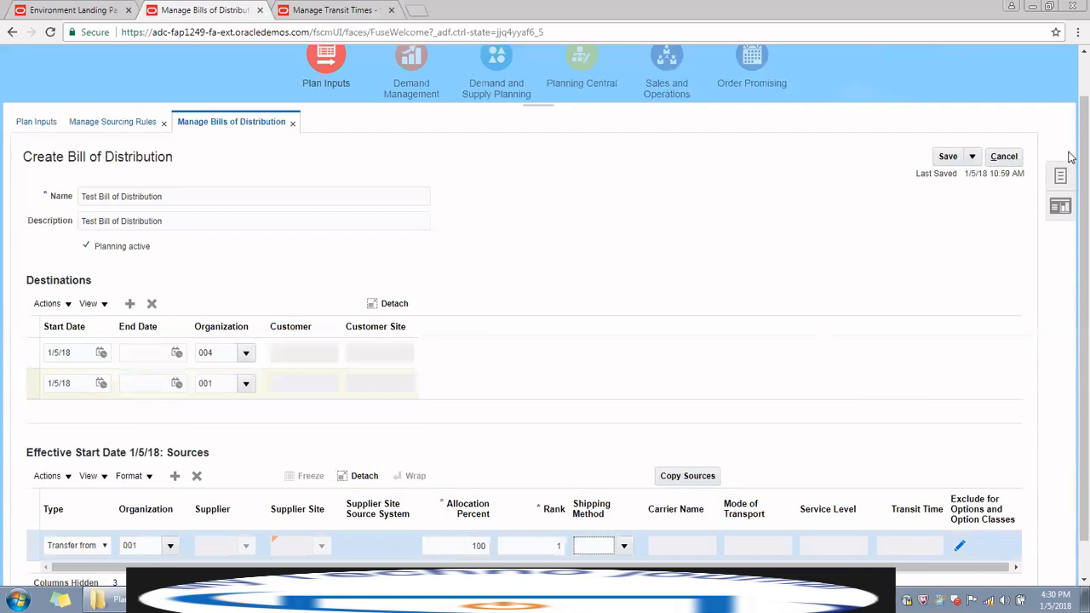
left_click(954, 158)
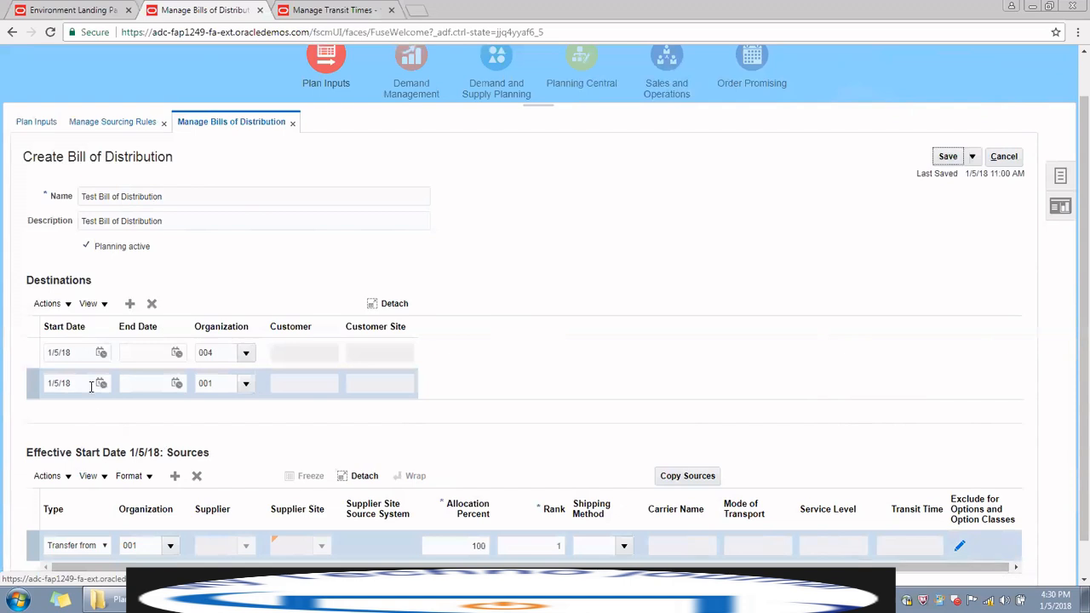
Review the sources assigned to destinations 004 and 001 by selecting each destination row in turn.
left_click(133, 383)
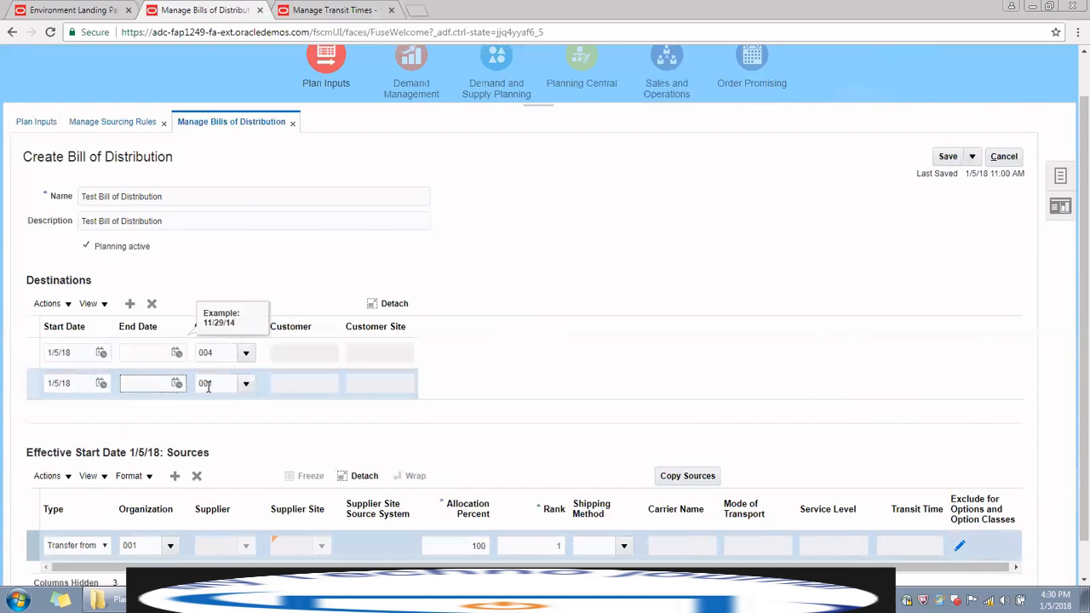
scroll(162, 528, "down", 1)
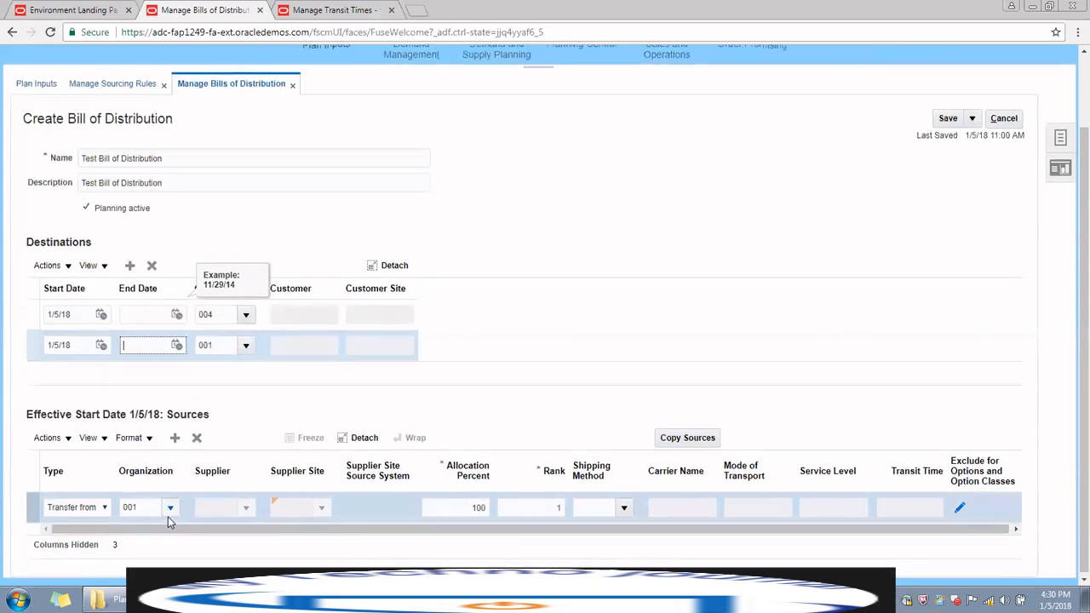
left_click(146, 314)
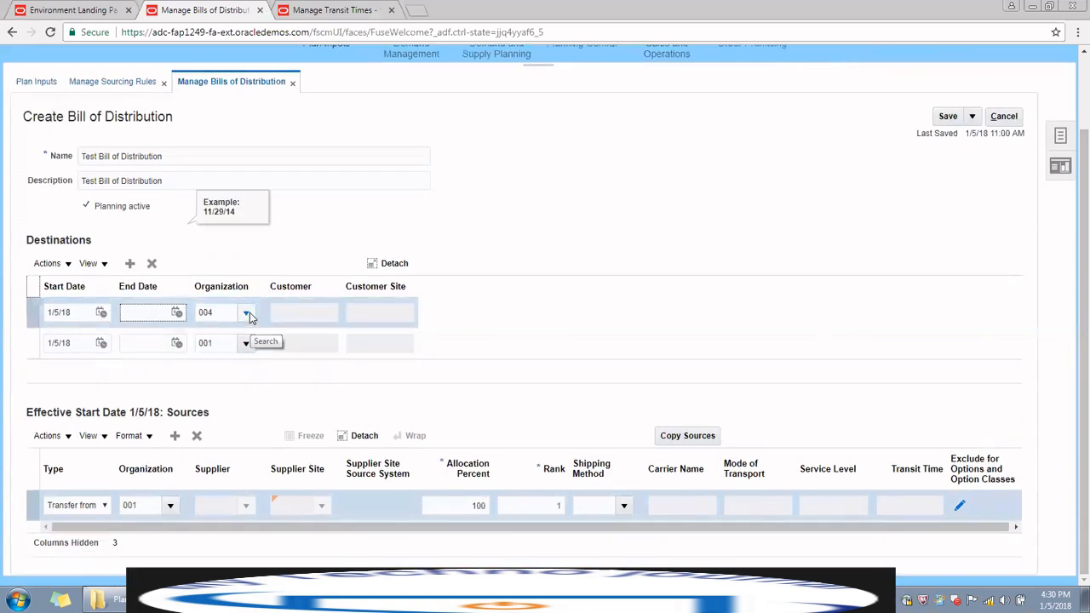
left_click(133, 340)
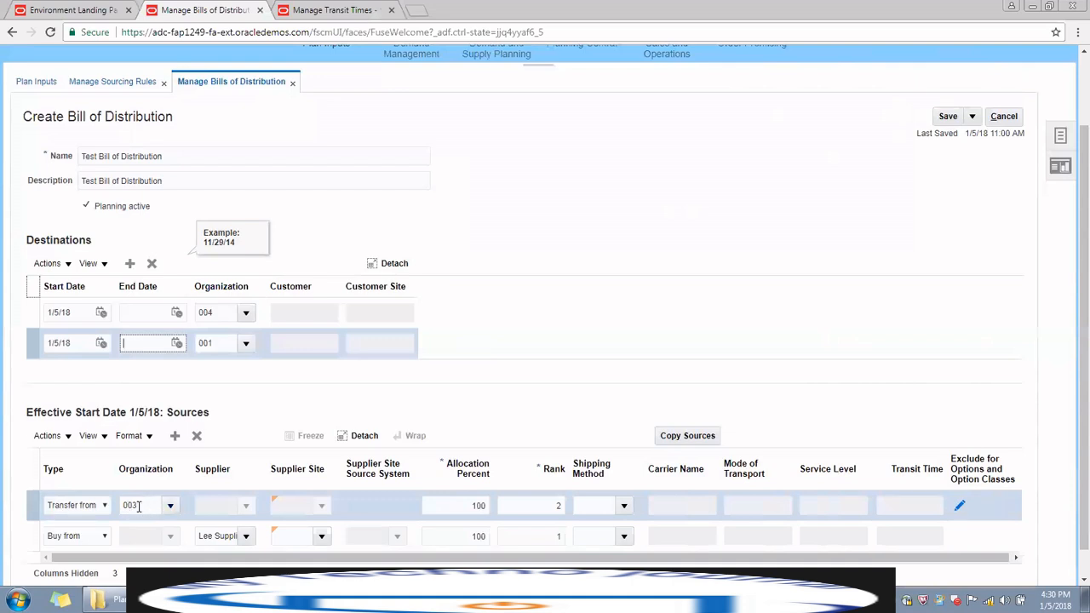
Check the sources of destination 004, then open Manage Assignment Sets and search for all assignment sets.
left_click(147, 312)
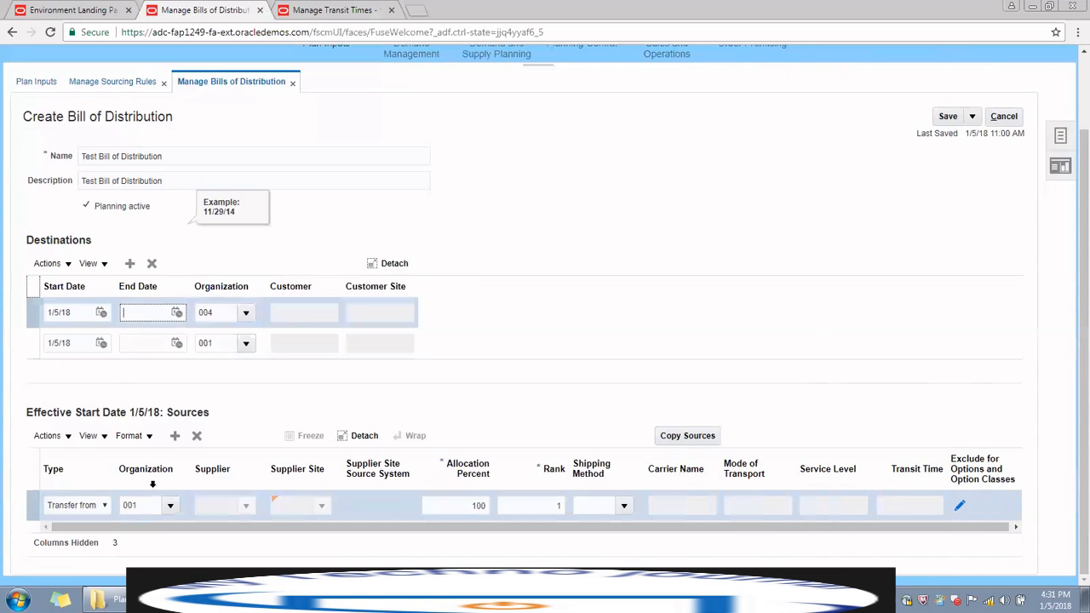
left_click(1060, 136)
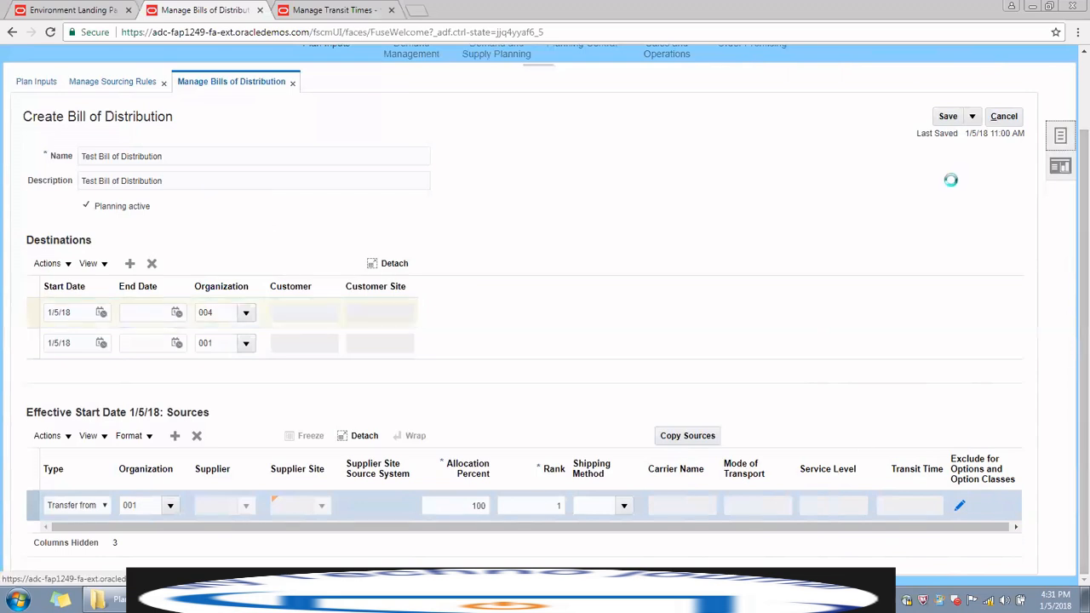
scroll(720, 367, "up", 2)
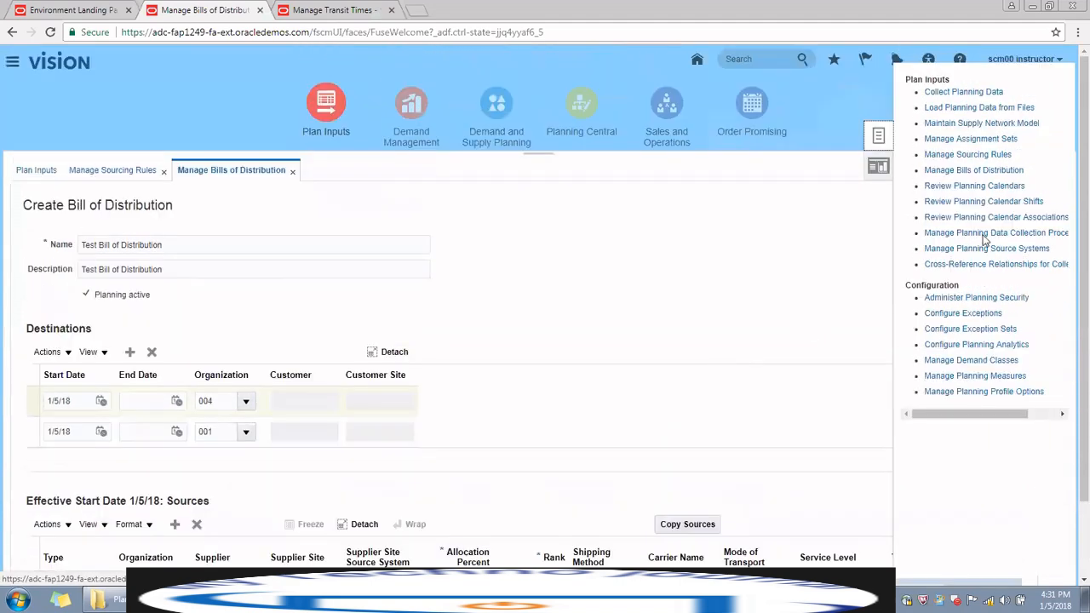
left_click(1001, 139)
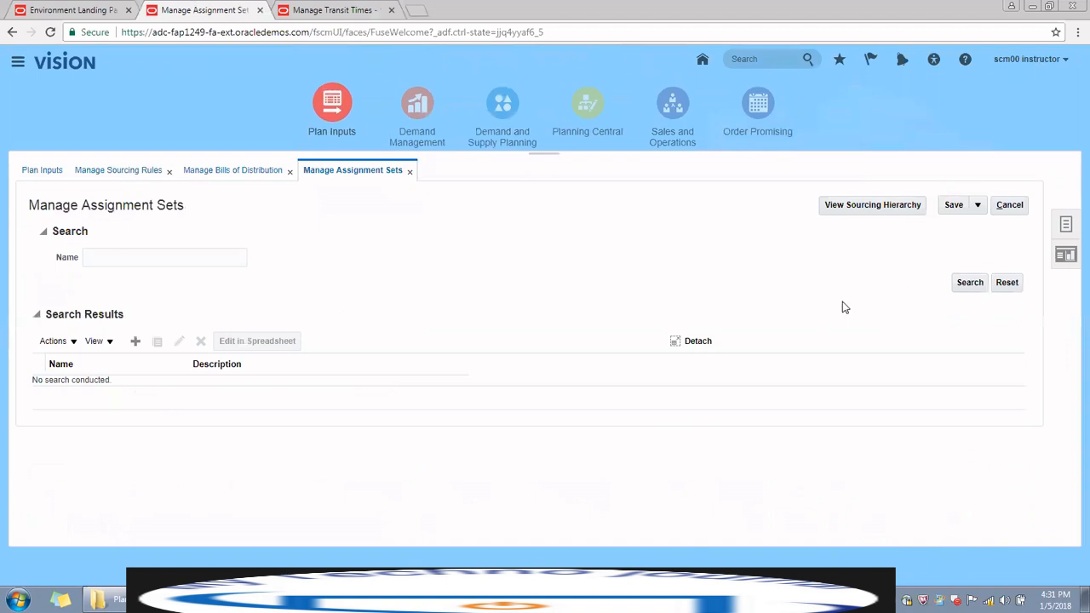
left_click(971, 282)
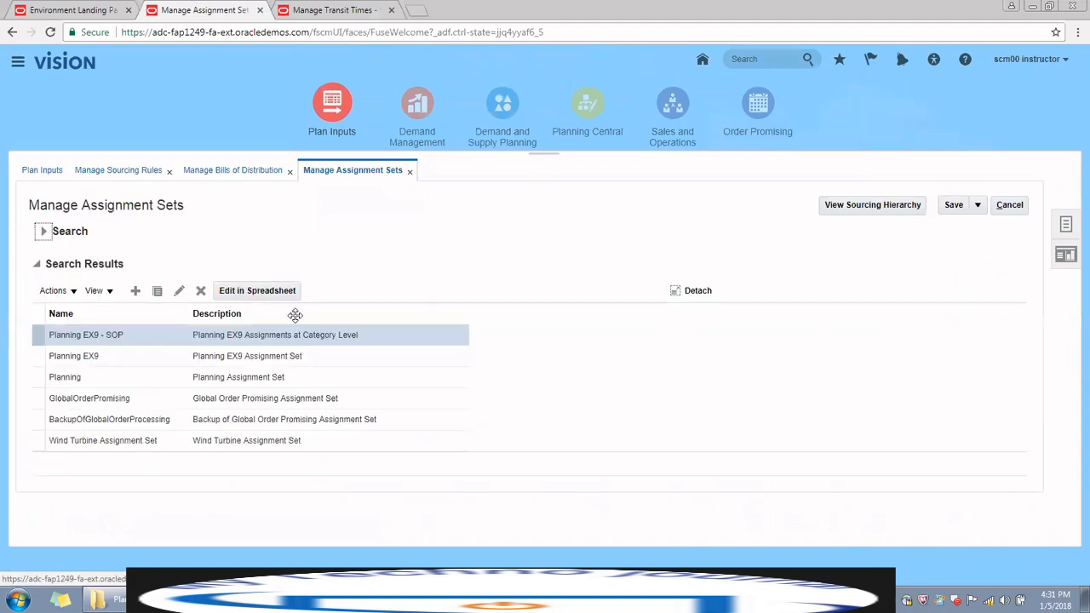
Start a new assignment set with both its name and description set to Test Assignment Set.
left_click(141, 294)
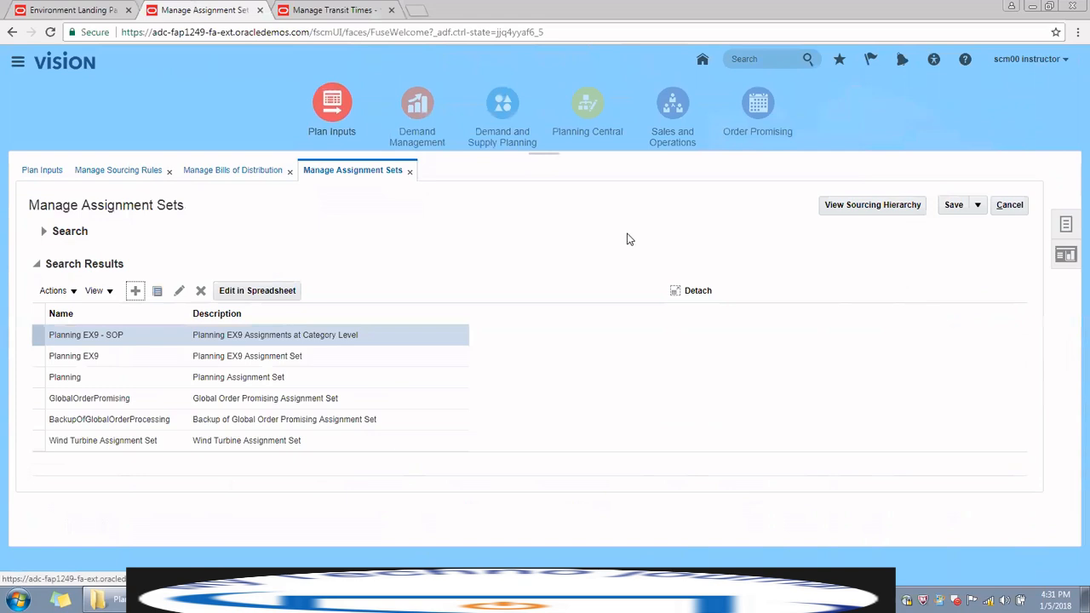
left_click(97, 237)
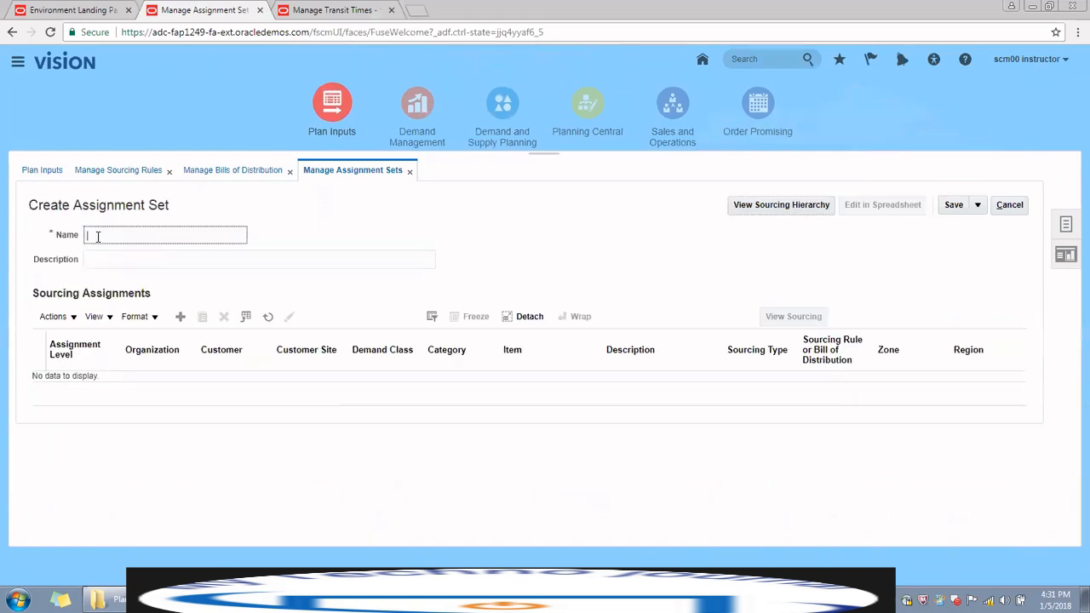
type("Test Assignment Seto")
key("BackSpace")
key("Tab")
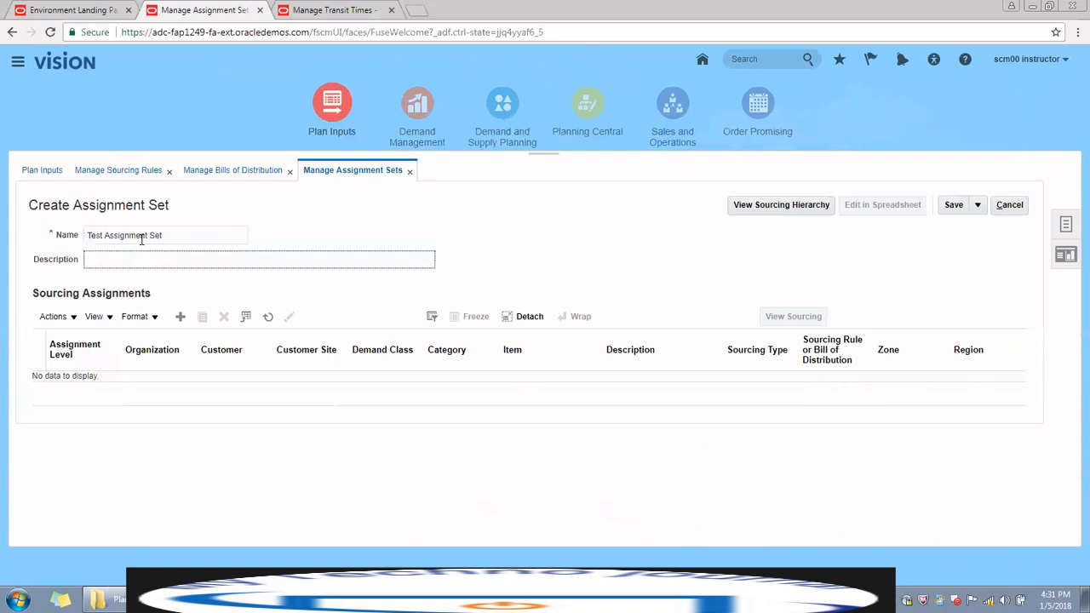
triple_click(194, 239)
key("ctrl+c")
left_click(203, 257)
key("ctrl+v")
Add a blank sourcing assignment to the set and look through the available assignment levels without choosing one.
left_click(180, 316)
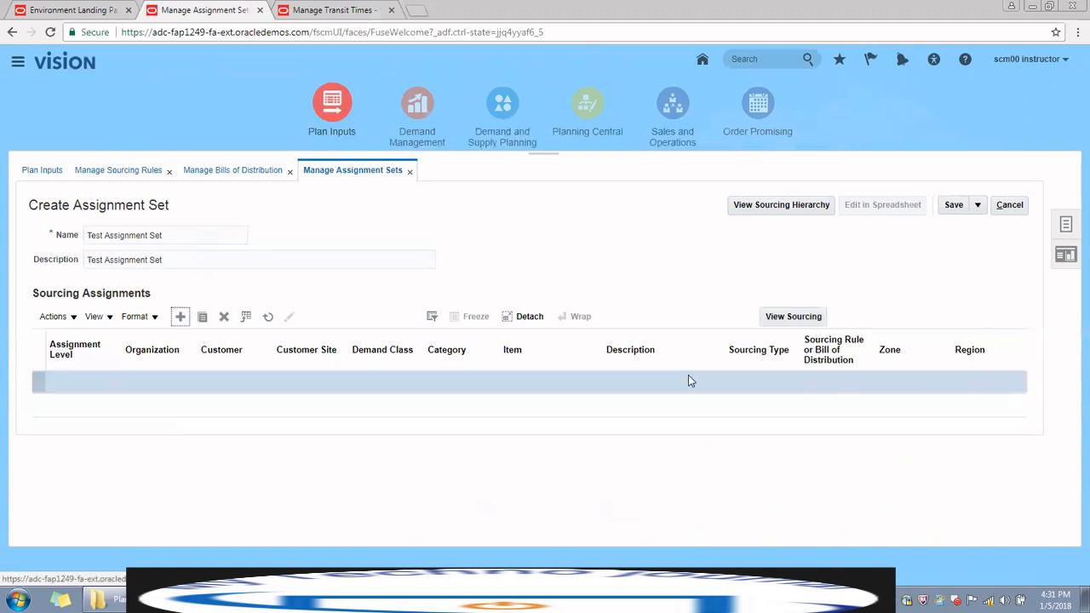
left_click(80, 383)
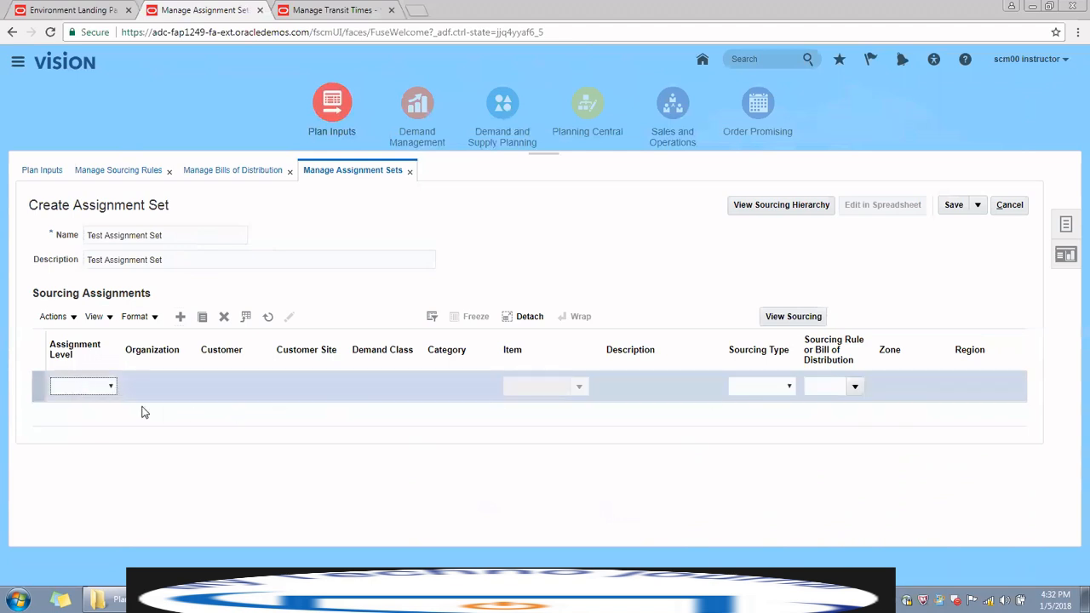
left_click(116, 394)
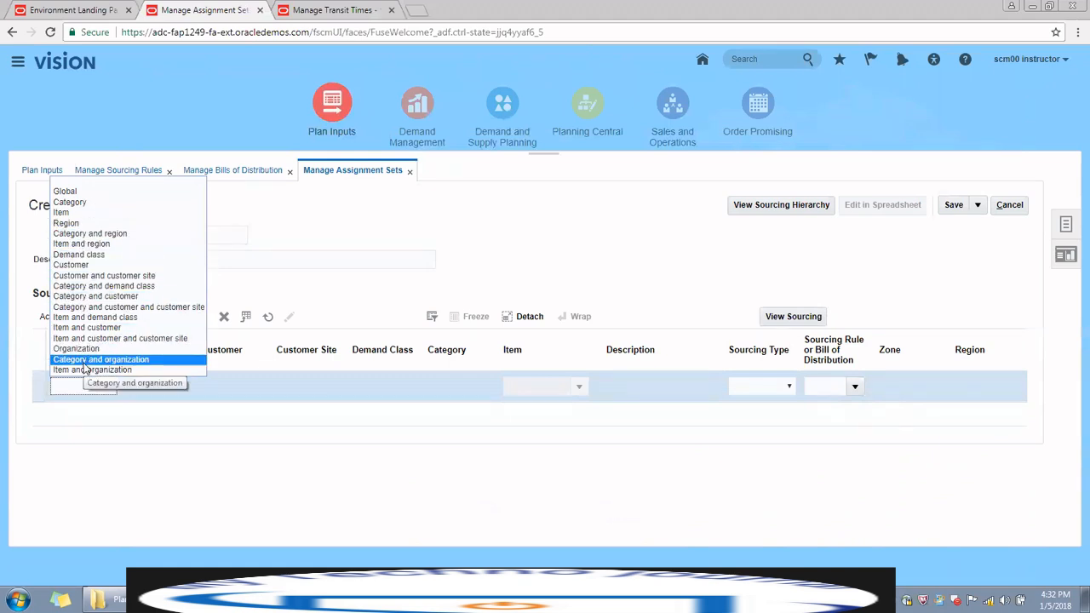
left_click(110, 453)
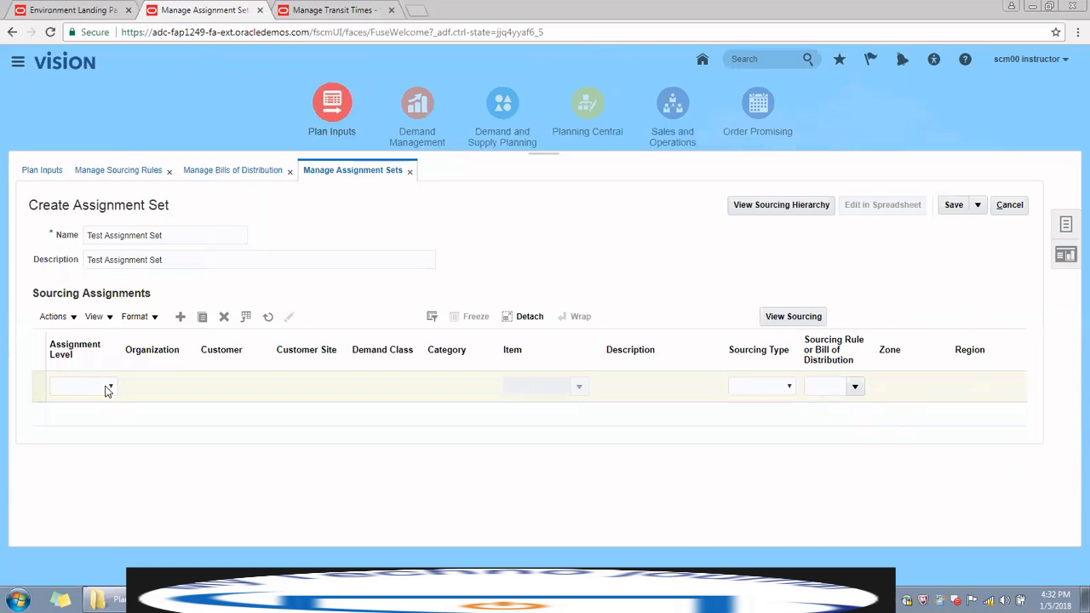
Switch to the PowerPoint presentation Lesson 05_Modeling the Supply Chain and browse past the Bills of Distribution slide.
key("alt+Tab")
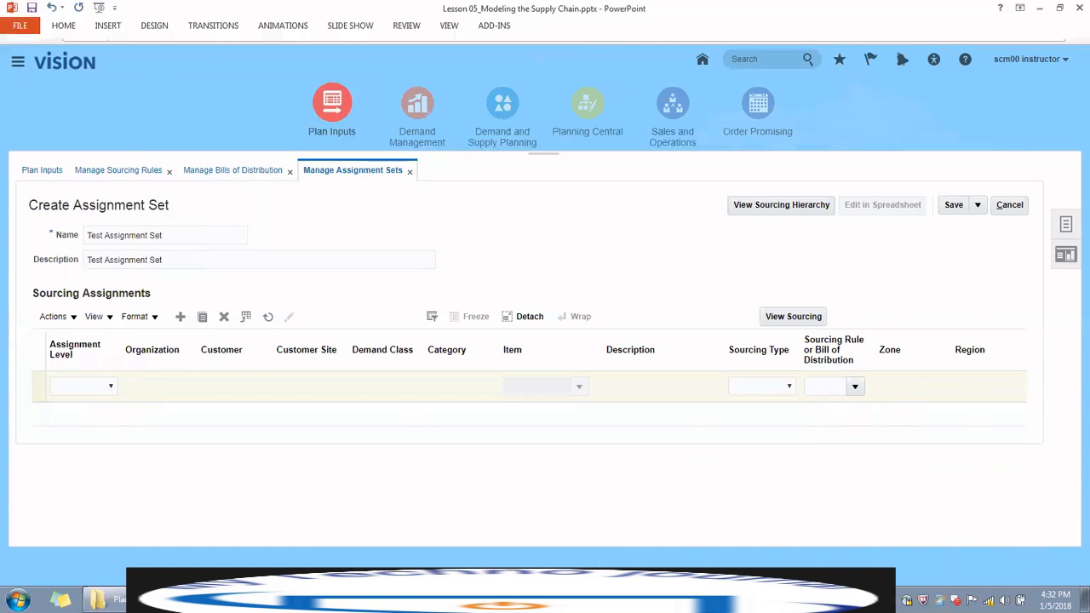
scroll(35, 505, "down", 3)
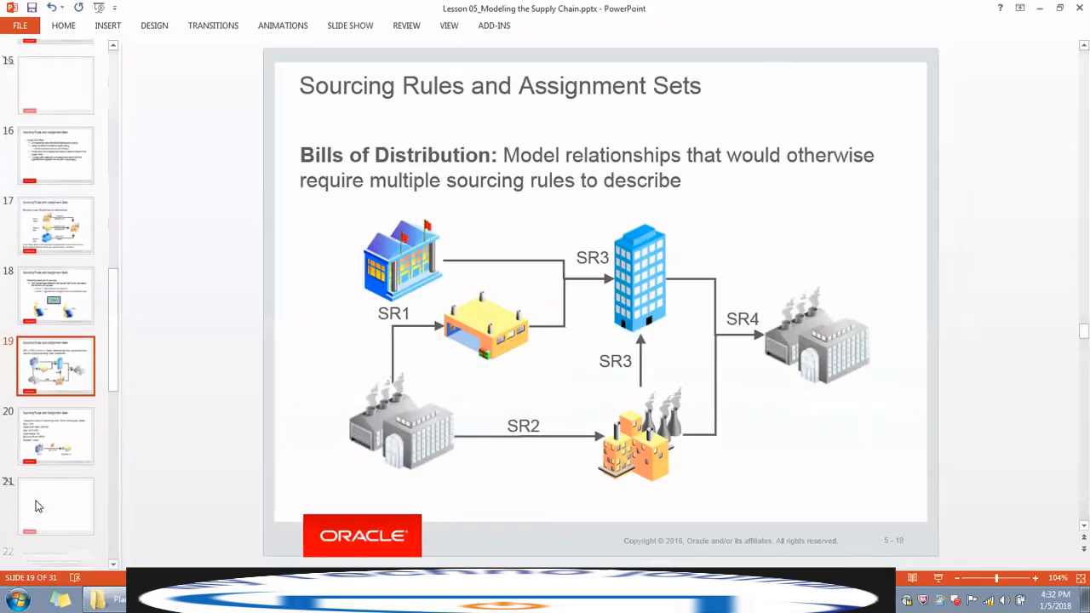
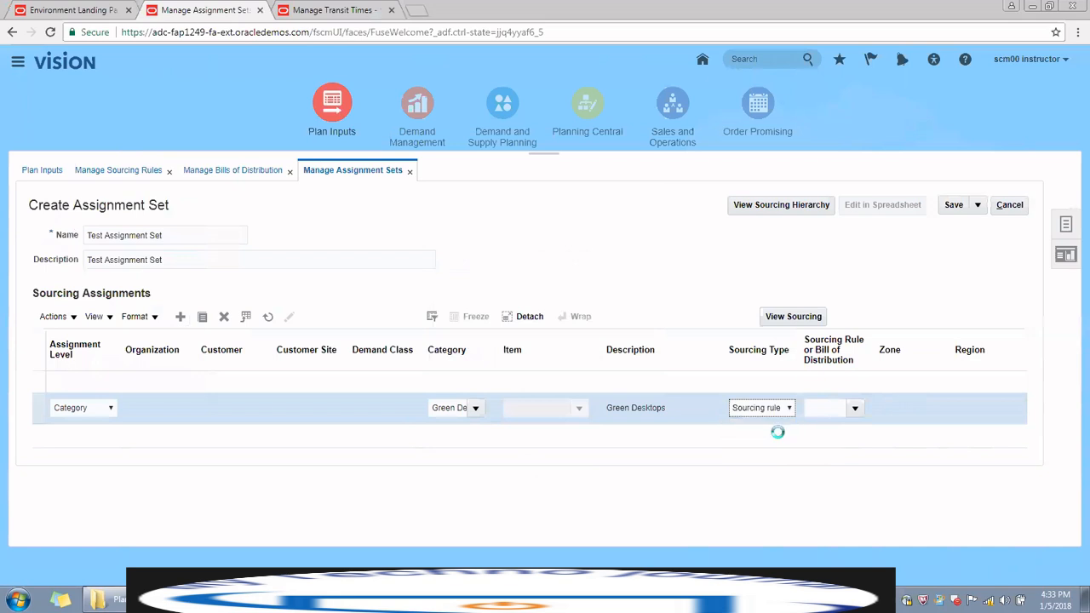
Choose sourcing rule xfer-005 for the Green Desktops category assignment and try to save the assignment set.
left_click(855, 410)
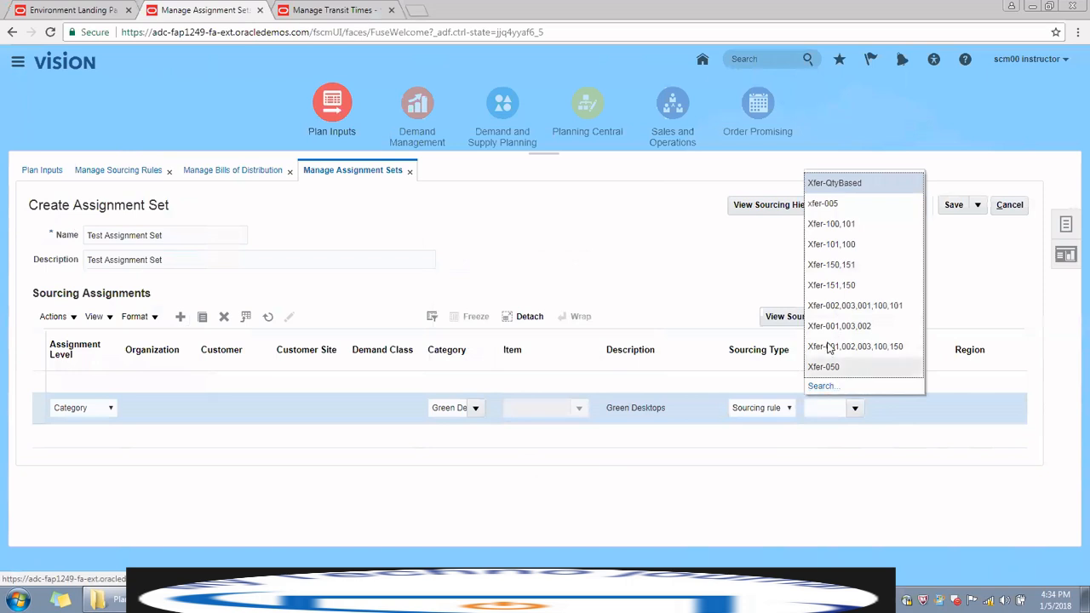
left_click(827, 204)
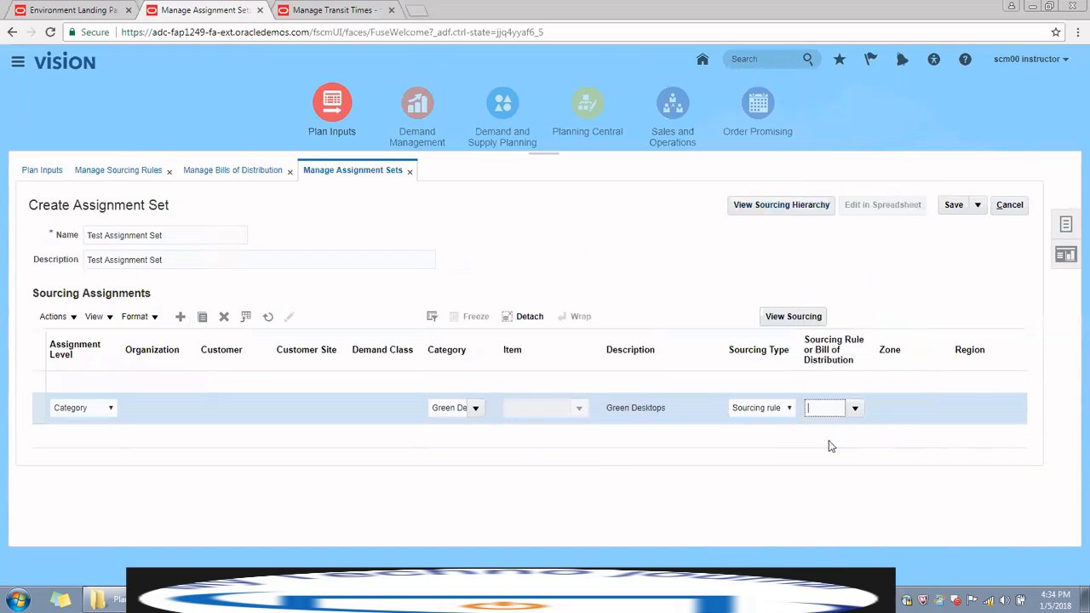
left_click(97, 383)
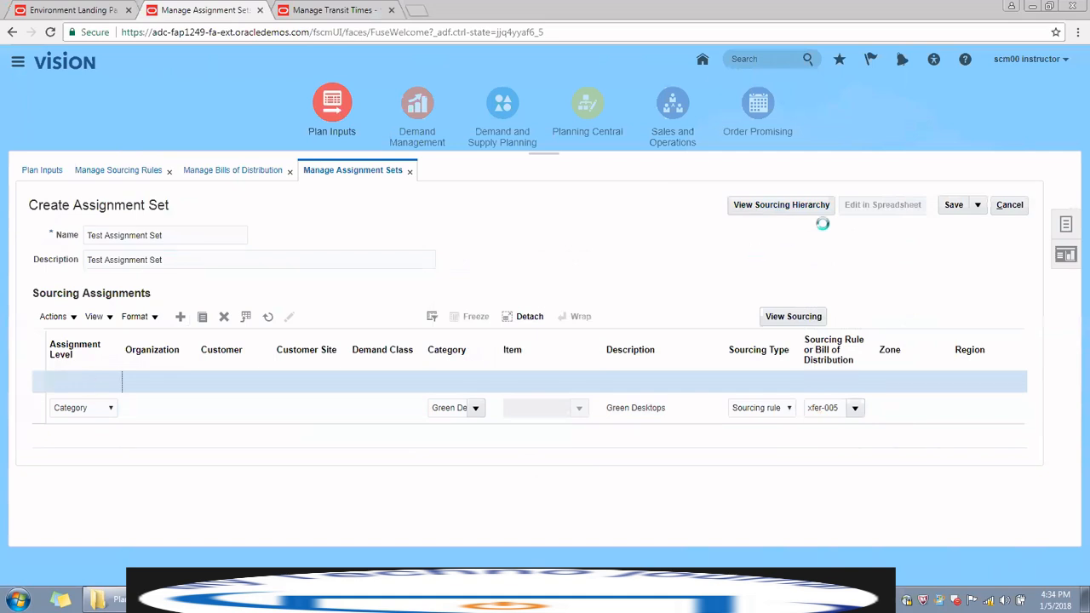
left_click(952, 206)
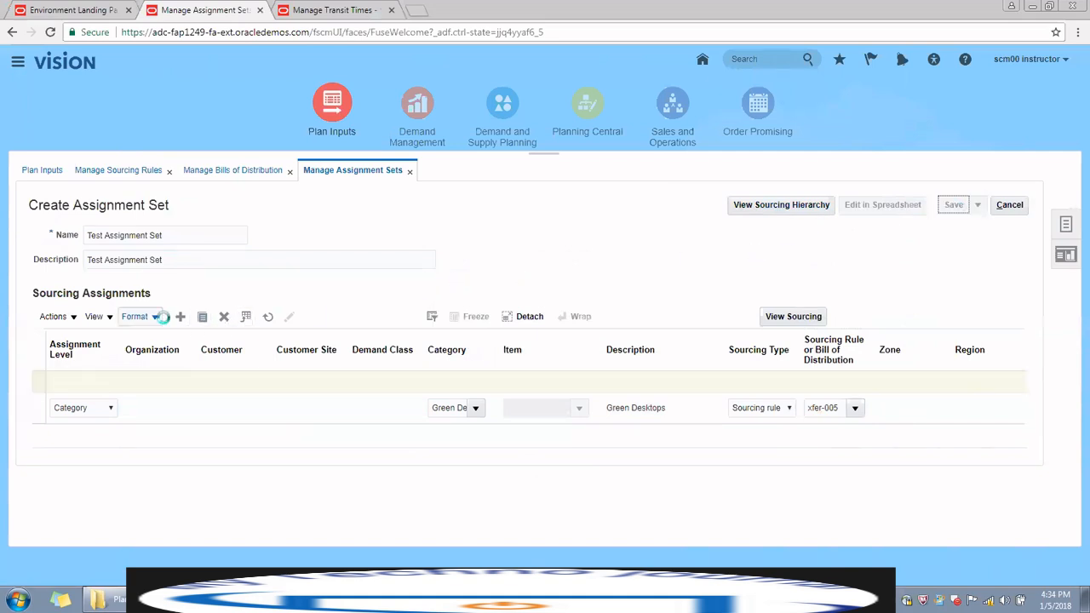
left_click(633, 212)
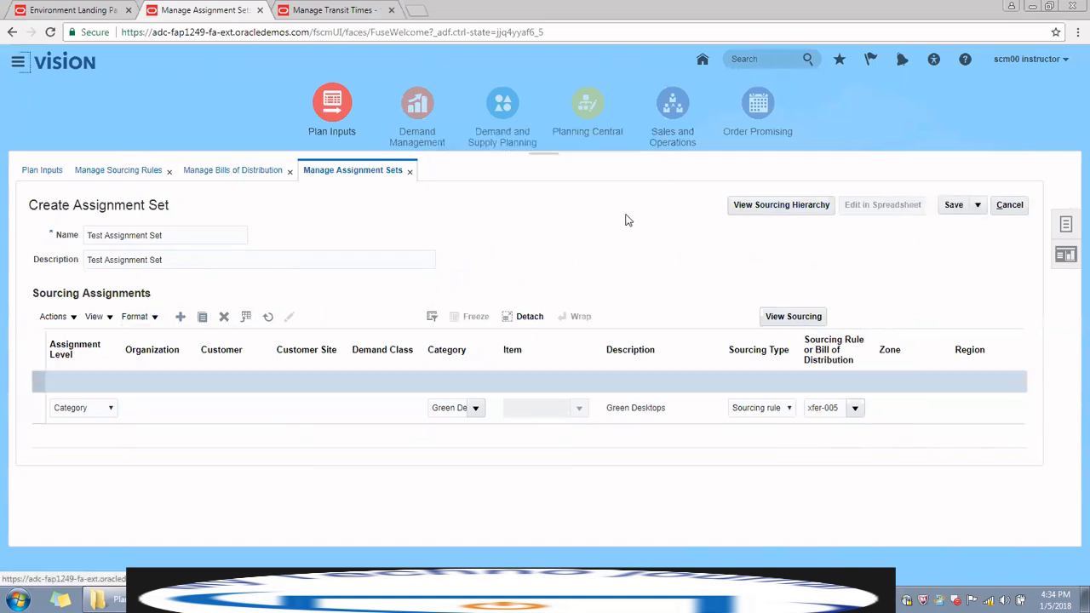
Try to delete the blank sourcing assignment row above the Green Desktops assignment.
left_click(671, 382)
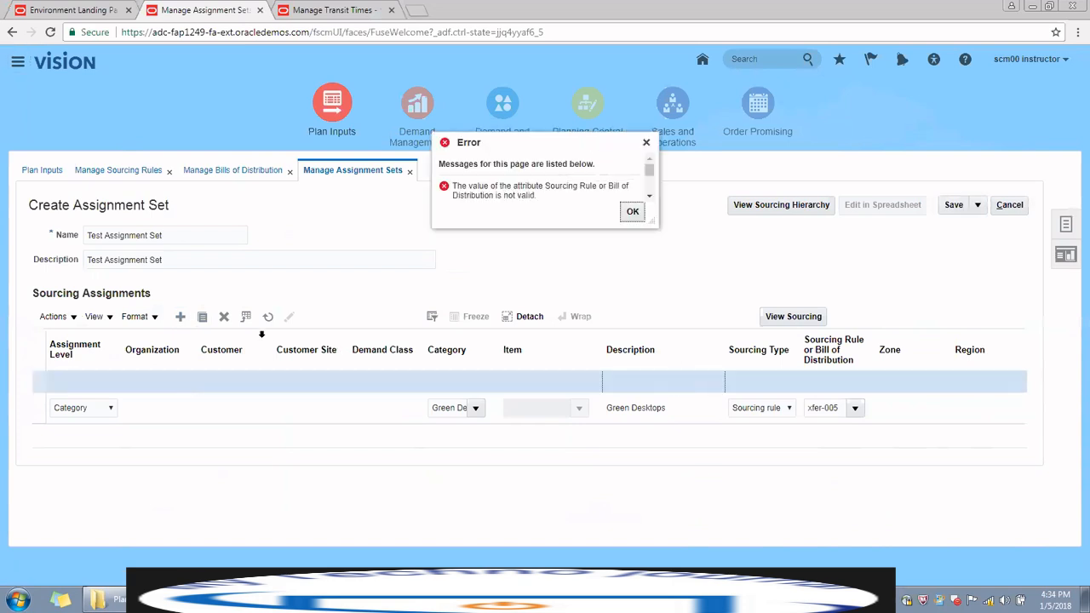
left_click(632, 213)
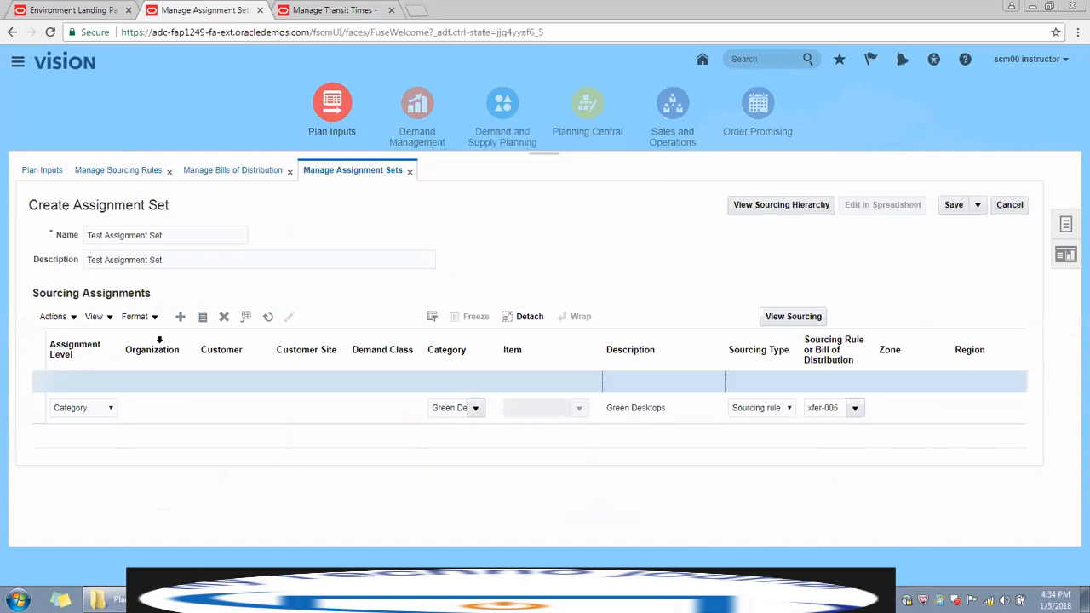
left_click(224, 316)
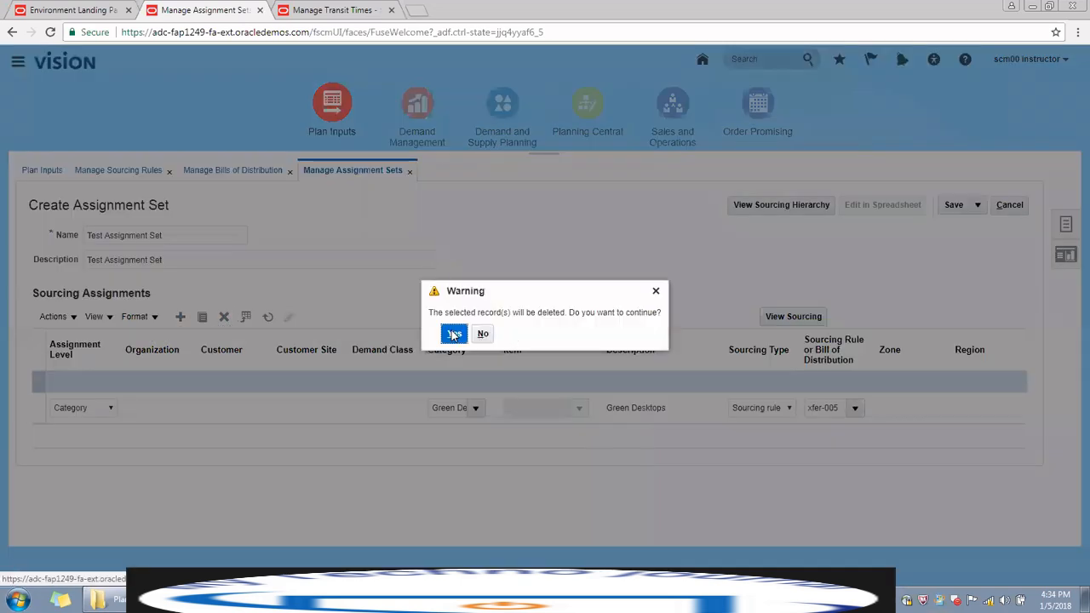
left_click(452, 333)
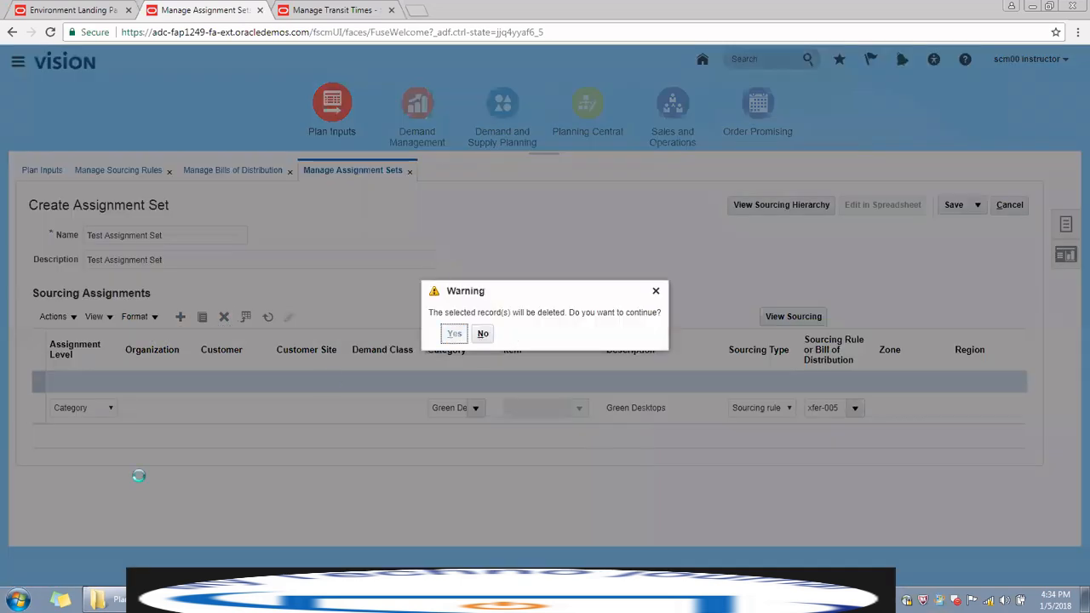
Try to edit the remaining blank sourcing assignment row, and cancel the creation of the assignment set.
left_click(101, 378)
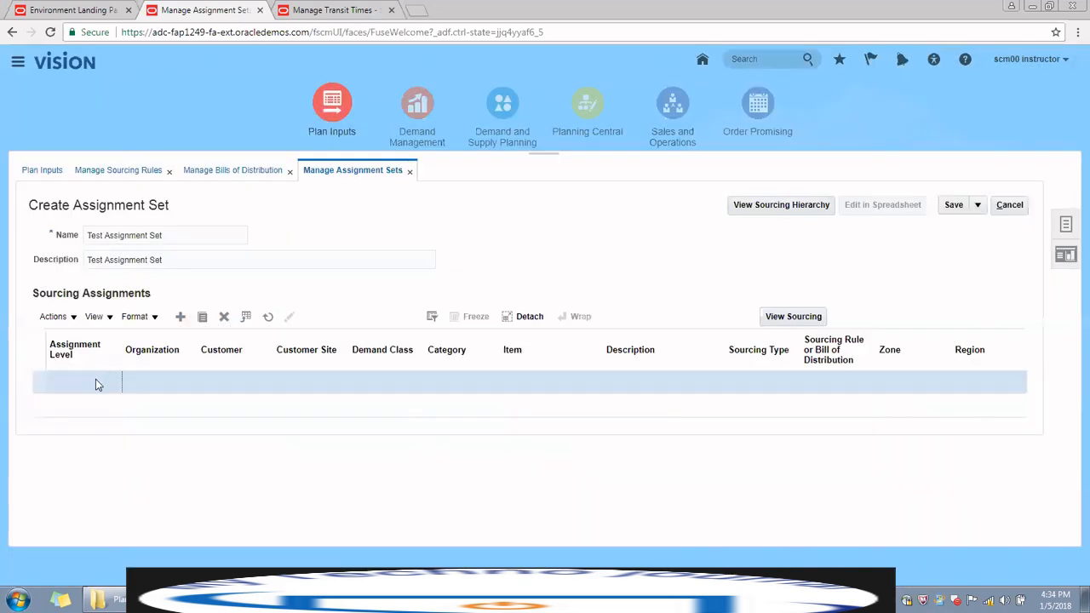
left_click(633, 212)
left_click(100, 383)
left_click(631, 209)
left_click(1008, 207)
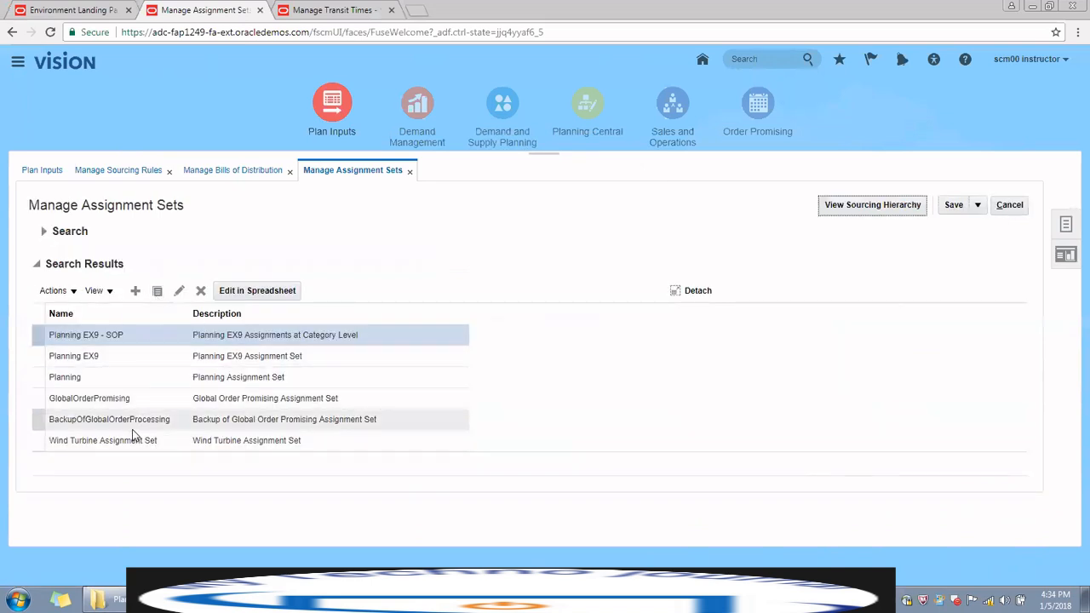
Search for all assignment sets again and open the Planning assignment set for editing.
left_click(44, 231)
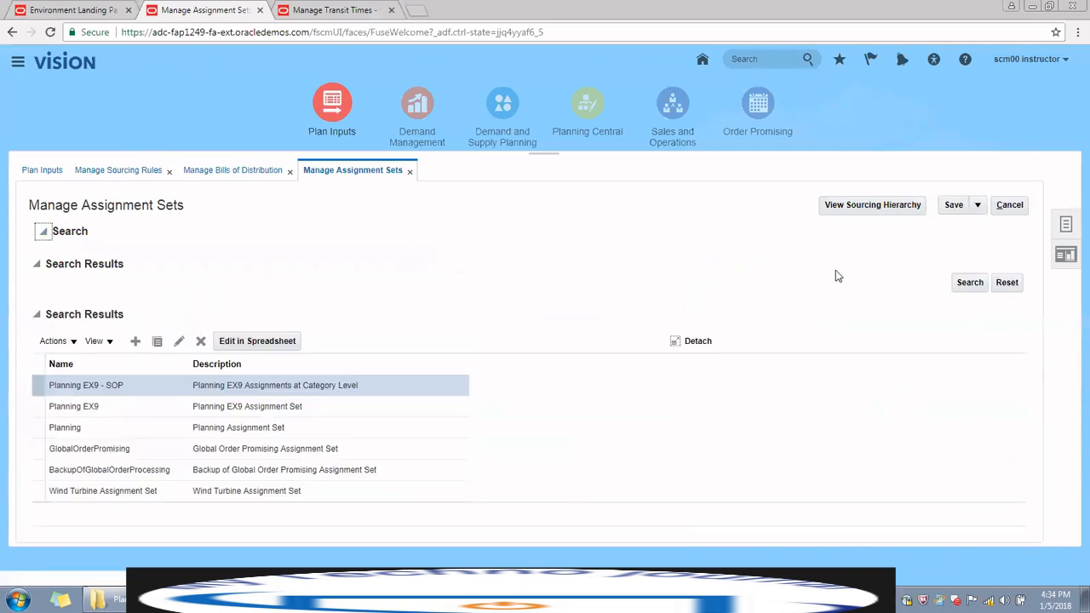
left_click(968, 282)
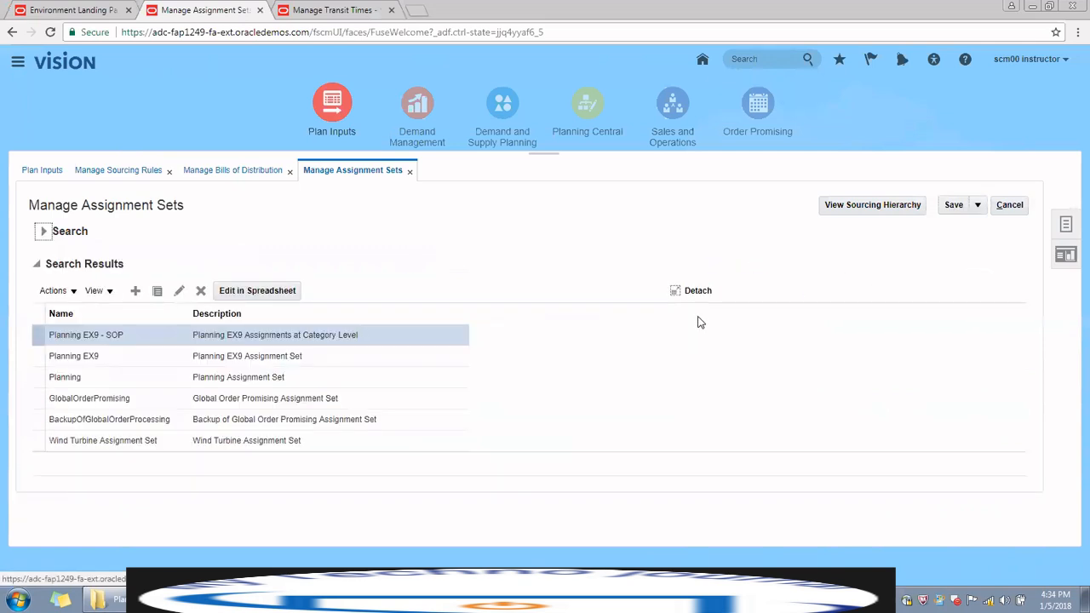
left_click(107, 385)
left_click(179, 290)
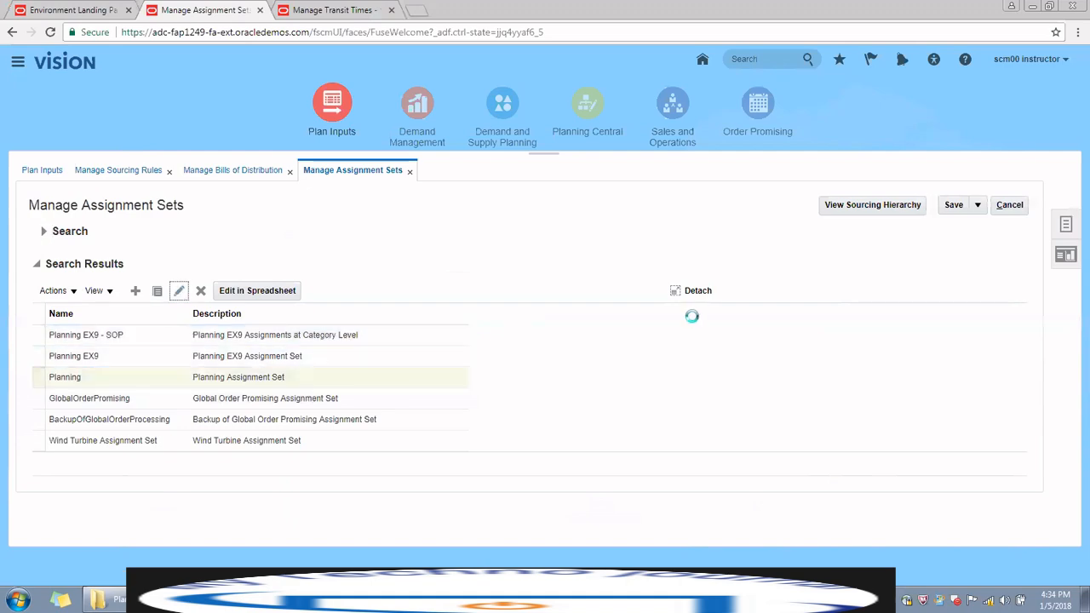
Review the Planning set's sourcing assignments at category and organization, item and organization, category, and item levels.
scroll(630, 336, "down", 3)
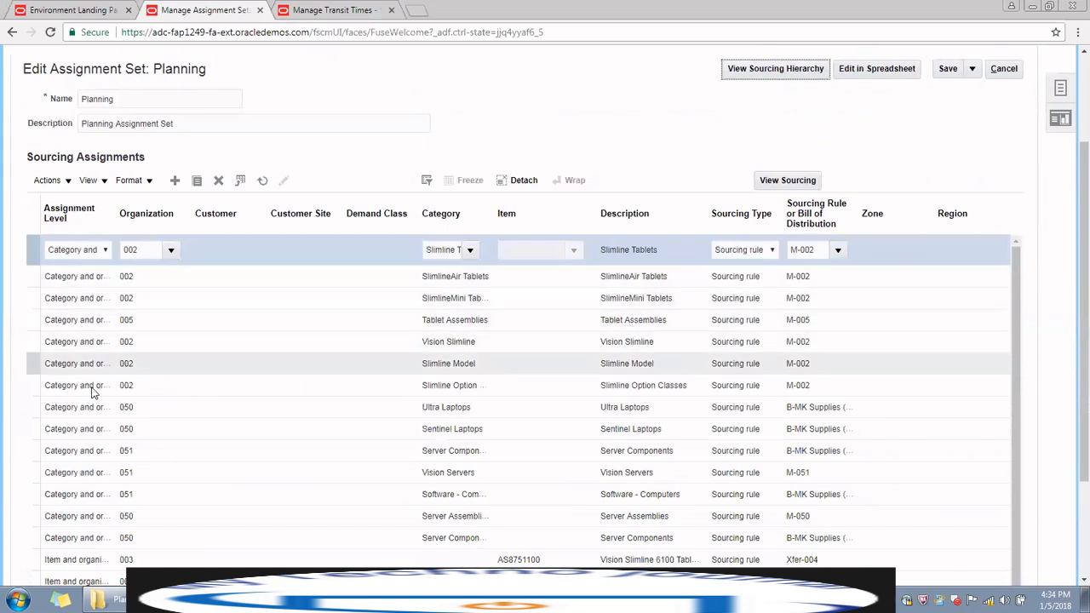
scroll(495, 297, "down", 5)
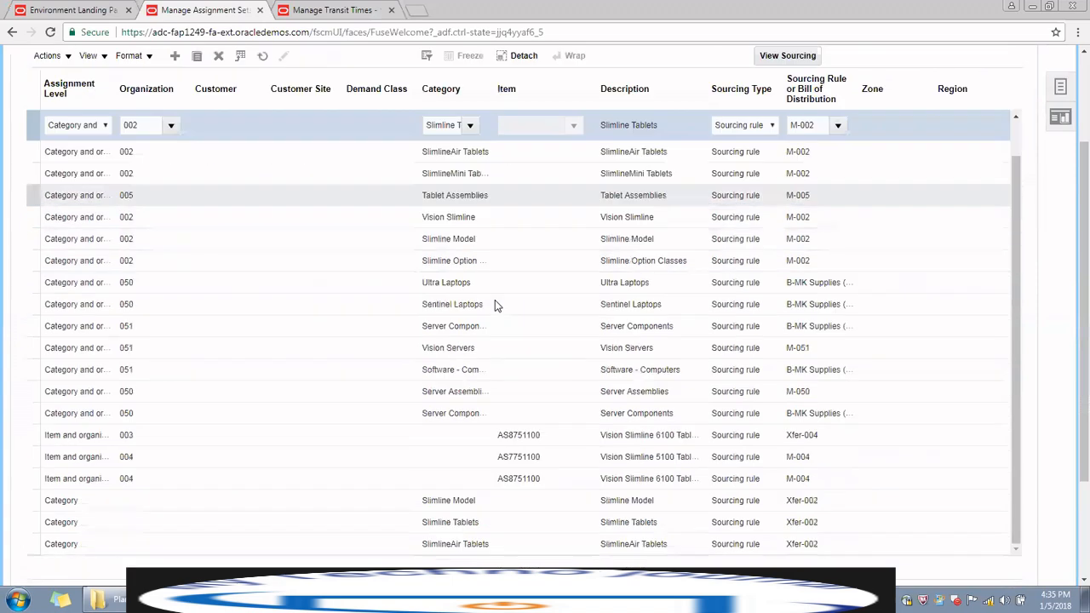
scroll(264, 387, "down", 10)
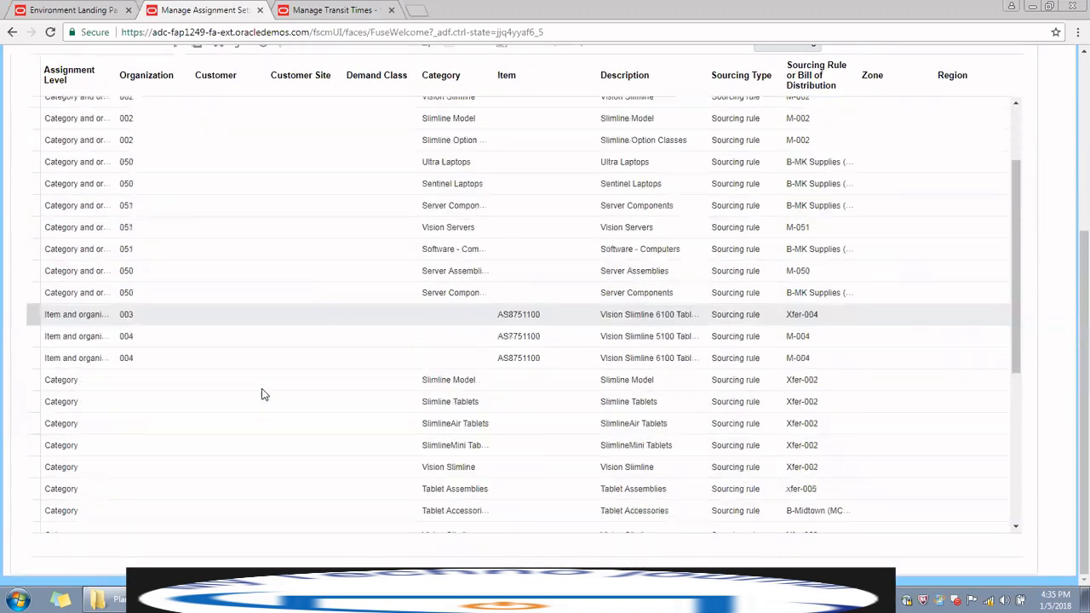
scroll(264, 380, "down", 1)
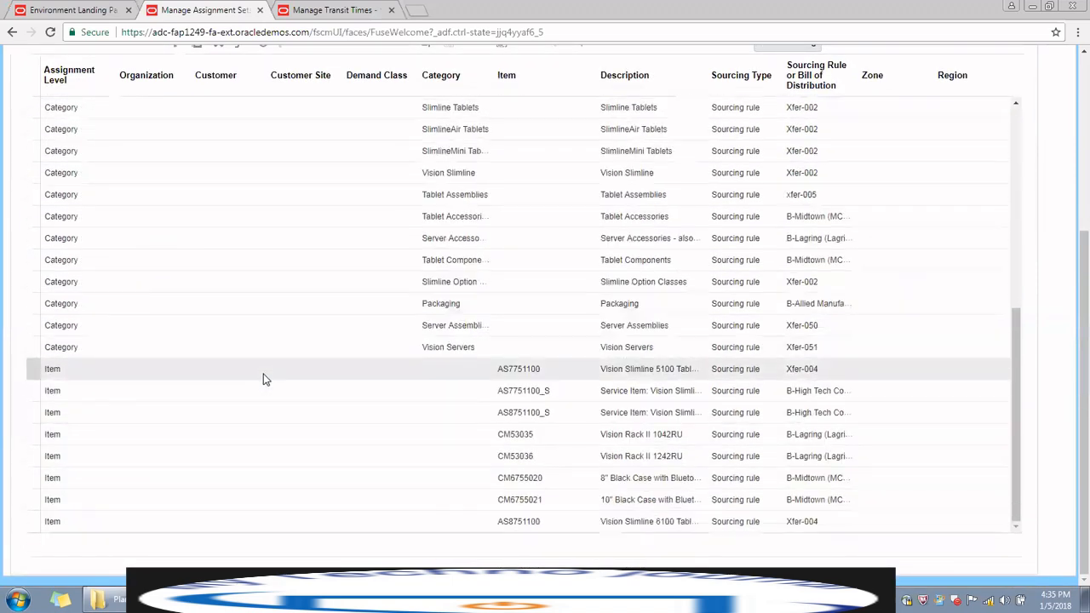
scroll(263, 380, "up", 15)
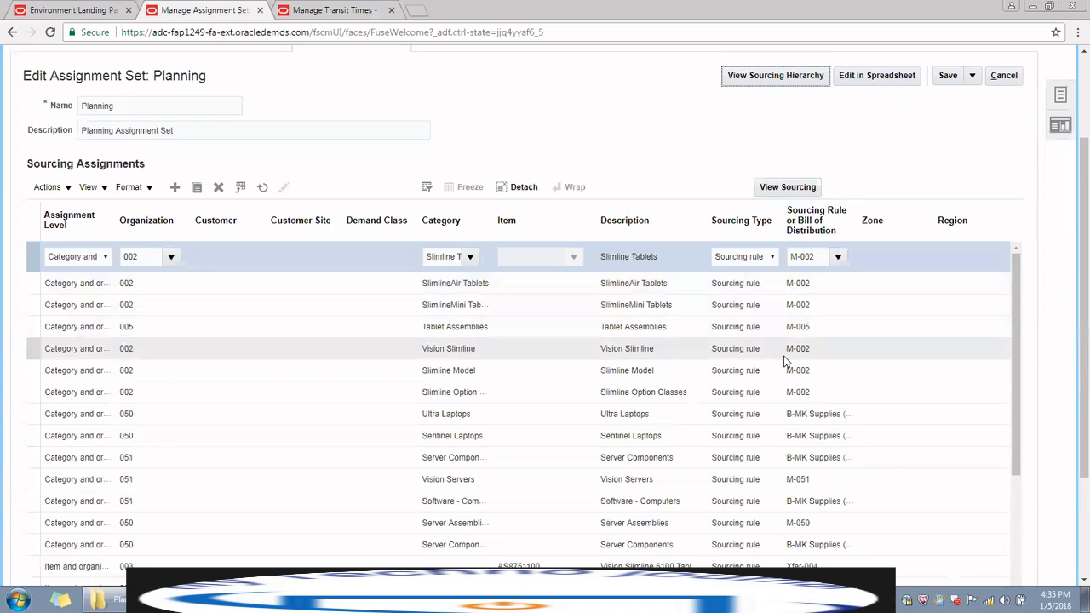
scroll(784, 359, "up", 2)
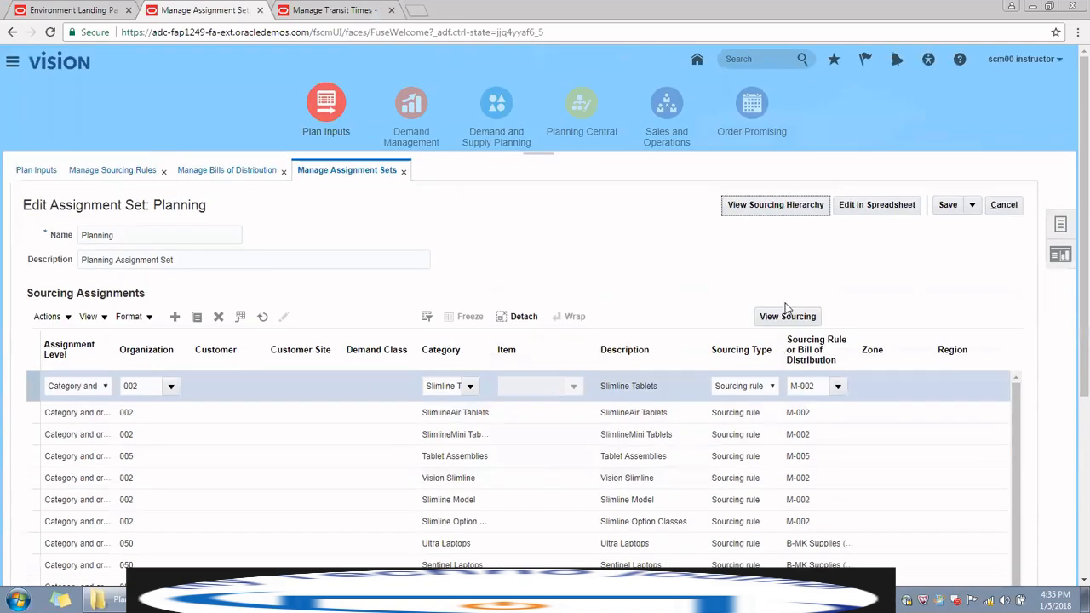
Copy item AS8751100 from its organization 003 assignment and enter it as the item in the Planning set's sourcing hierarchy search.
scroll(698, 348, "down", 5)
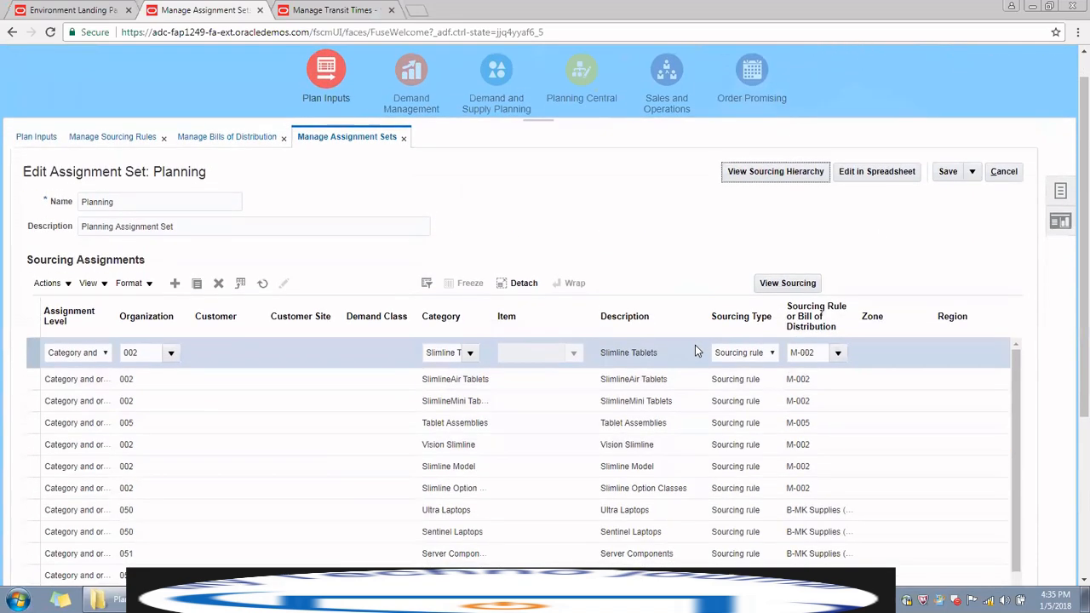
left_click(530, 361)
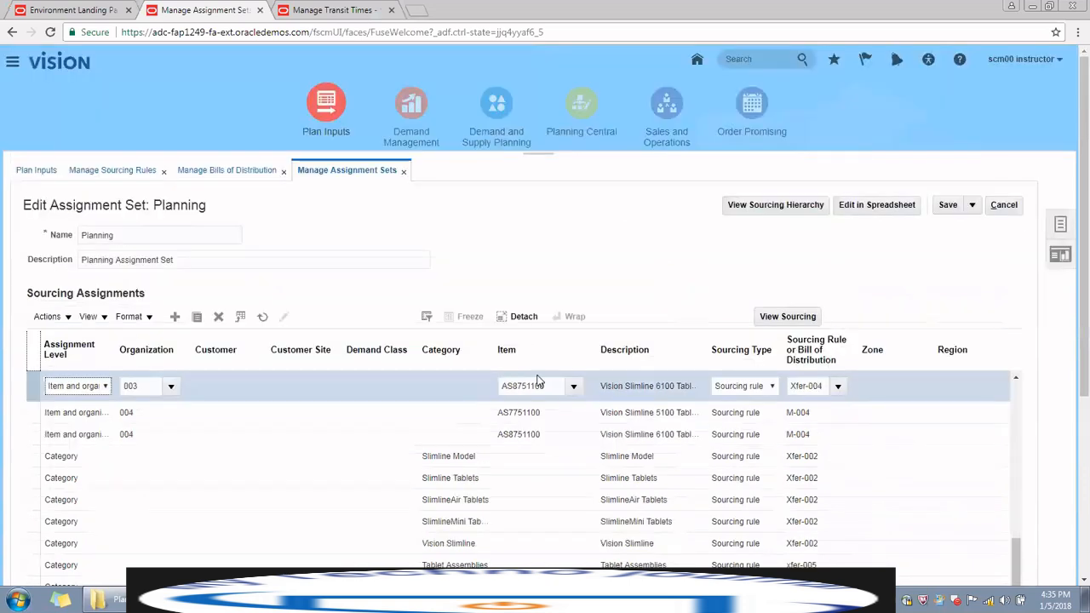
left_click_drag(547, 385, 454, 379)
key("ctrl+c")
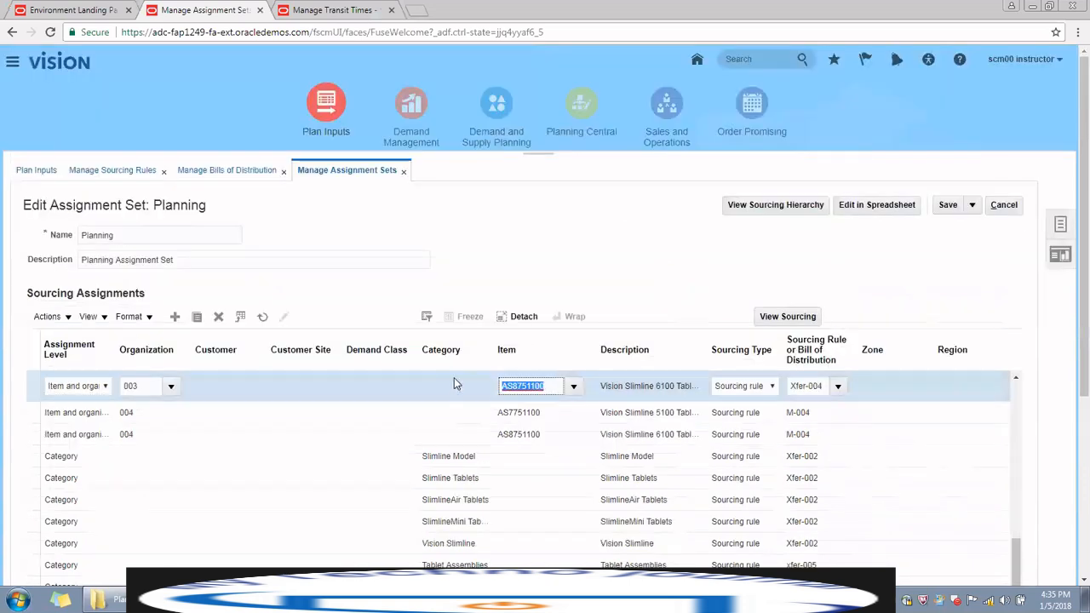
left_click(655, 278)
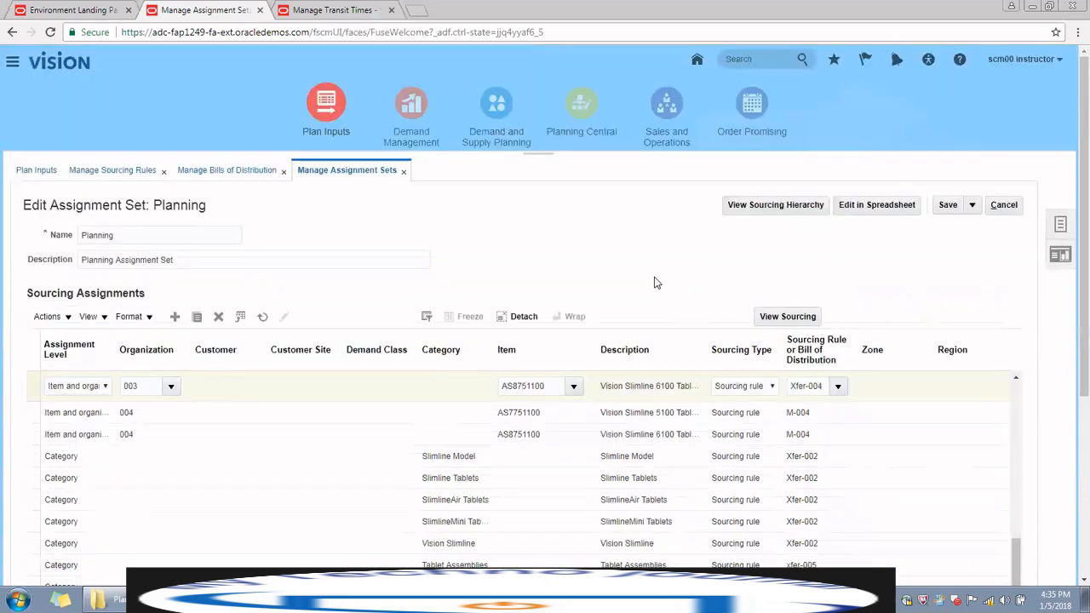
left_click(751, 212)
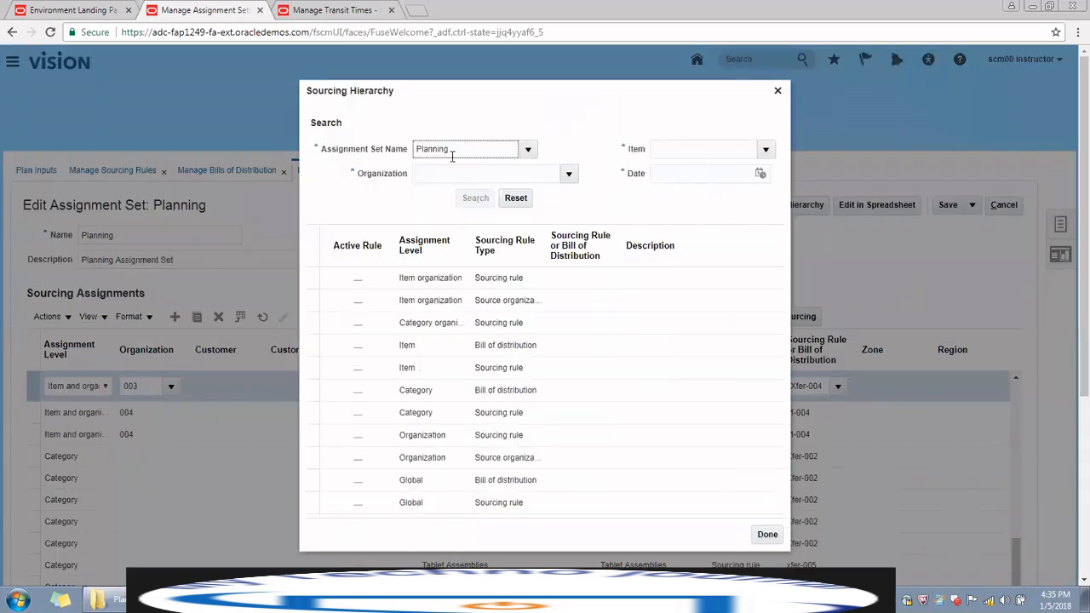
left_click(701, 149)
key("ctrl+v")
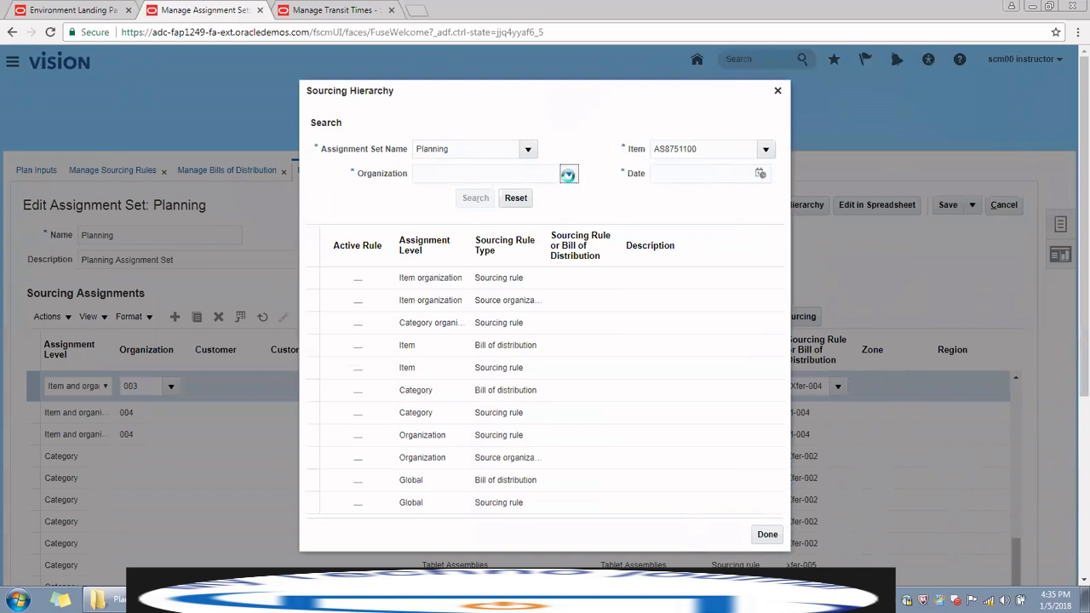
Set the sourcing hierarchy's organization to 003 and date to 1/5/18, and run the search.
left_click(569, 175)
left_click(477, 237)
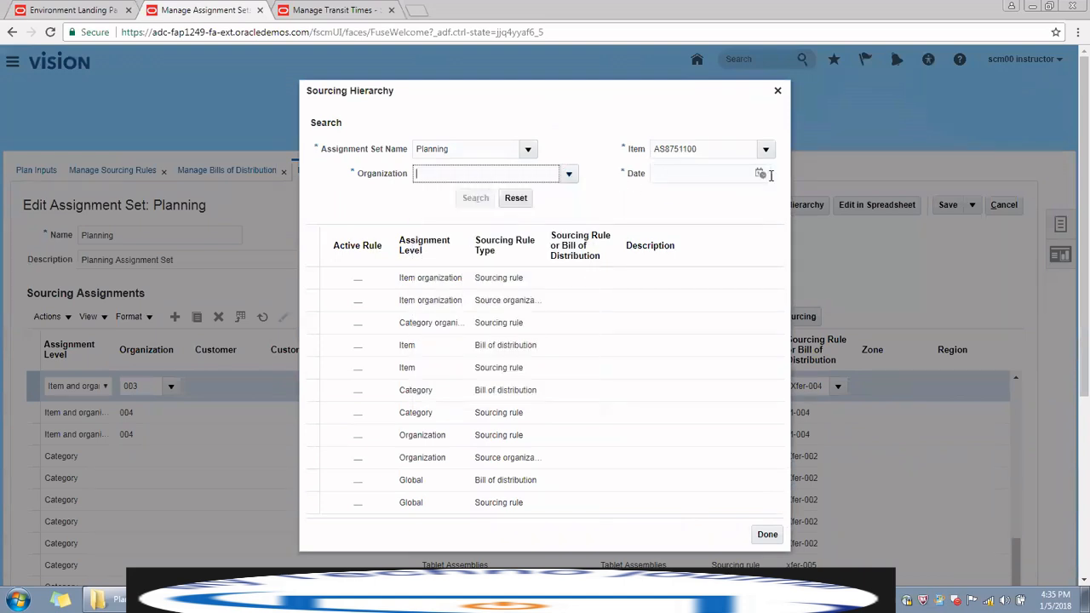
left_click(761, 174)
left_click(895, 232)
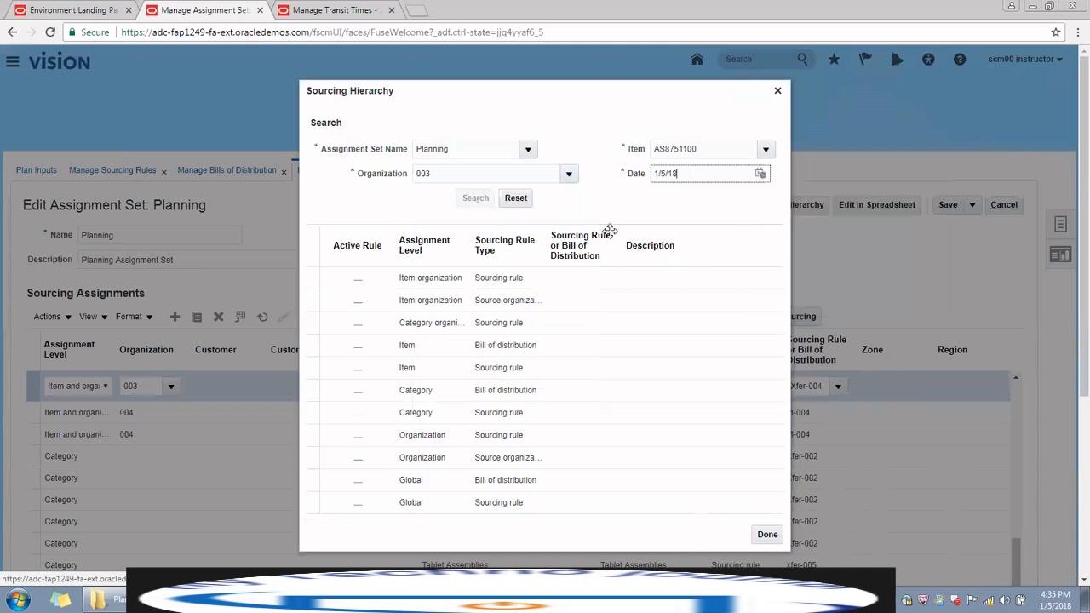
left_click(476, 199)
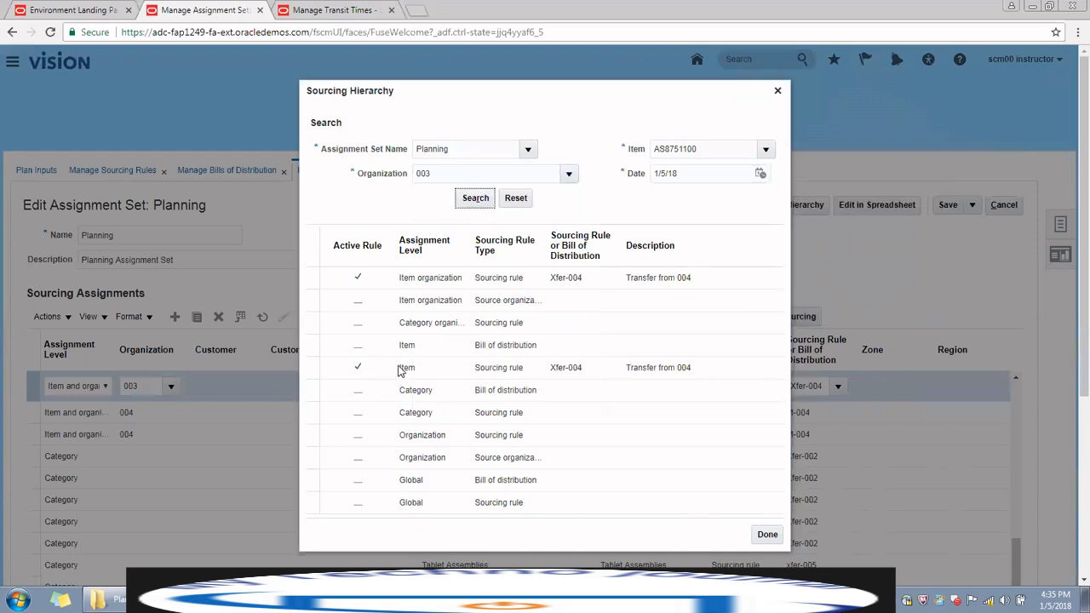
Compare the sourcing hierarchy's item organization and item level rules, and close the hierarchy.
left_click_drag(400, 371, 433, 375)
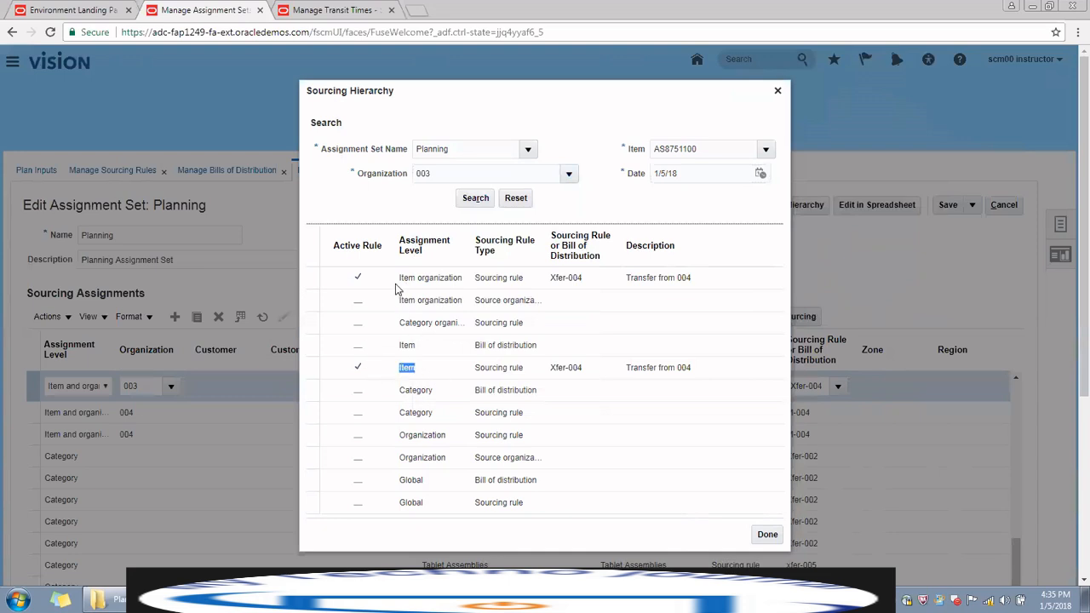
left_click_drag(397, 281, 465, 286)
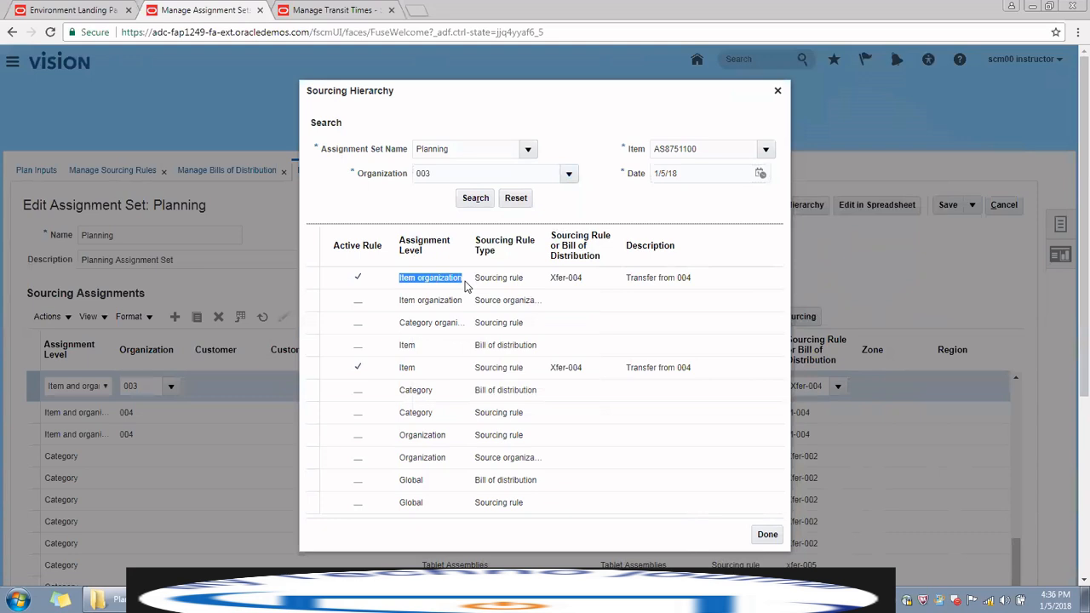
left_click(410, 289)
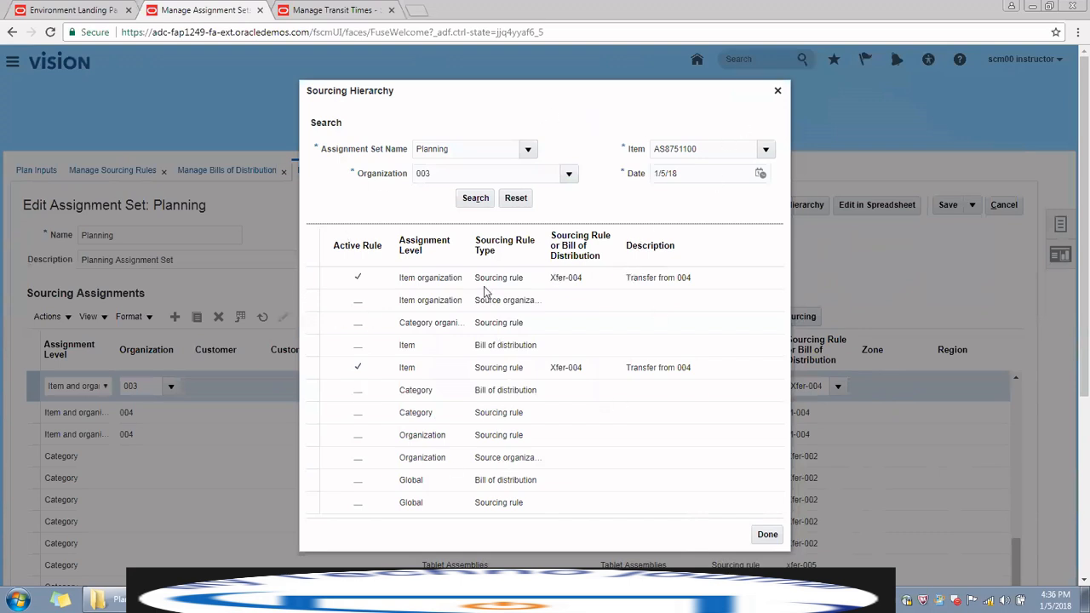
left_click(777, 92)
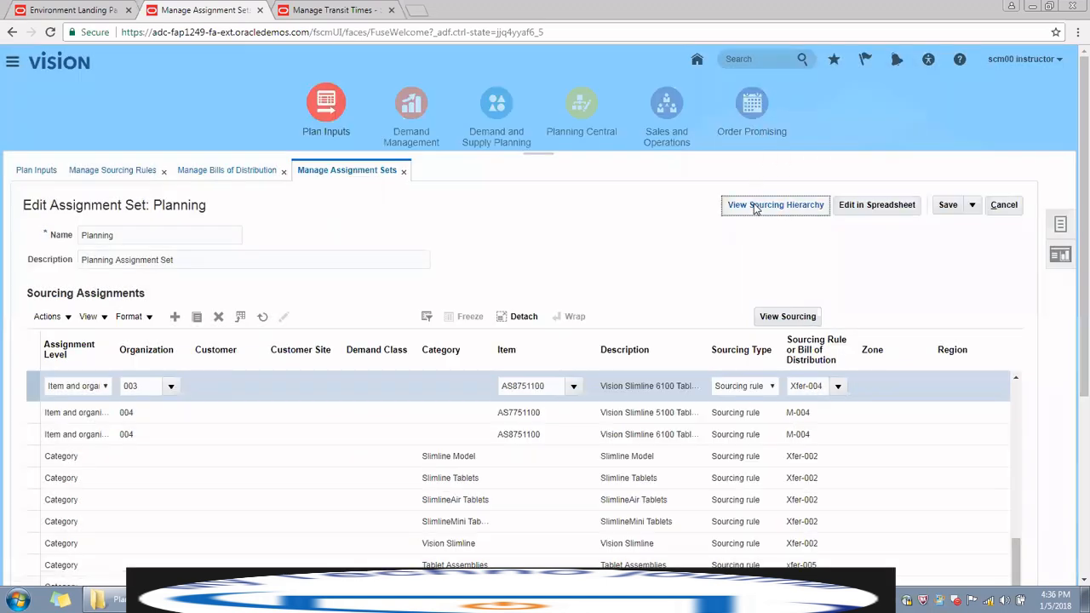
Export the Planning assignment set to a spreadsheet, open it in Excel with editing enabled, and connect to the application.
left_click(867, 212)
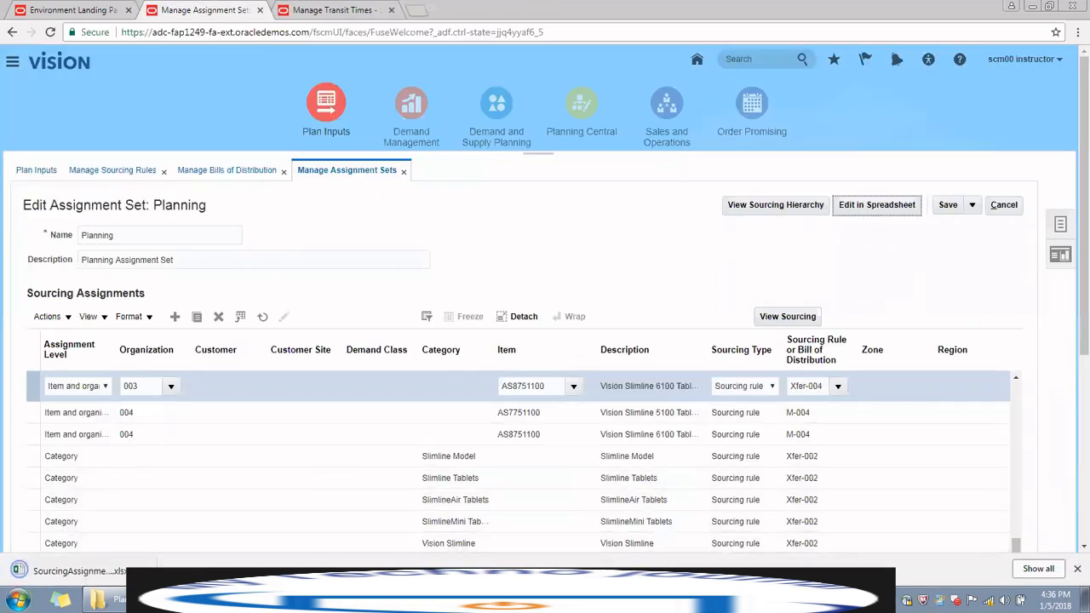
left_click(49, 570)
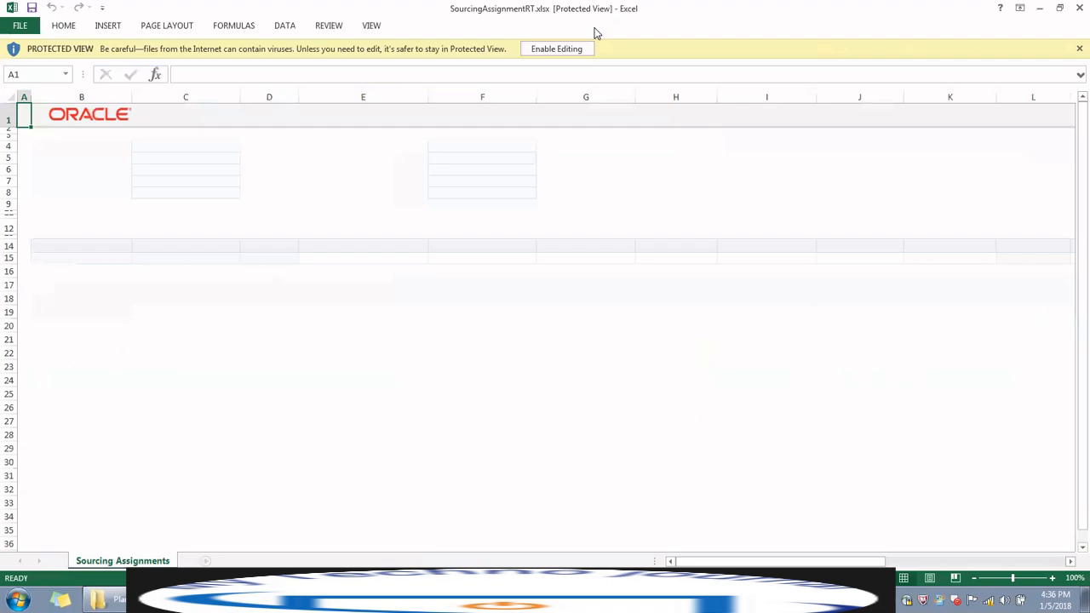
left_click(1060, 8)
left_click(676, 135)
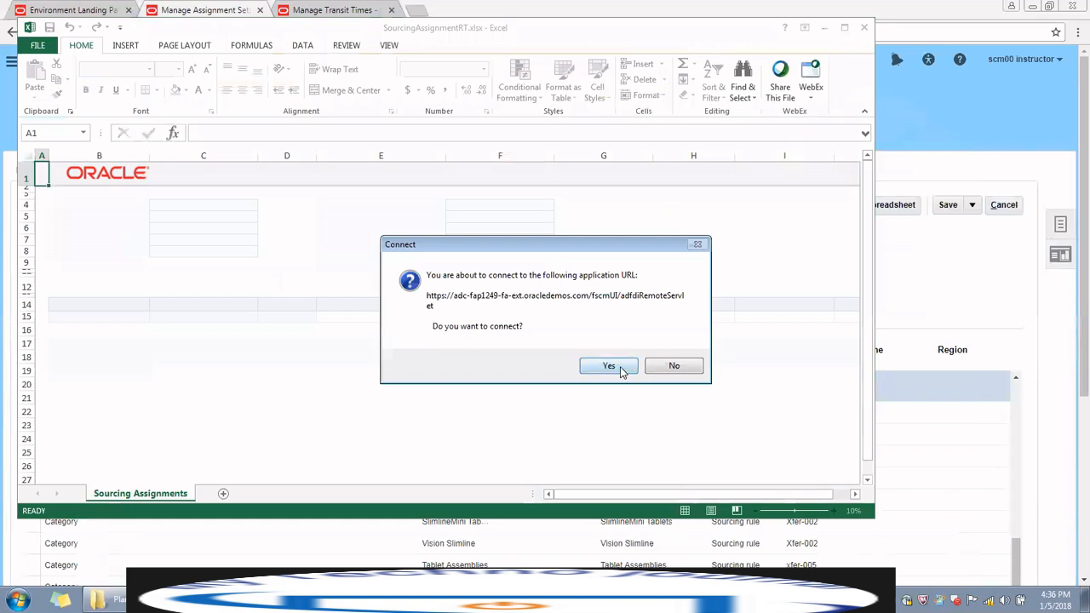
left_click(621, 367)
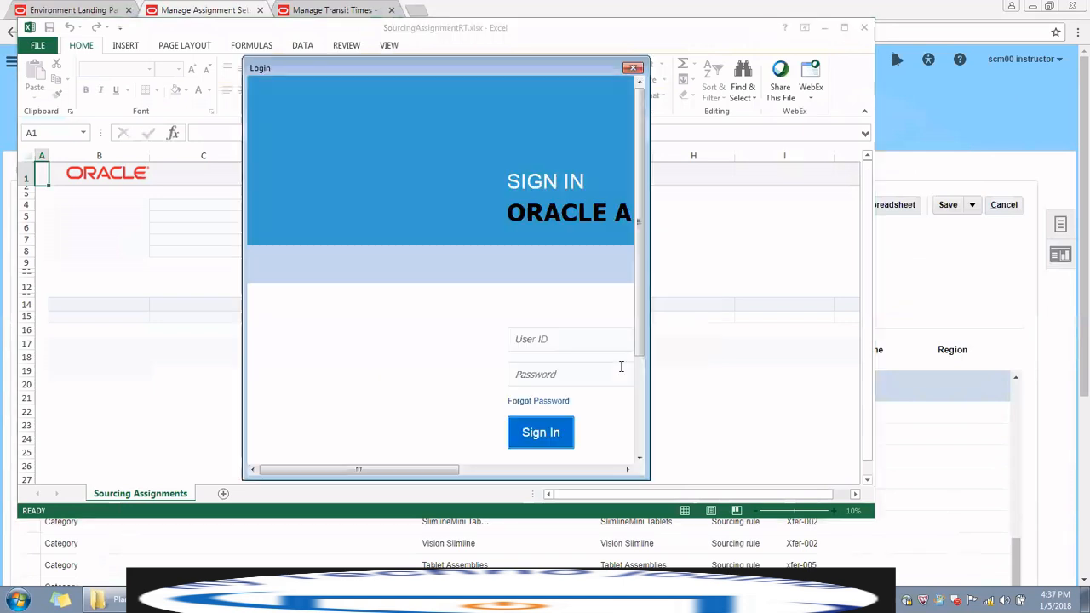
Sign in to the spreadsheet connection with the user ID and the login password copied from the environment launch pad, and accept the version warning.
left_click(585, 337)
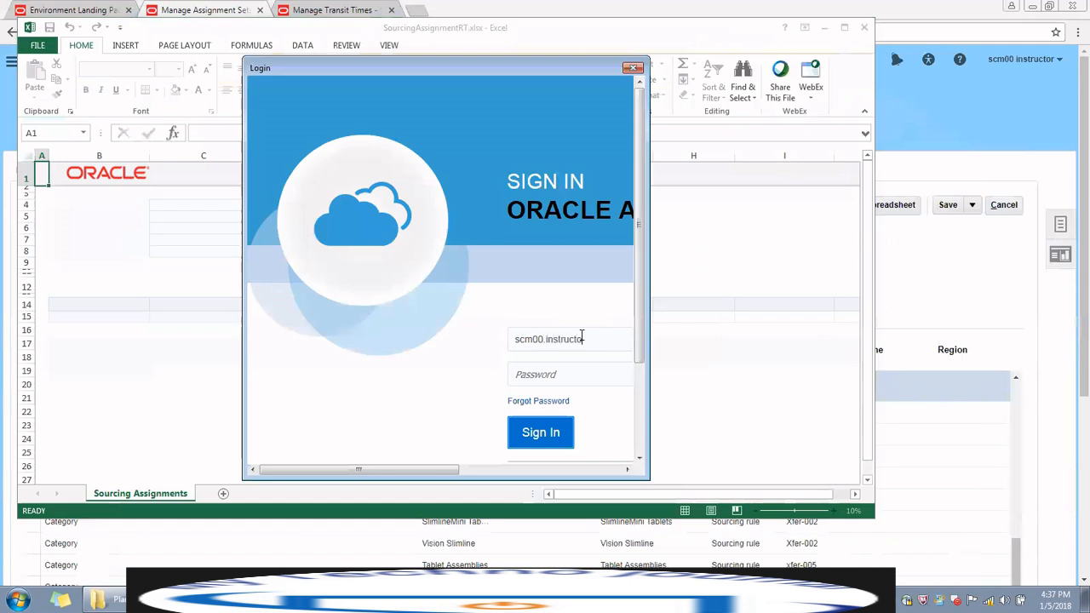
left_click(433, 600)
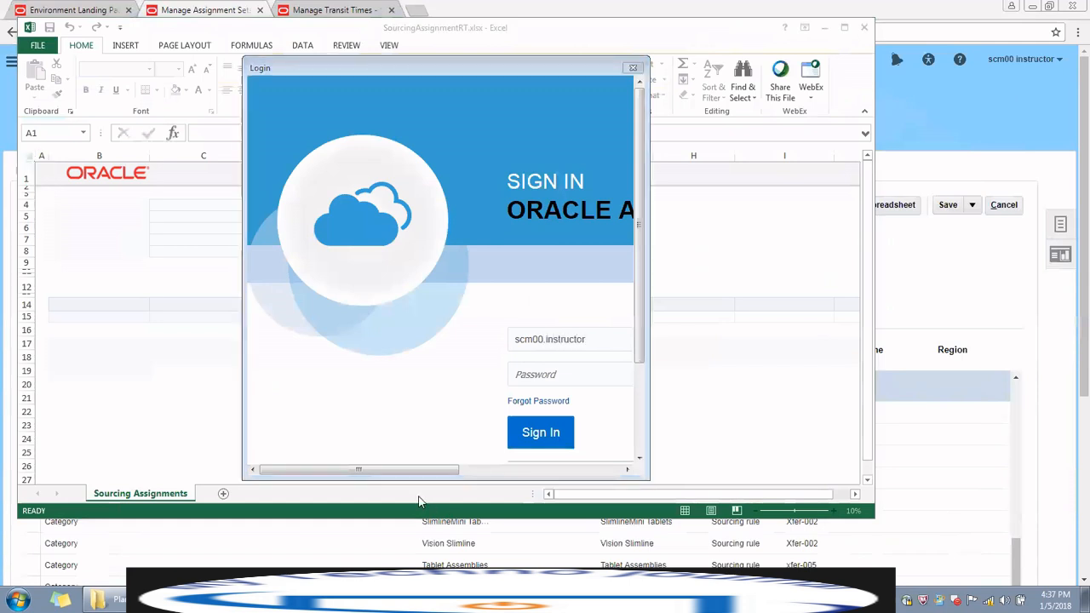
left_click(204, 419)
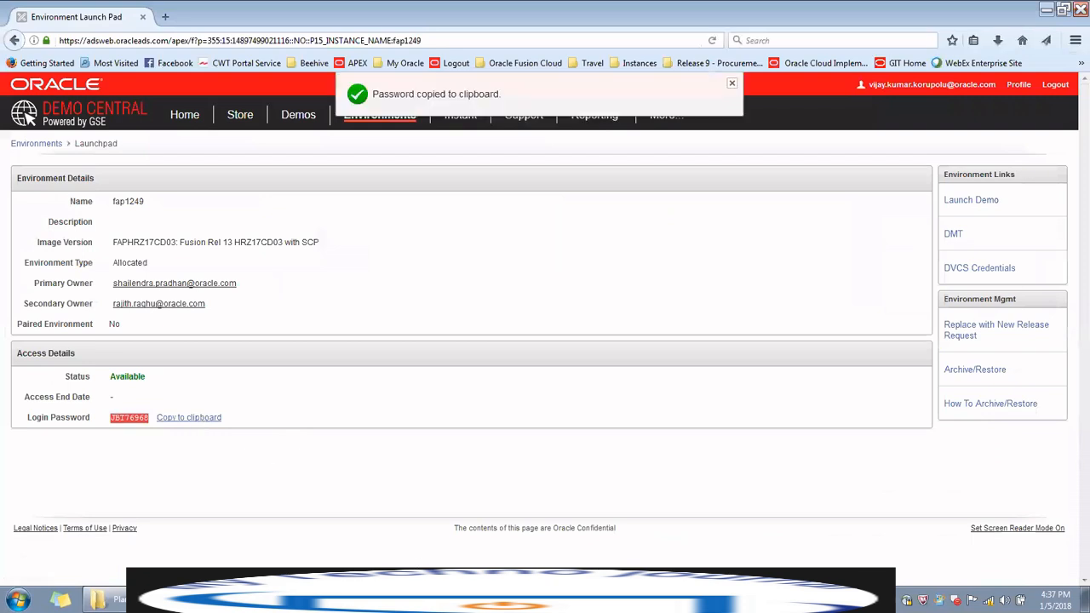
key("alt+Tab")
left_click(549, 376)
key("ctrl+v")
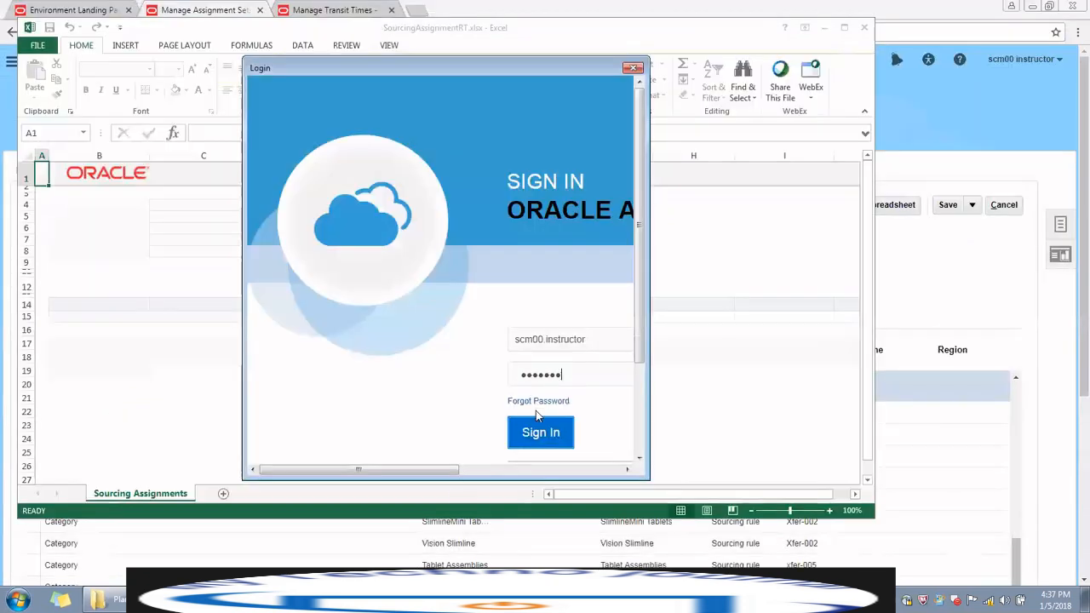
left_click(537, 431)
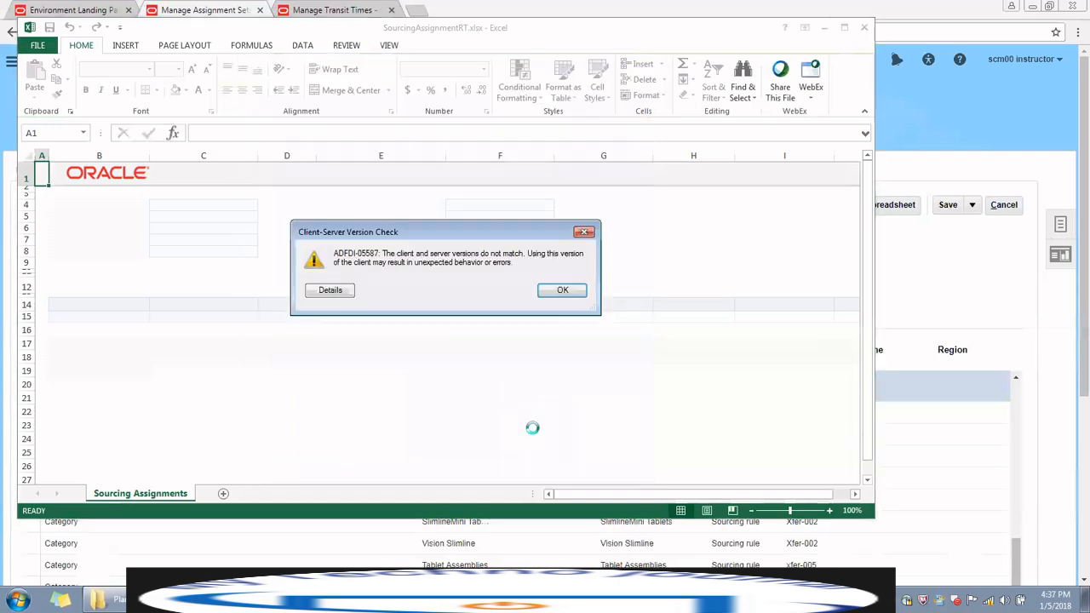
key("Return")
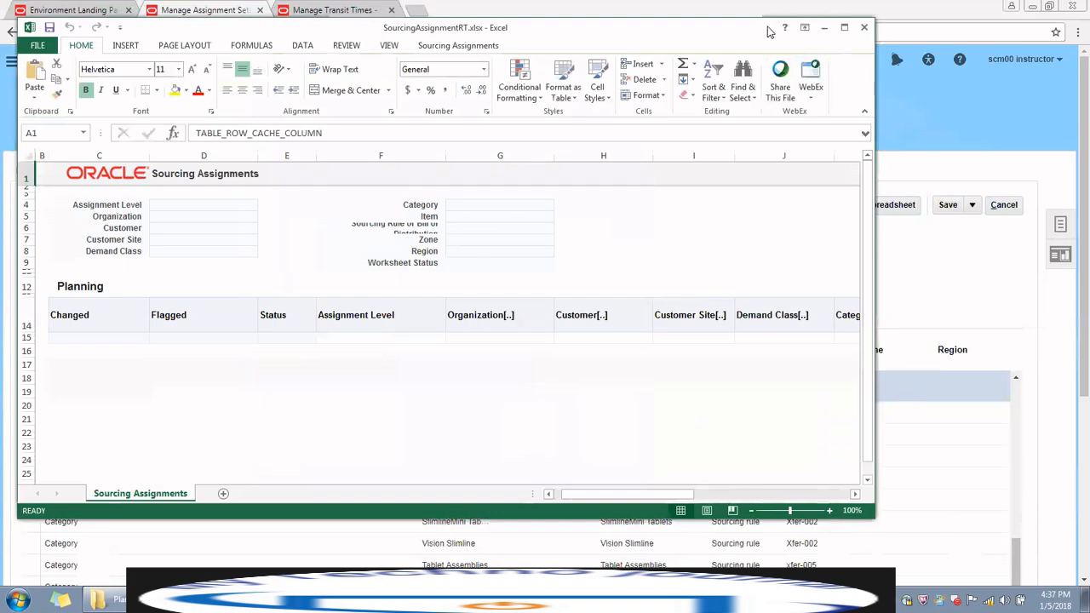
Load all of the Planning set's sourcing assignments into the worksheet with an unfiltered search.
left_click_drag(767, 32, 886, 86)
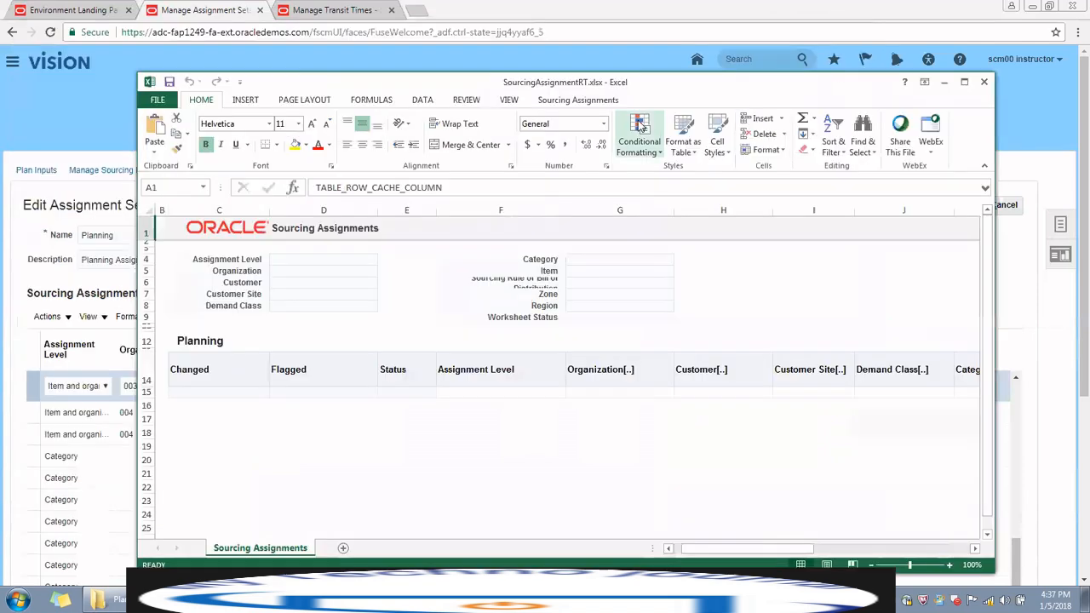
left_click(588, 101)
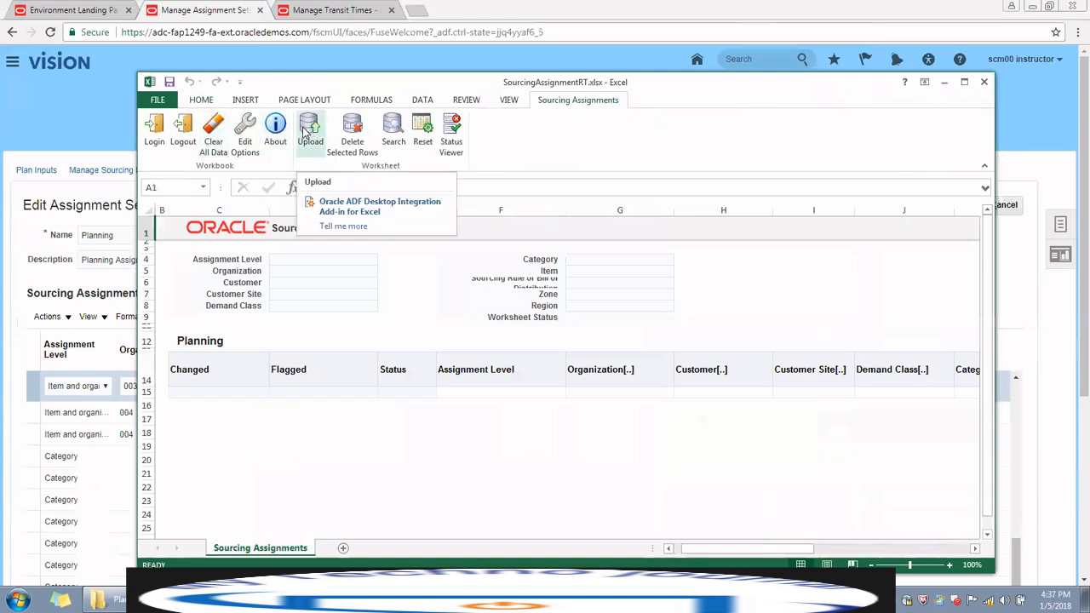
left_click(394, 128)
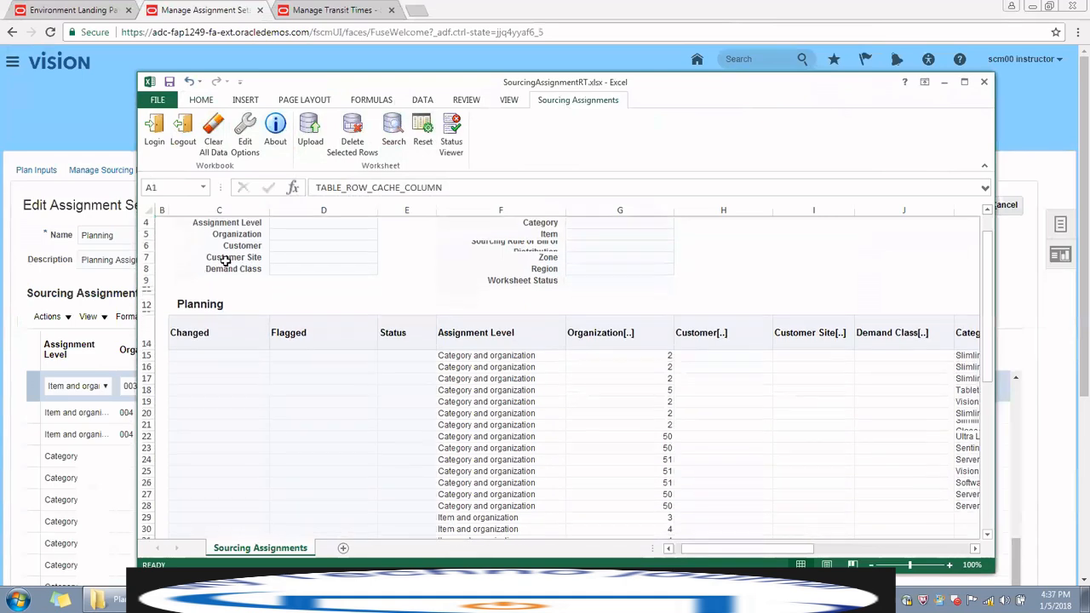
Fit the height of all worksheet rows to their contents.
left_click(143, 211)
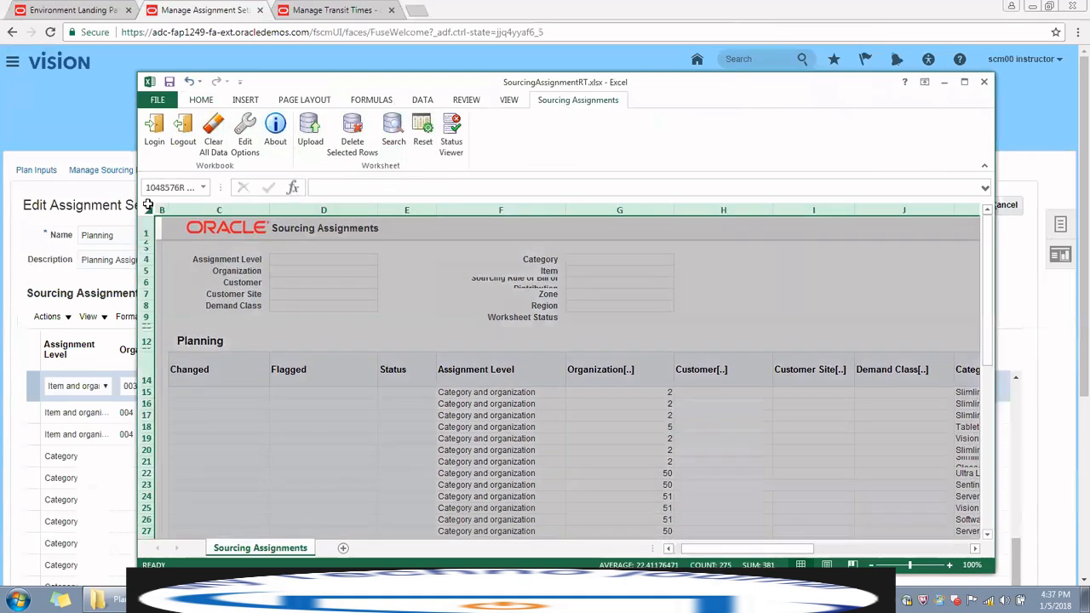
double_click(149, 244)
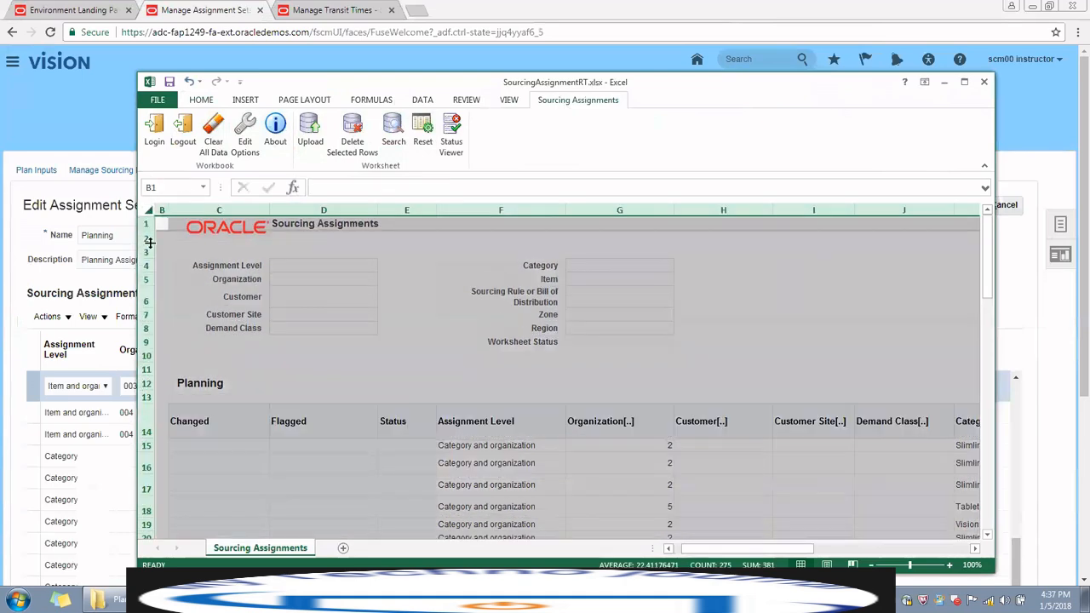
left_click(421, 382)
Look at the row editing options available for the assignment in row 16, without applying any.
scroll(420, 382, "down", 4)
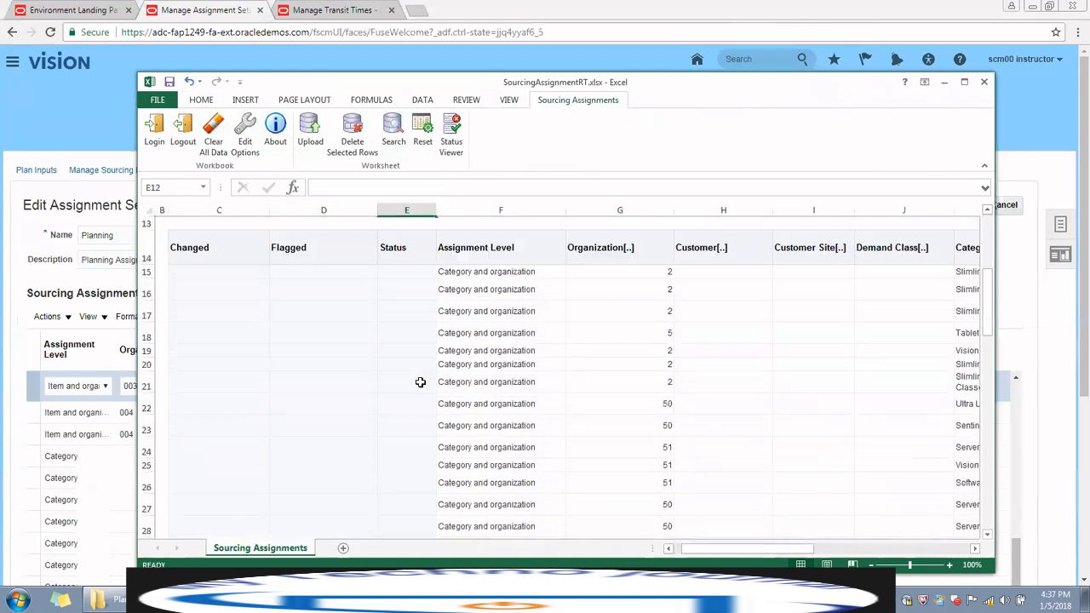
left_click(146, 294)
right_click(147, 294)
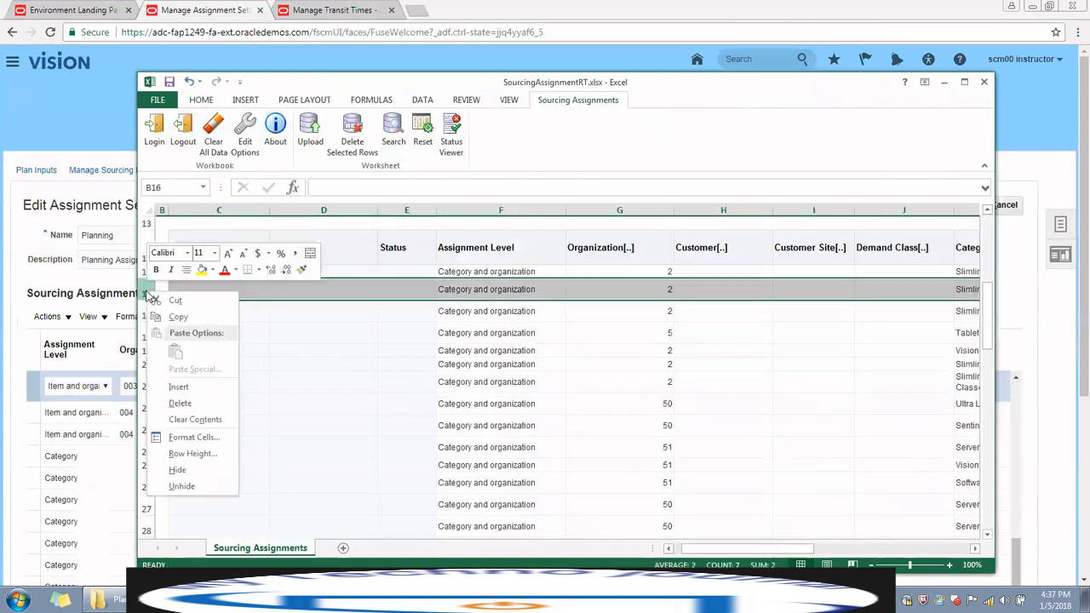
key("Escape")
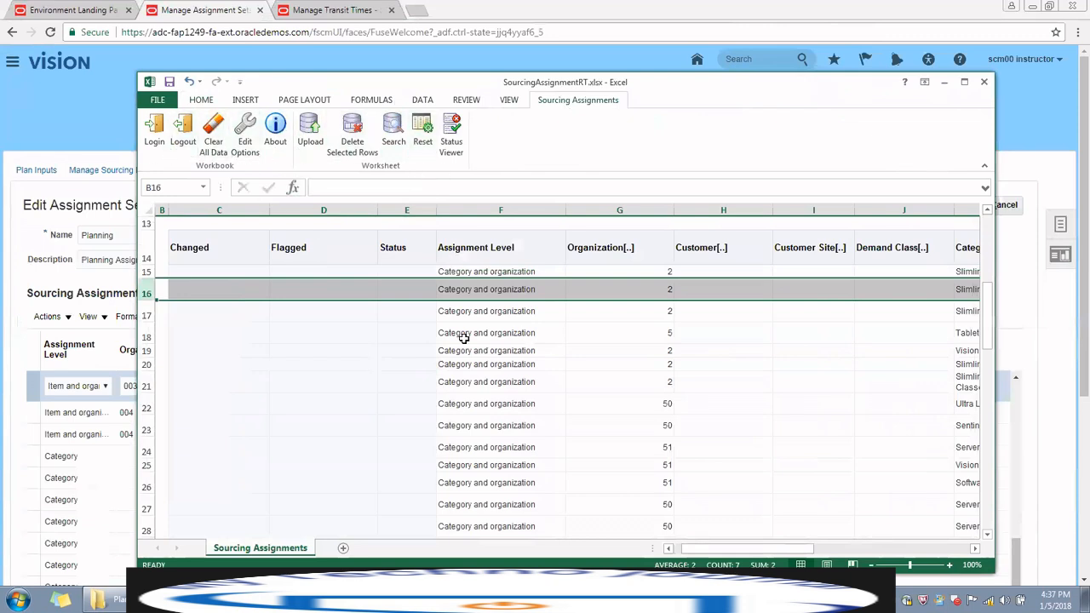
scroll(467, 324, "down", 1)
scroll(483, 302, "up", 1)
Examine row 16's assignment level choices, organization and customer fields, and the category, sourcing rule, zone and region columns.
left_click(499, 290)
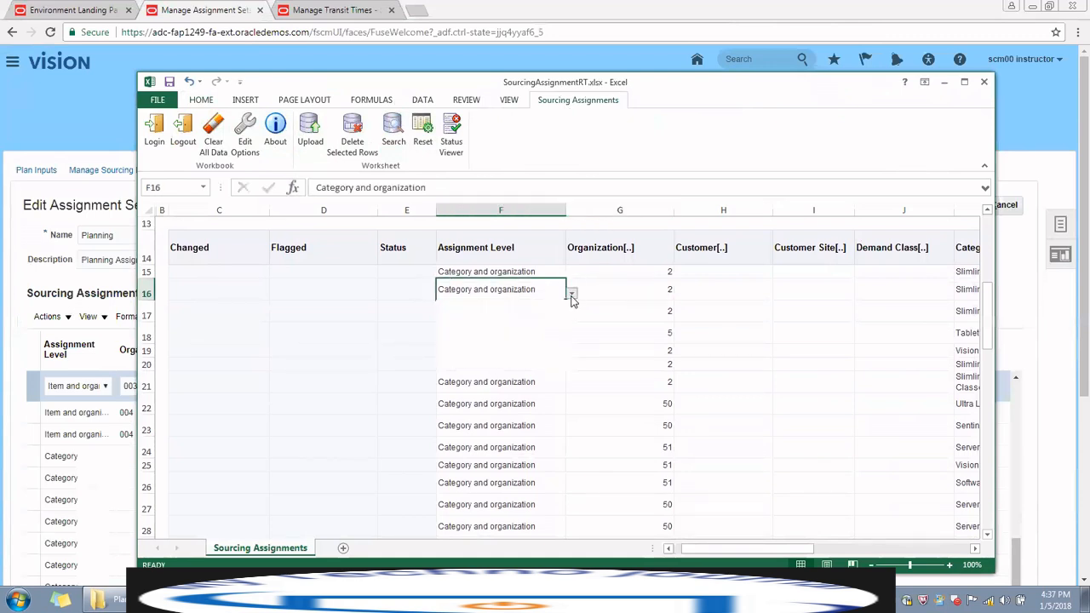
left_click(572, 294)
left_click(624, 305)
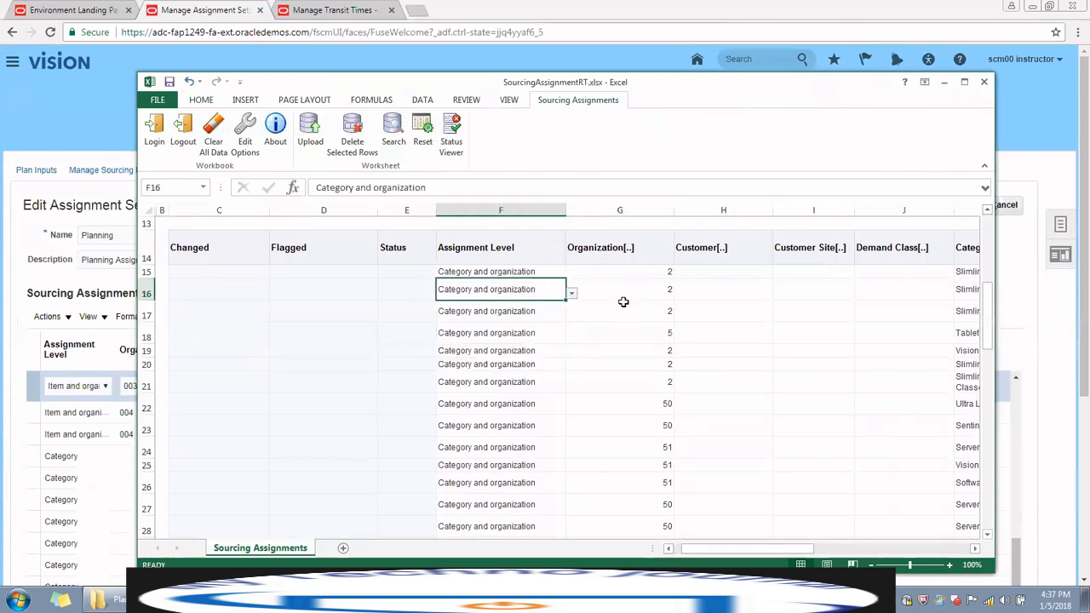
left_click(635, 288)
left_click(693, 290)
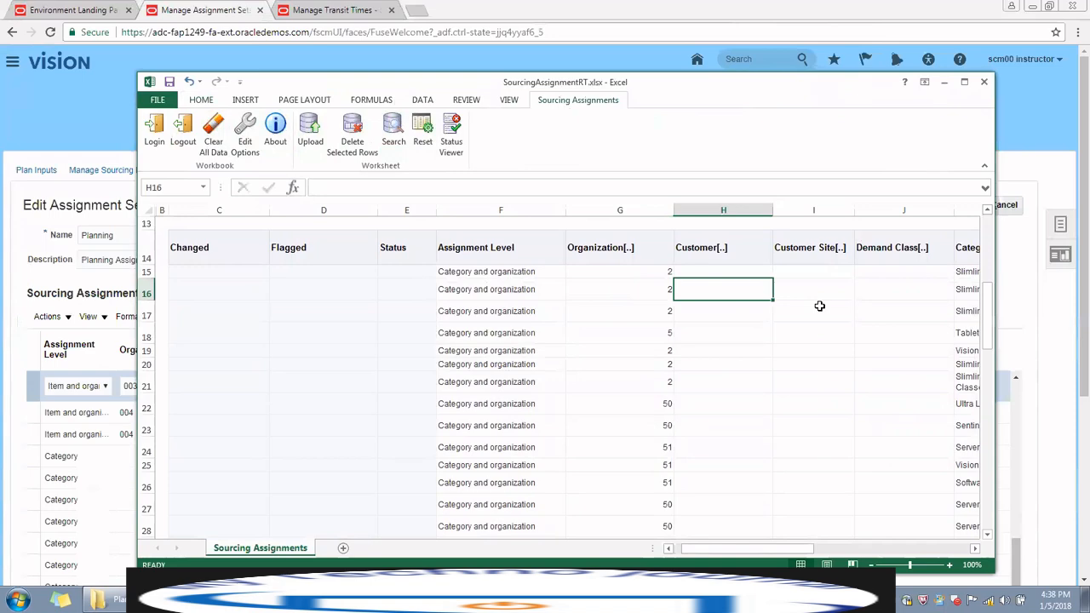
left_click_drag(797, 549, 866, 555)
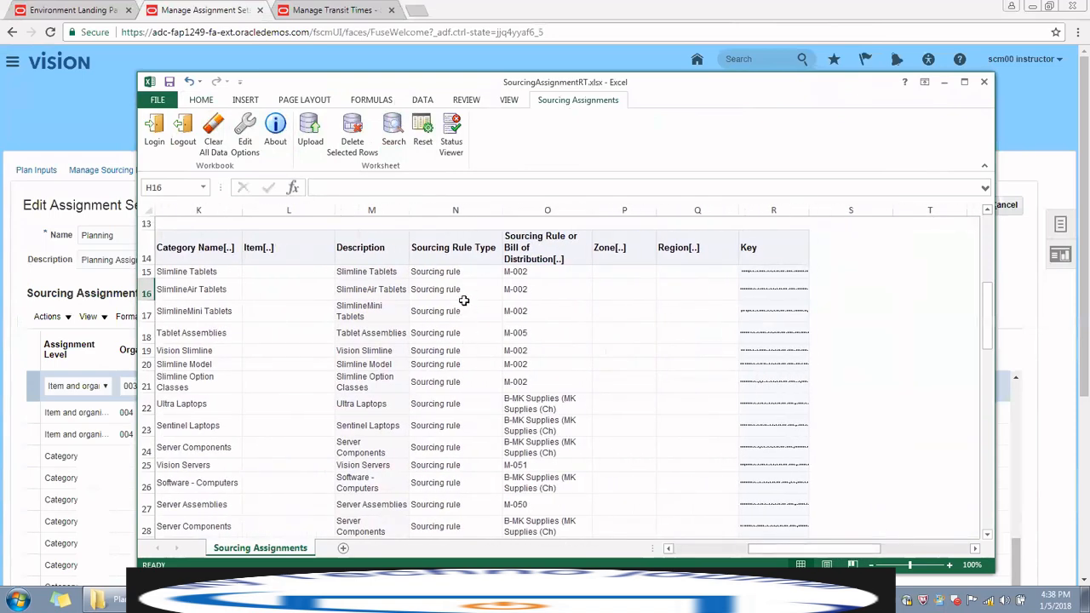
Look at the sourcing rule type choices for the SlimlineMini Tablets assignment in row 17 without changing the value.
left_click_drag(465, 300, 464, 299)
left_click(478, 312)
left_click(510, 318)
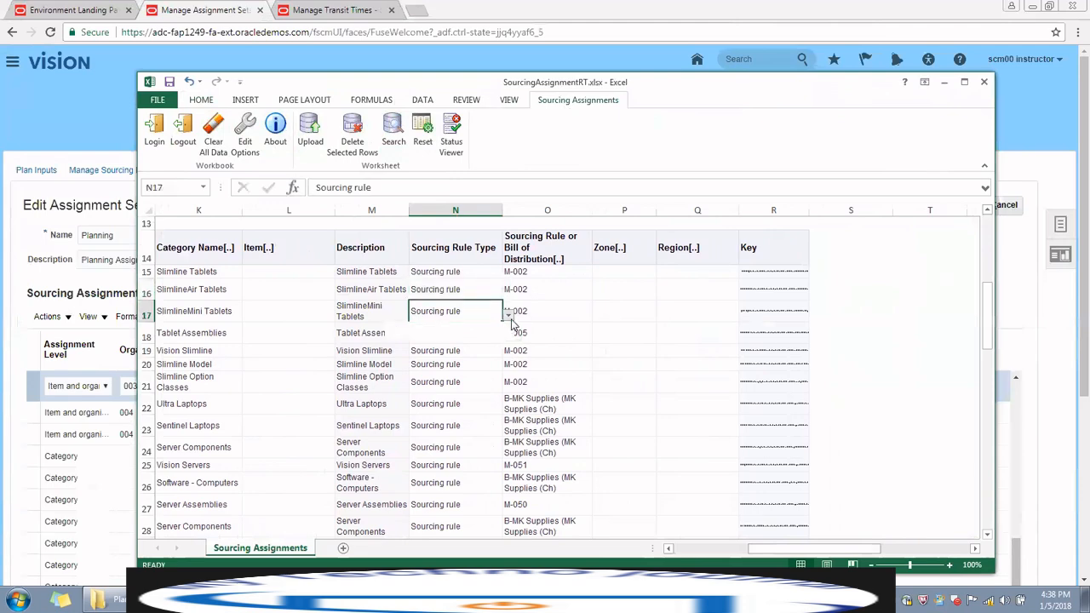
key("Escape")
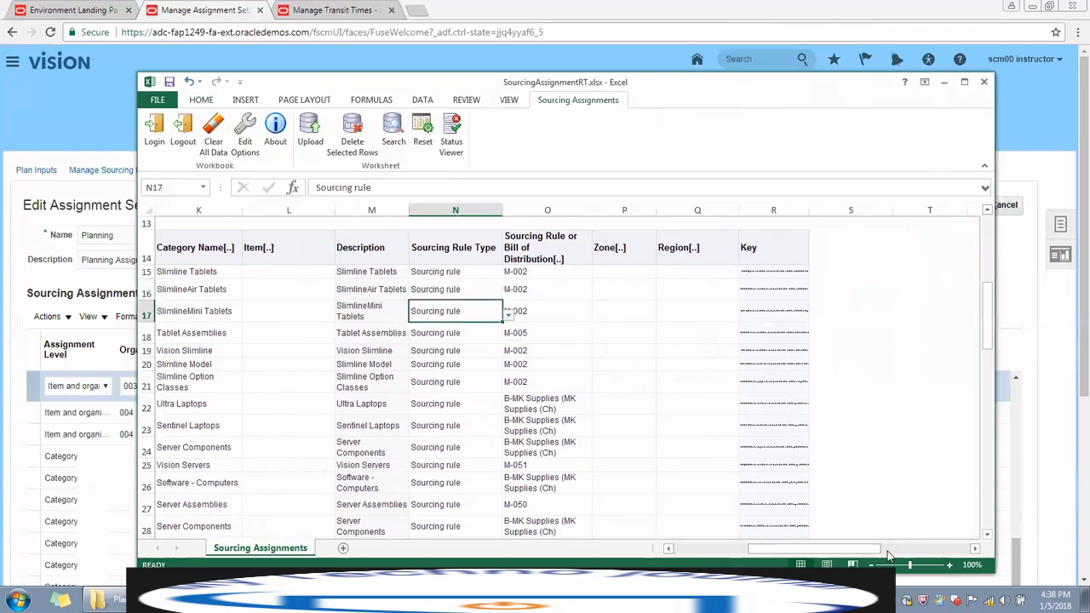
Close the SourcingAssignmentRT.xlsx workbook without saving its changes and return to the Planning assignment set.
left_click_drag(877, 554, 813, 549)
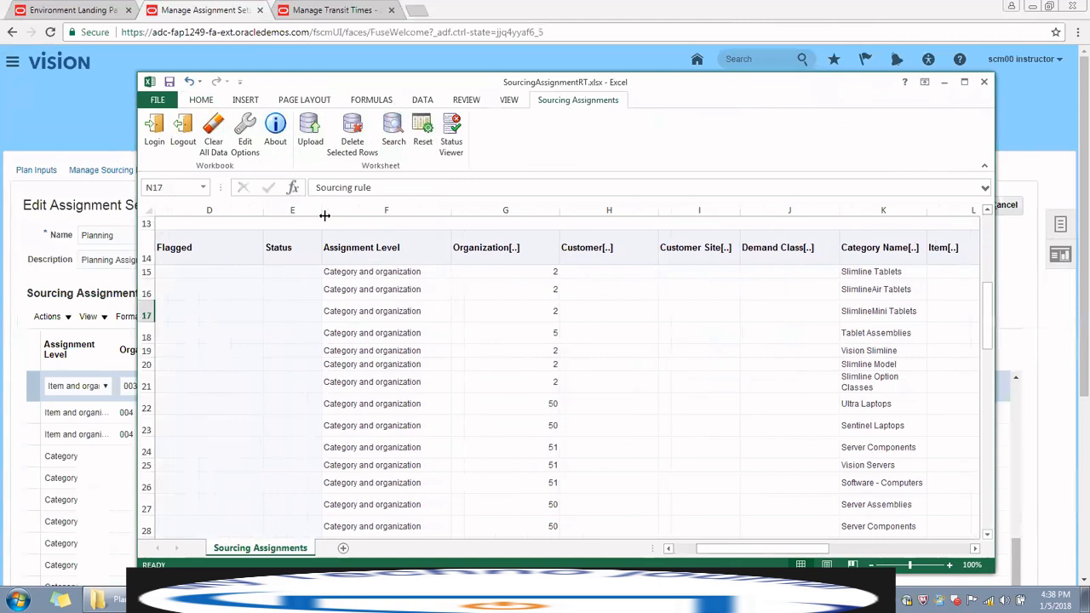
left_click(985, 83)
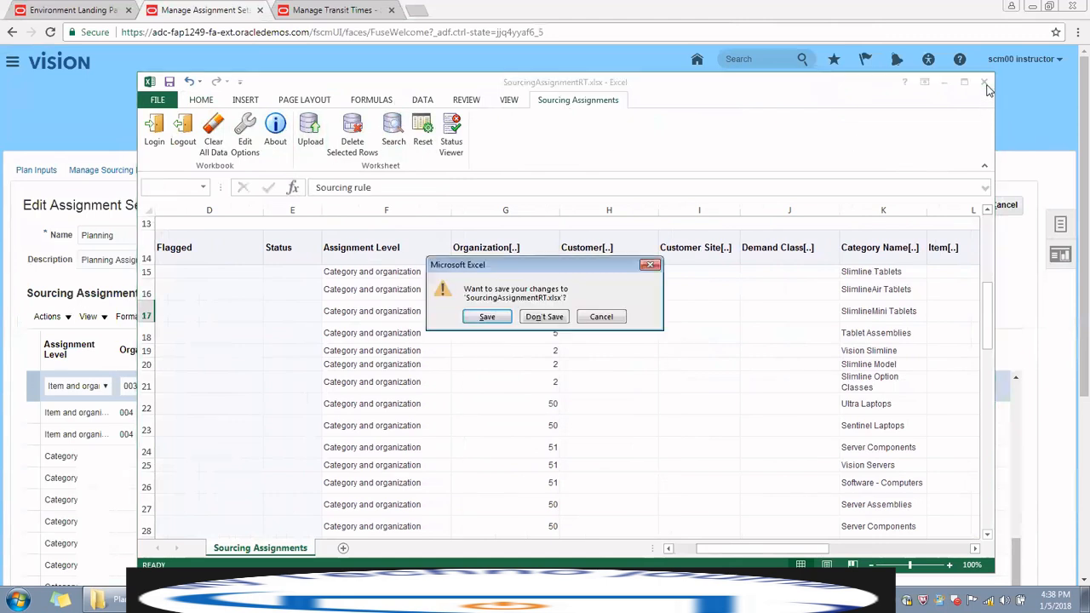
left_click(537, 314)
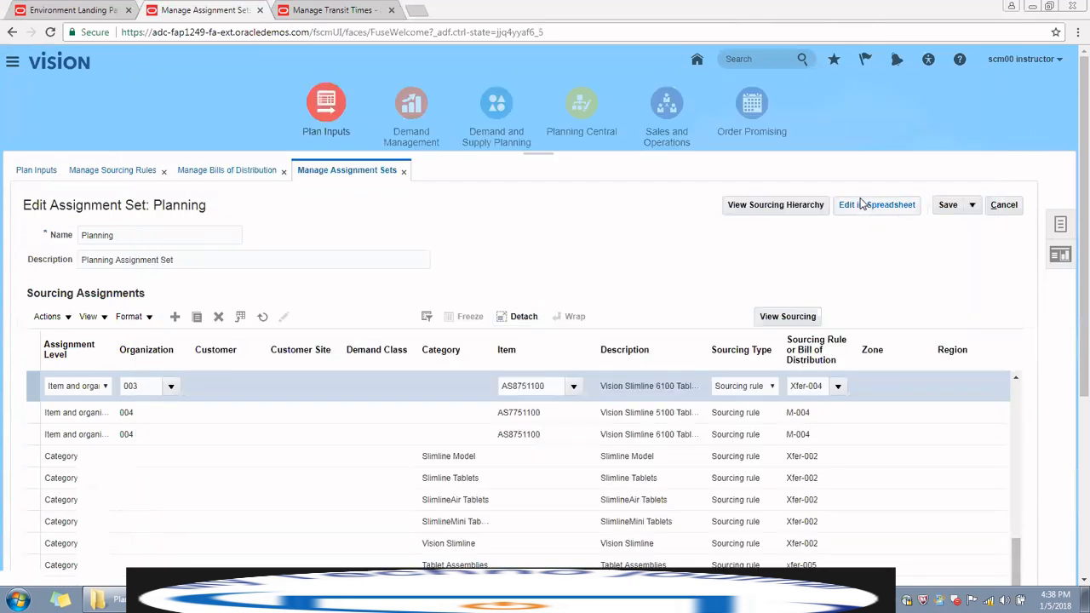
Locate the Download ADF Desktop Integrator entry among the Navigator's additional Tools, without starting the download, and close the Navigator.
left_click(13, 66)
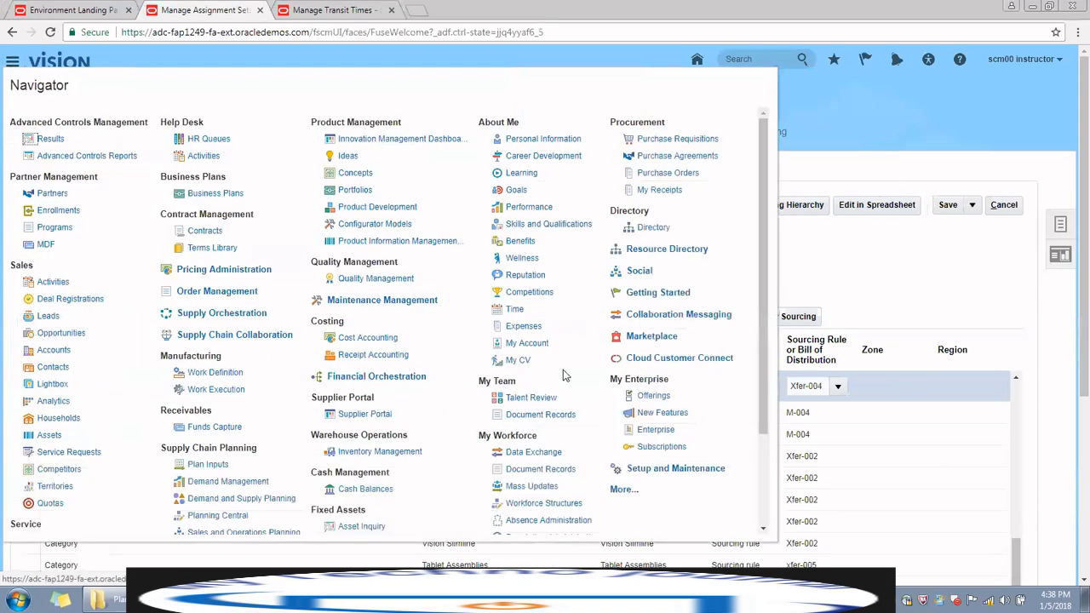
left_click(626, 494)
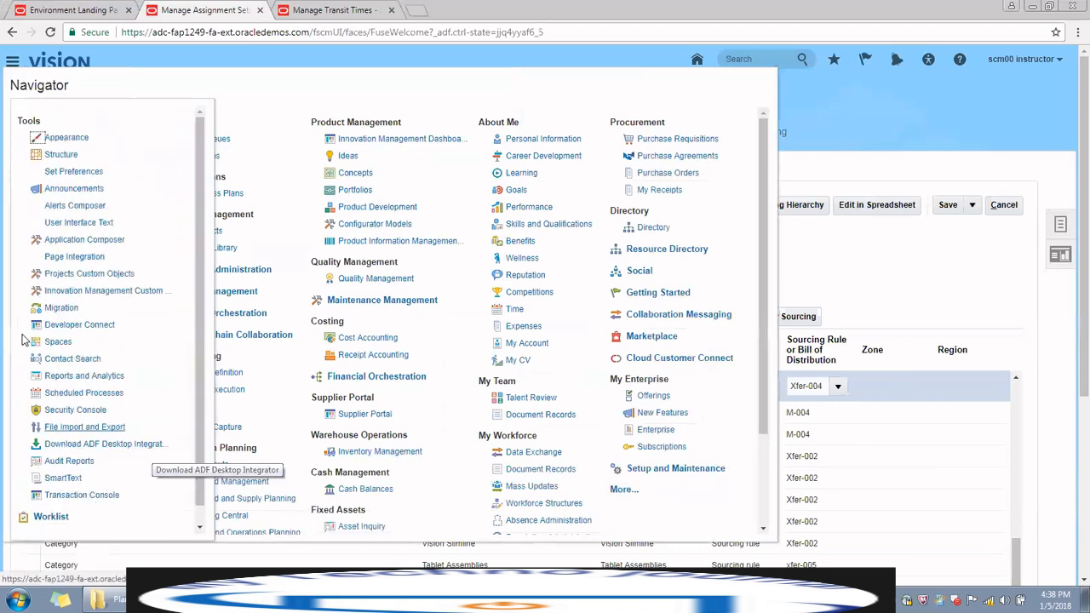
left_click(9, 77)
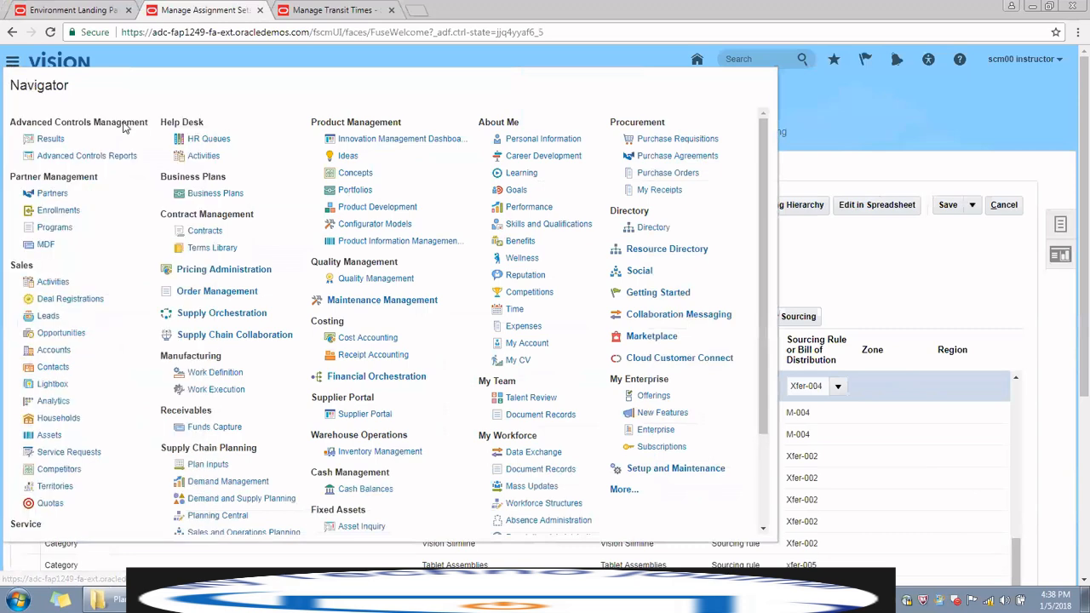
left_click(621, 492)
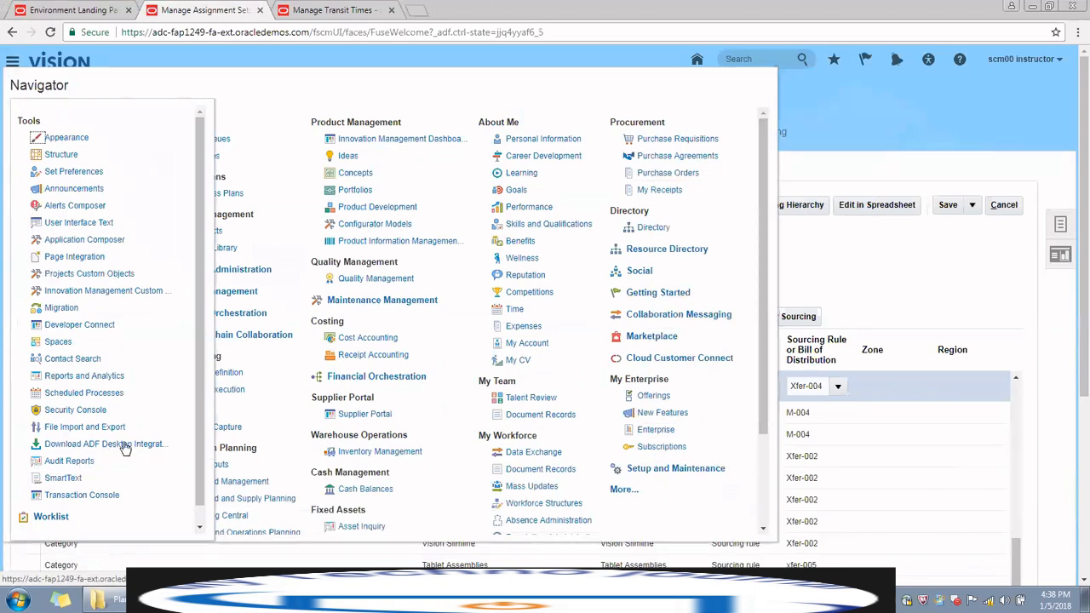
left_click(1009, 316)
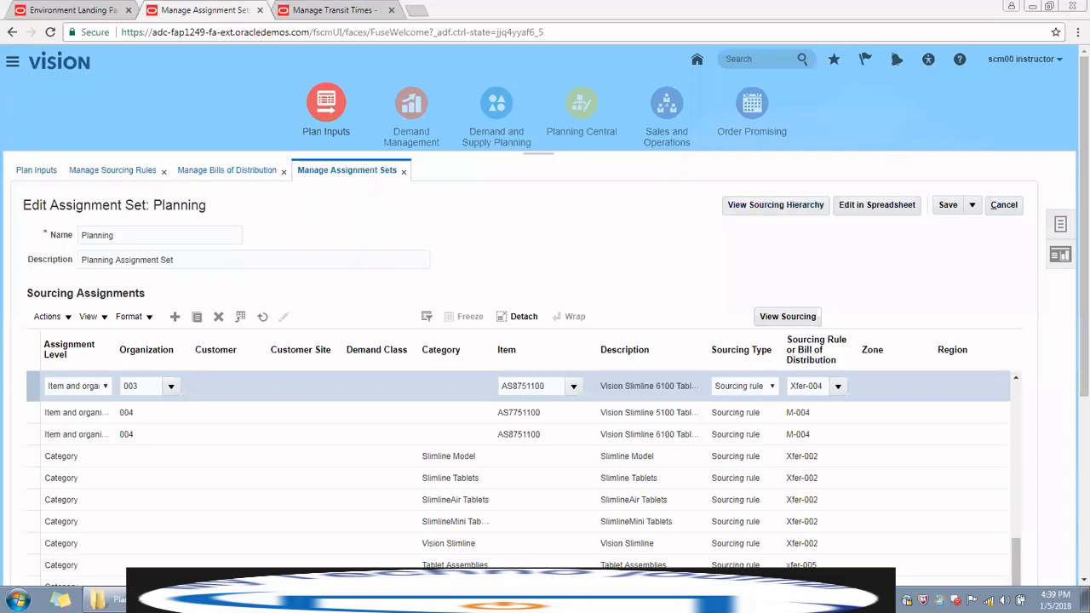
Switch from the assignment set to the slide presentation on Sourcing Rules and Assignment Sets.
left_click(648, 599)
left_click(938, 578)
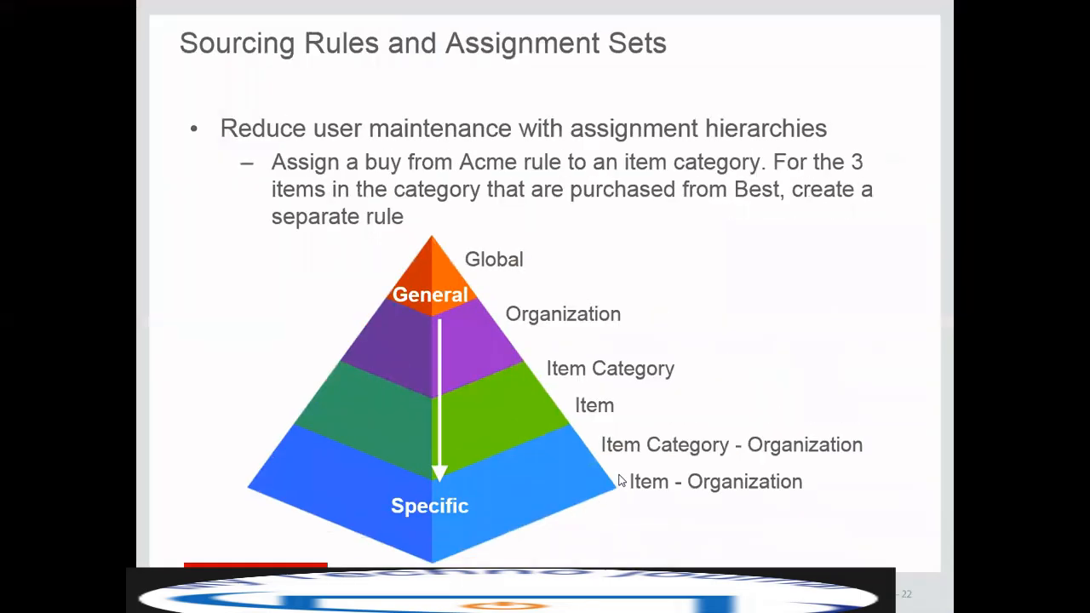
left_click(540, 421)
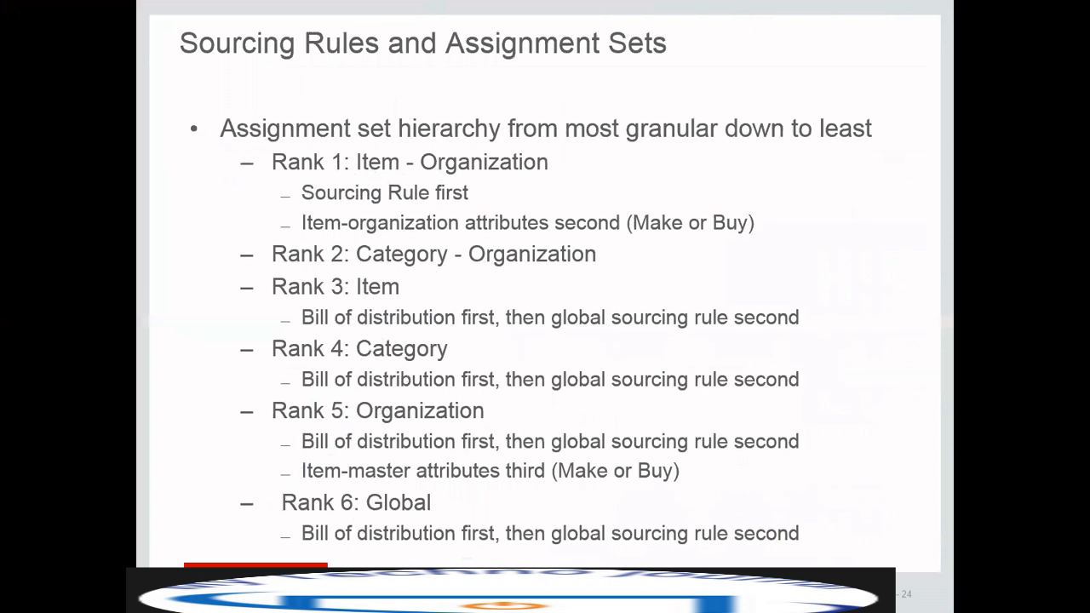
left_click(373, 567)
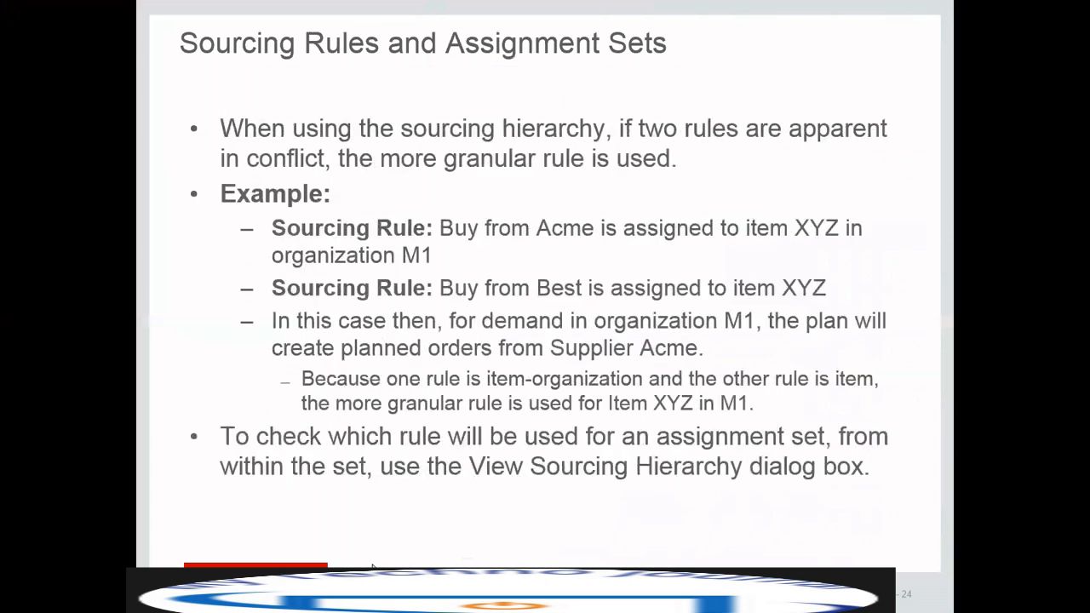
left_click(372, 565)
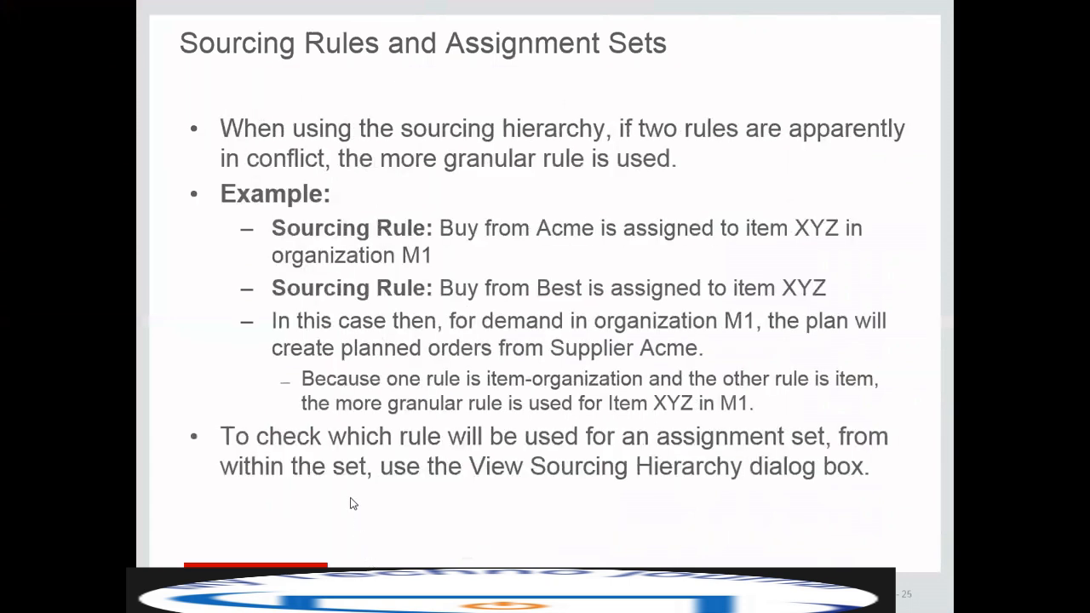